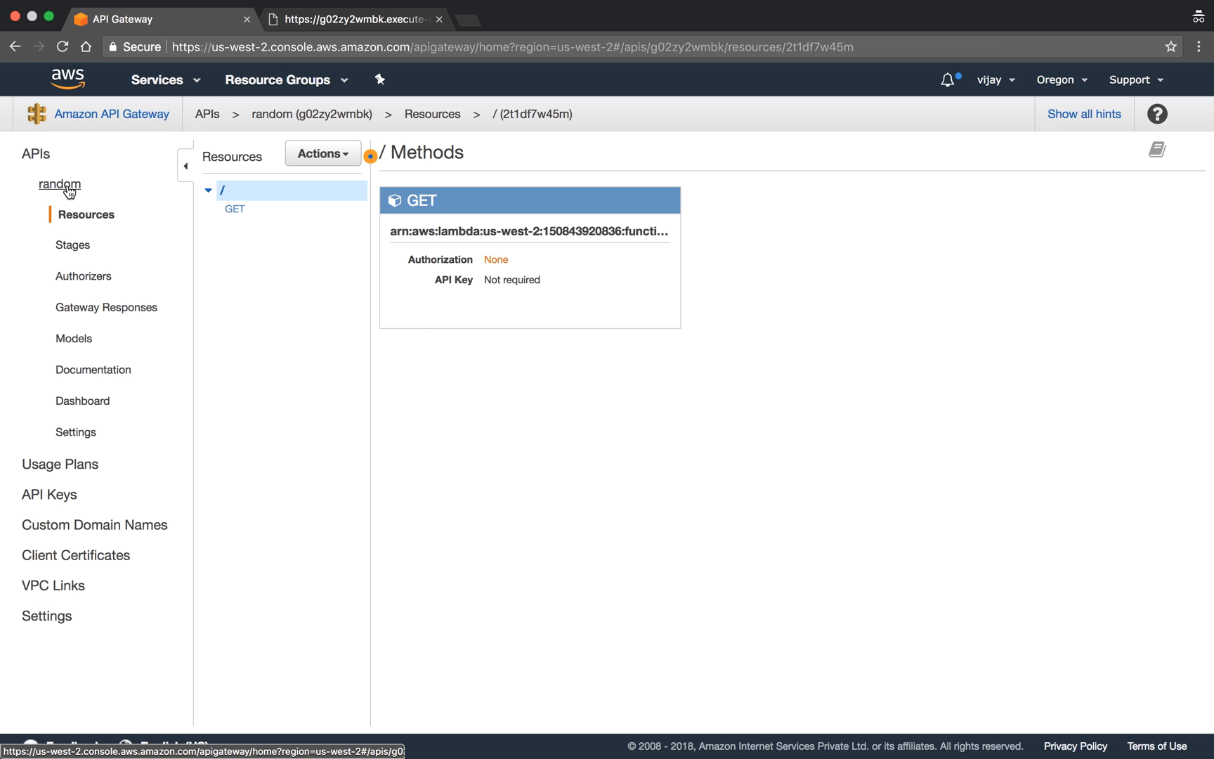
# - Switch to the deployed QA endpoint's page and highlight the min and max query parameters in its URL
pyautogui.click(304, 28)
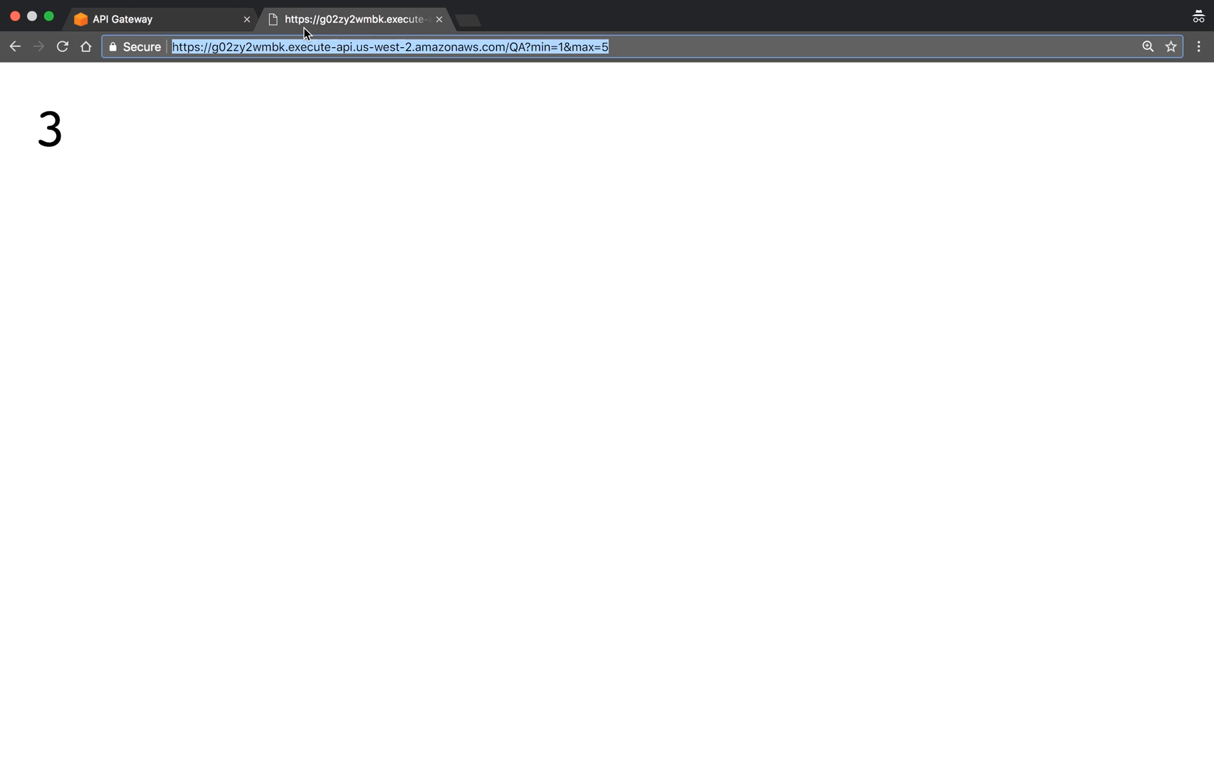
pyautogui.click(631, 47)
pyautogui.moveTo(592, 4)
pyautogui.hotkey('shift', 'Left')
pyautogui.hotkey('shift', 'Left')
pyautogui.hotkey('shift', 'Left')
pyautogui.hotkey('shift', 'Left')
pyautogui.hotkey('shift', 'Left')
pyautogui.hotkey('shift', 'Left')
pyautogui.hotkey('shift', 'Left')
pyautogui.hotkey('shift', 'Left')
pyautogui.hotkey('shift', 'Left')
pyautogui.hotkey('shift', 'Left')
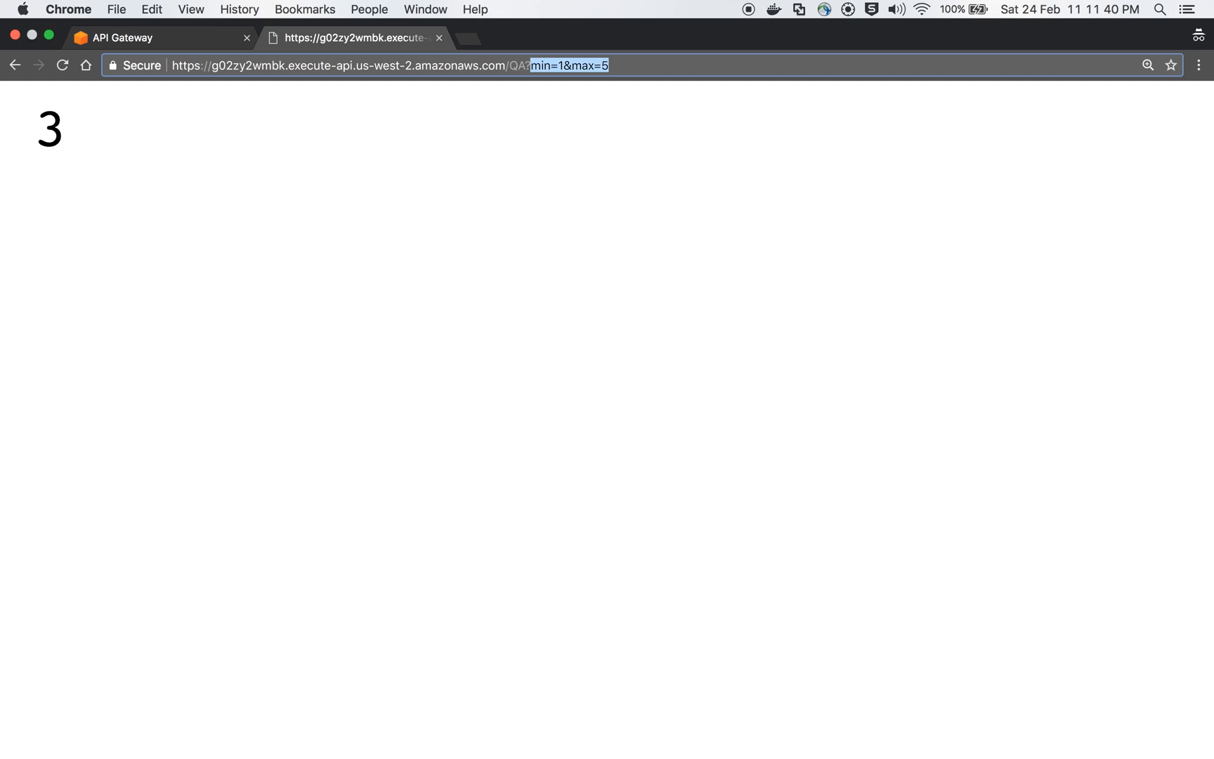
# - Return to the API Gateway console and show the Body Mapping Templates of the GET method's integration request
pyautogui.click(184, 39)
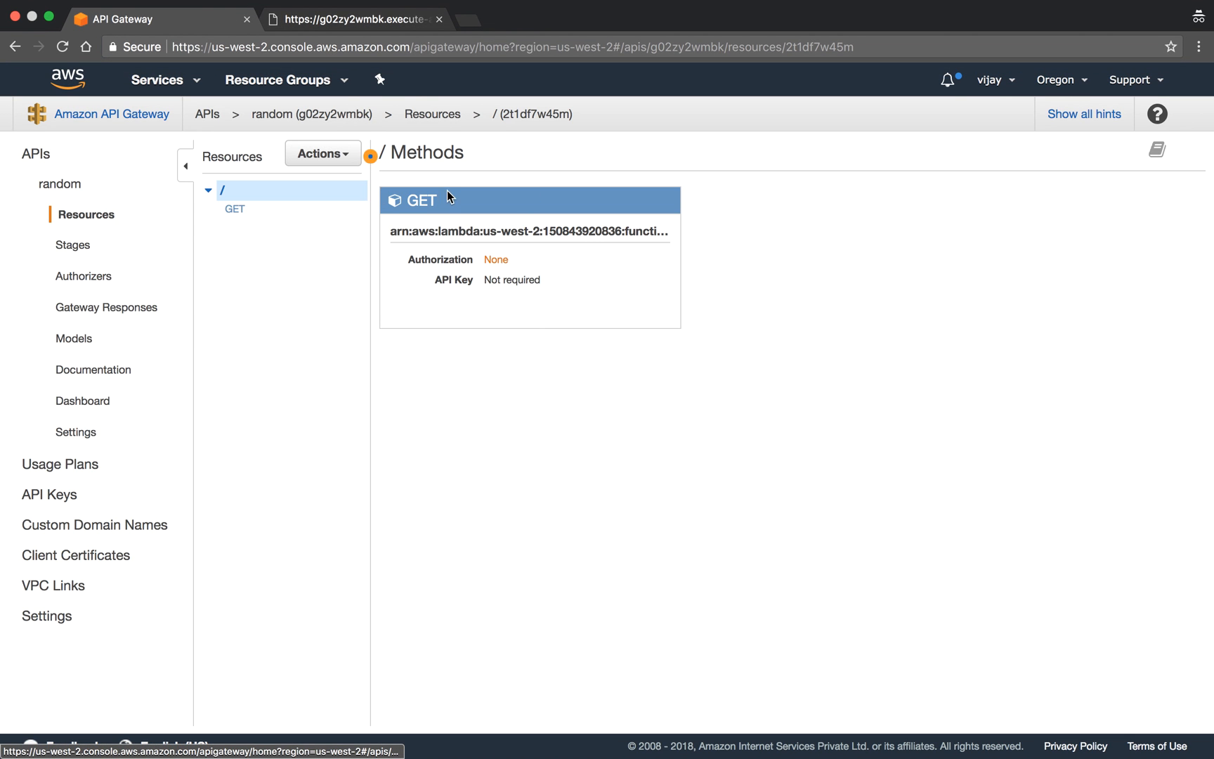
pyautogui.click(415, 202)
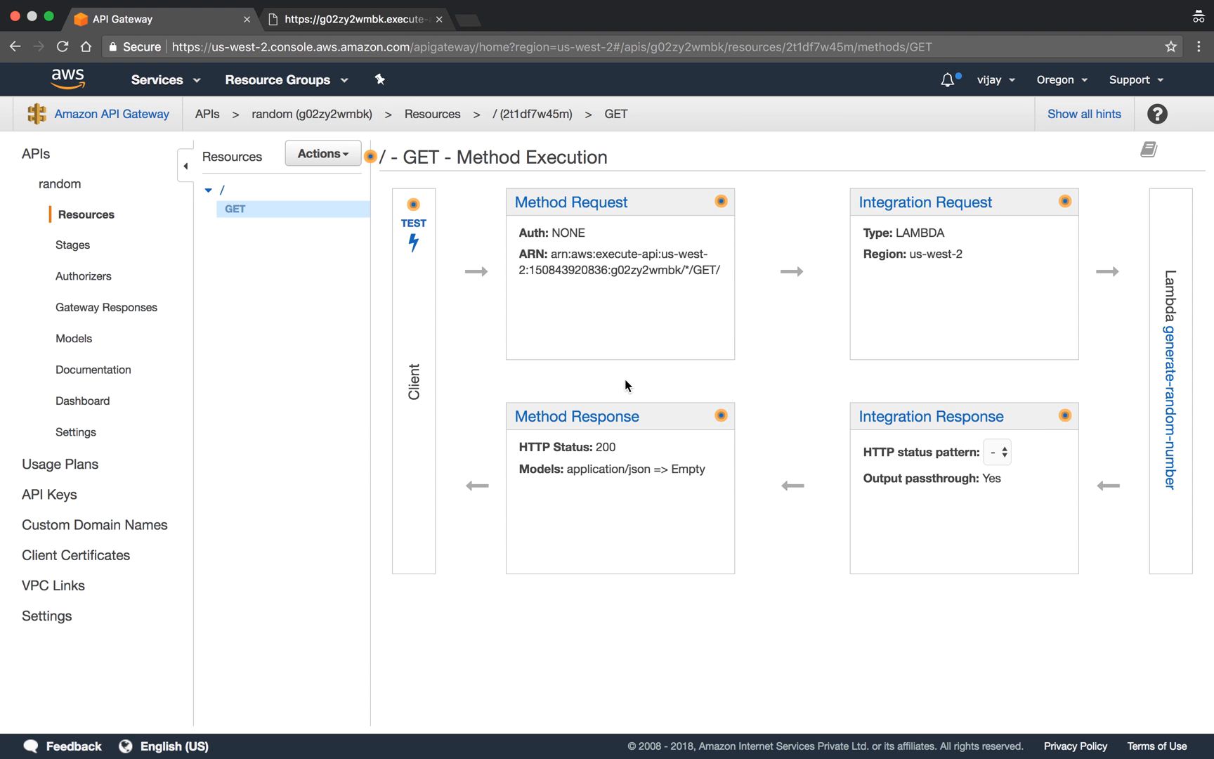
pyautogui.click(885, 202)
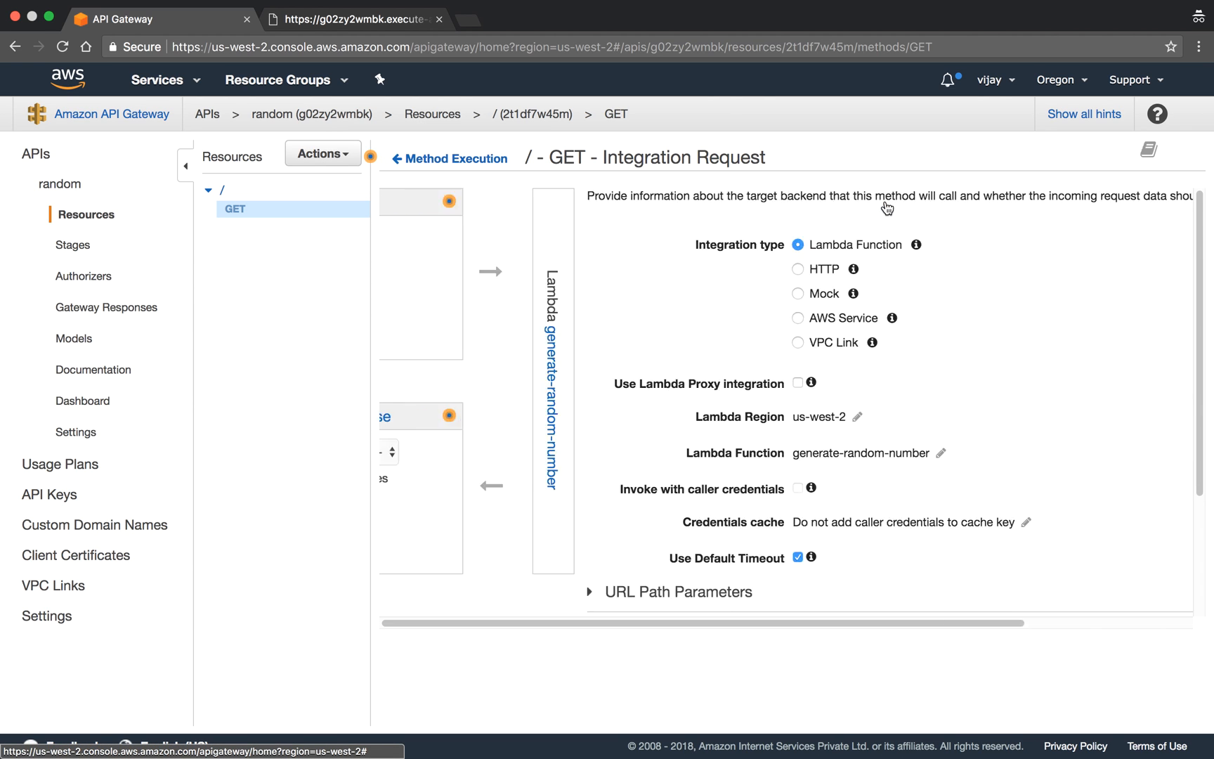
pyautogui.scroll(-2, 743, 380)
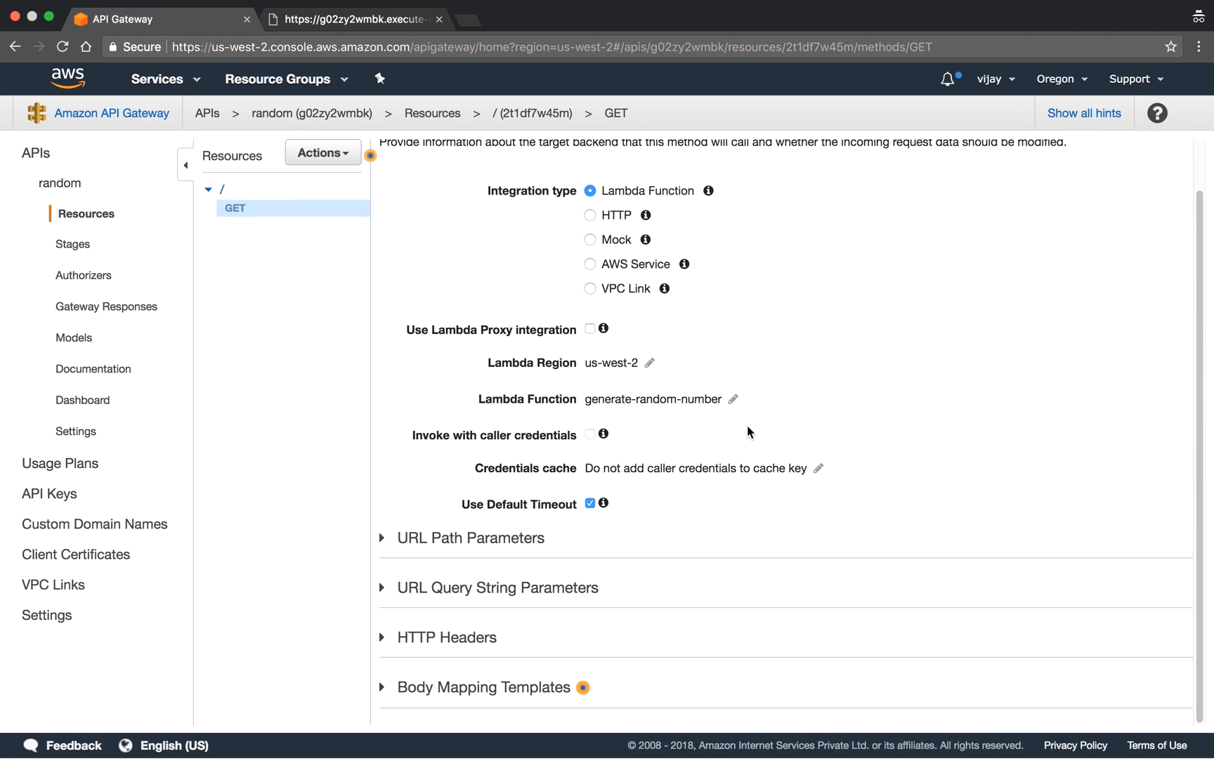
pyautogui.click(473, 689)
pyautogui.scroll(-5, 832, 428)
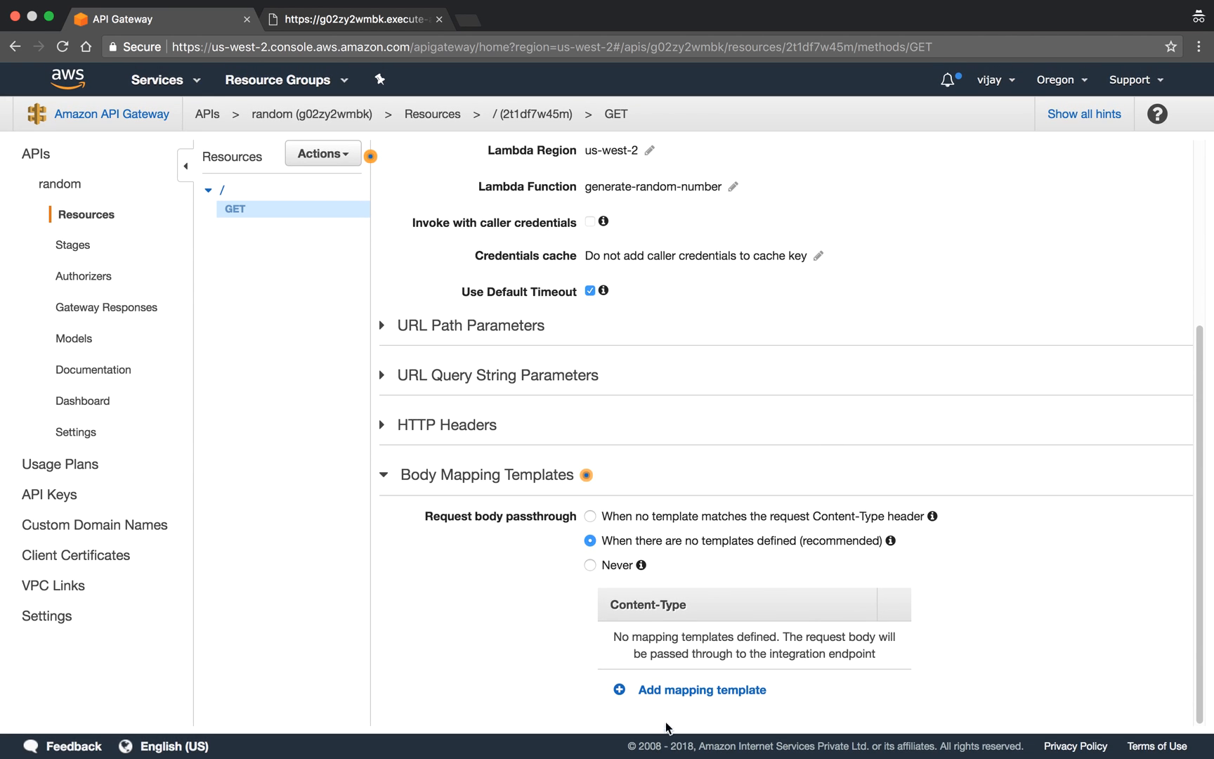
# - Add a body mapping template for the content type application/json
pyautogui.click(678, 687)
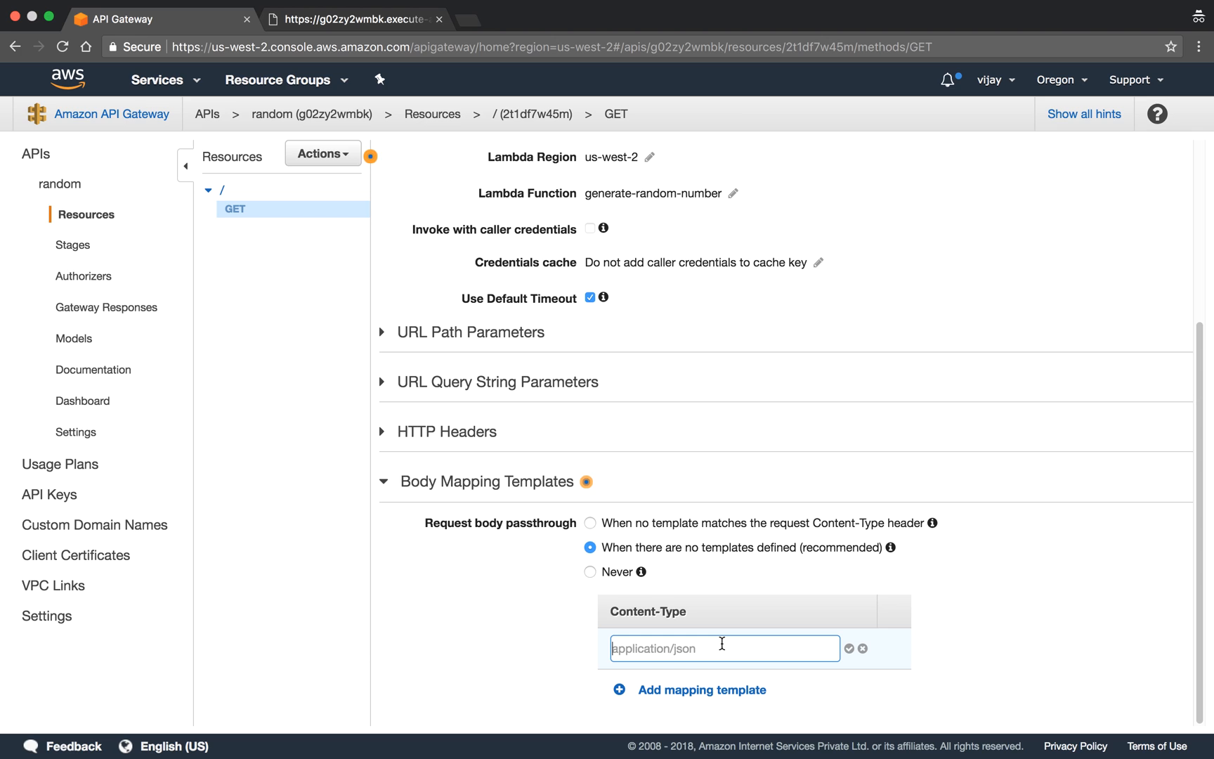
pyautogui.write('applcation/json')
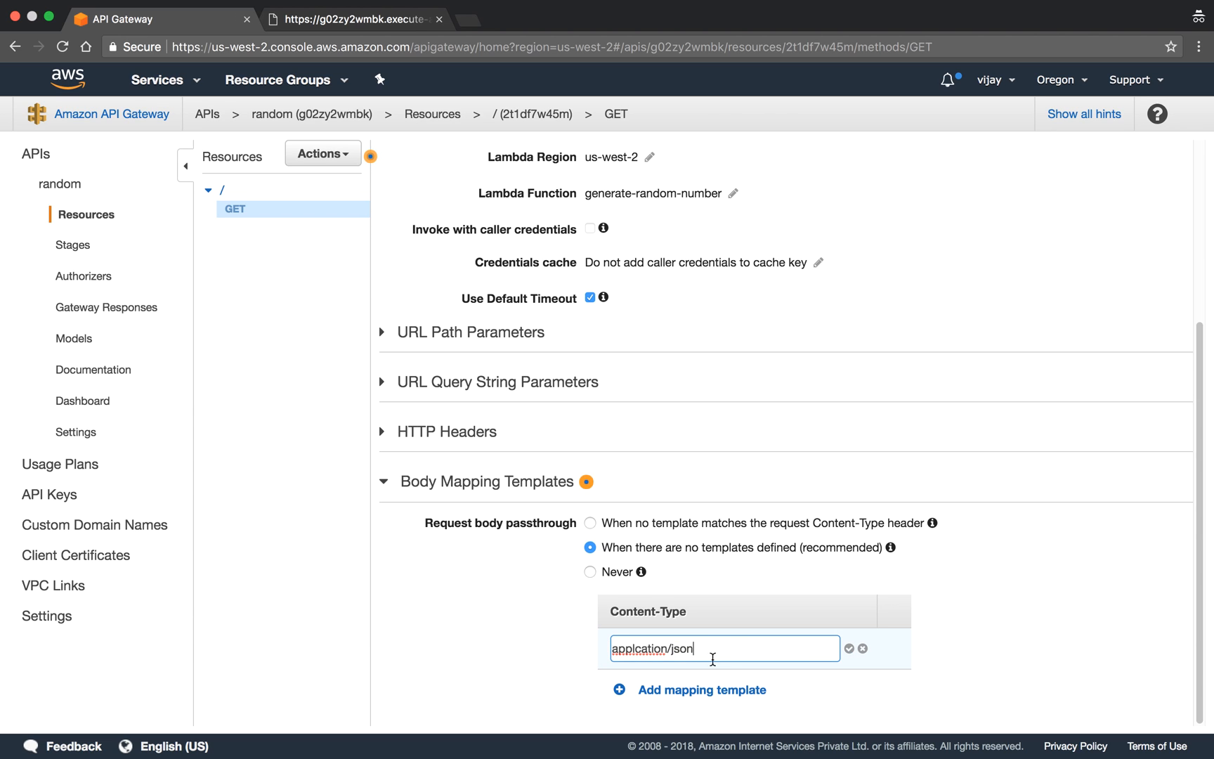
pyautogui.click(641, 646)
pyautogui.write('o')
pyautogui.press('BackSpace')
pyautogui.write('i')
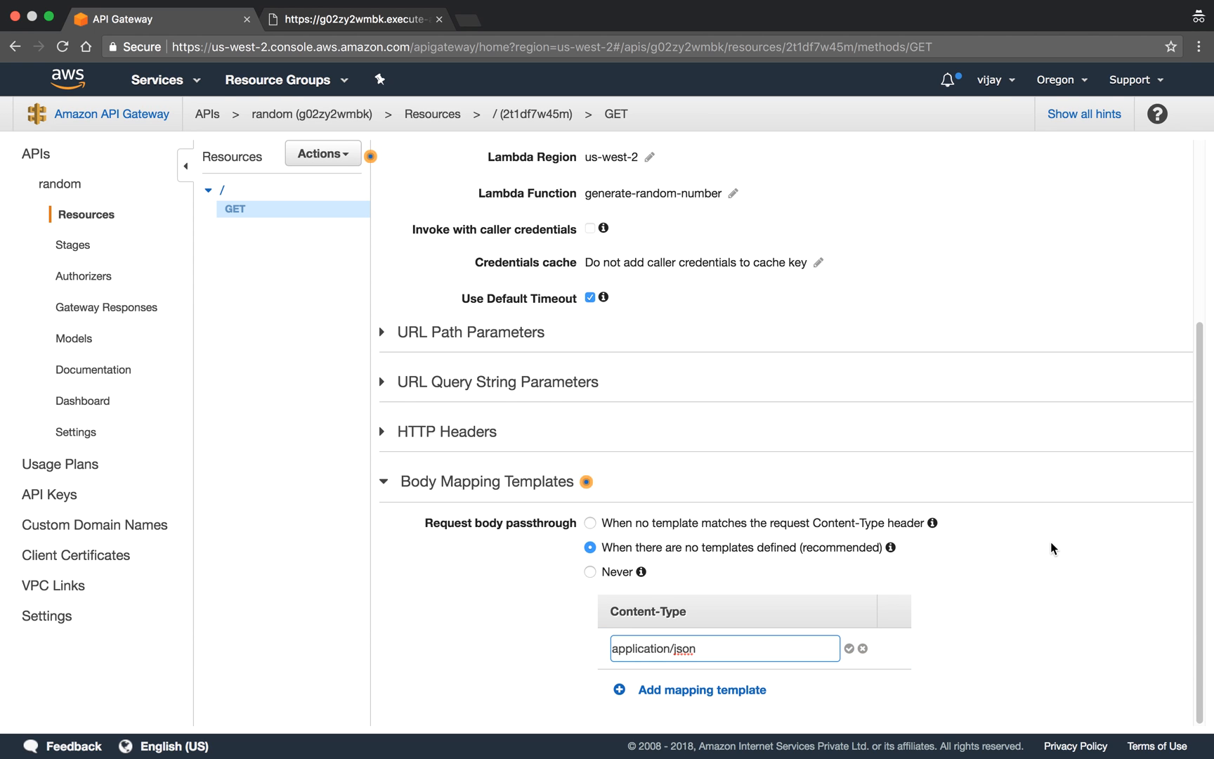
pyautogui.click(849, 649)
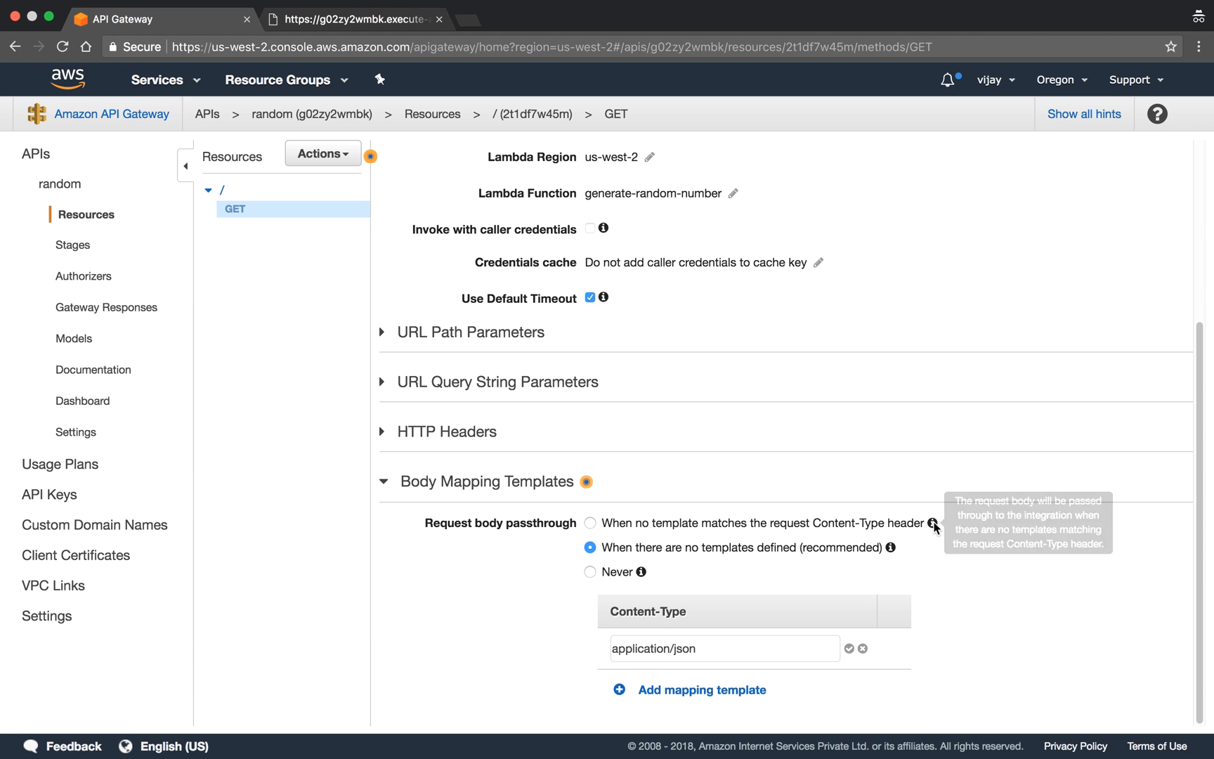
# - Start the application/json template with a pair of curly braces enclosing two lines of empty double quotes
pyautogui.scroll(-5, 895, 562)
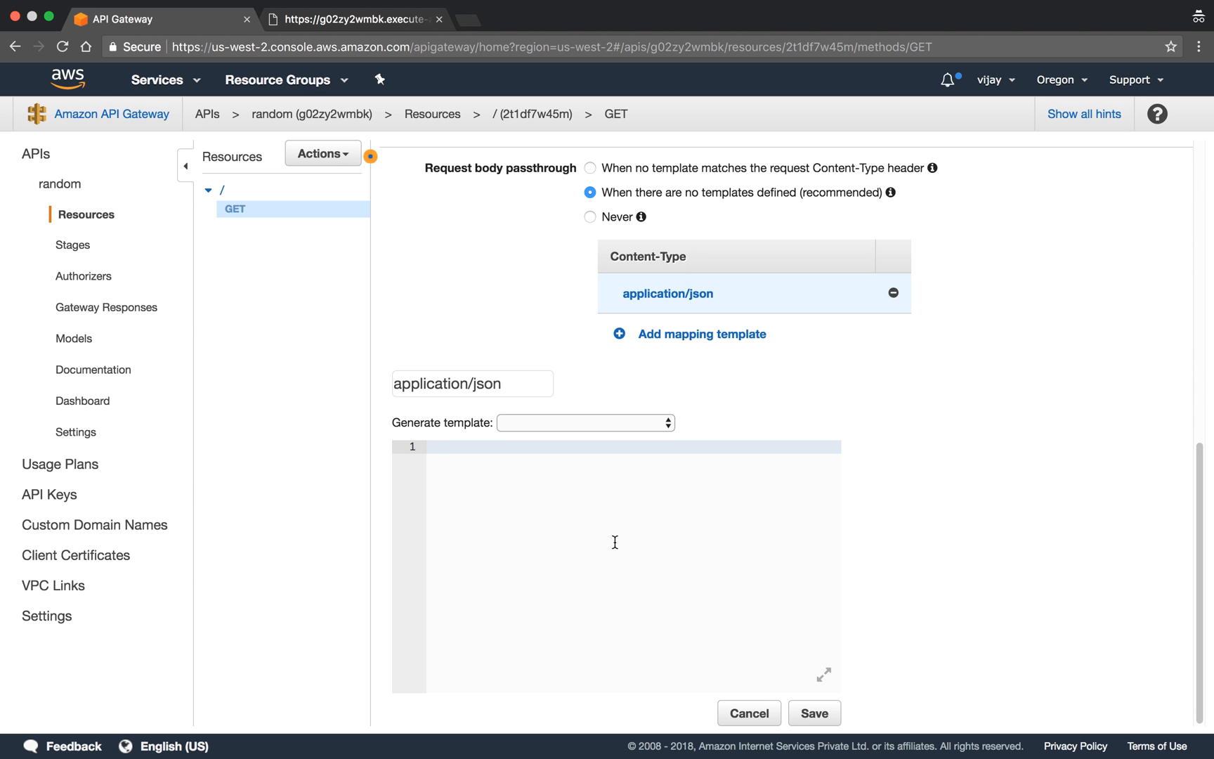
pyautogui.write('{')
pyautogui.press('Return')
pyautogui.write('}')
pyautogui.press('Left')
pyautogui.press('Return')
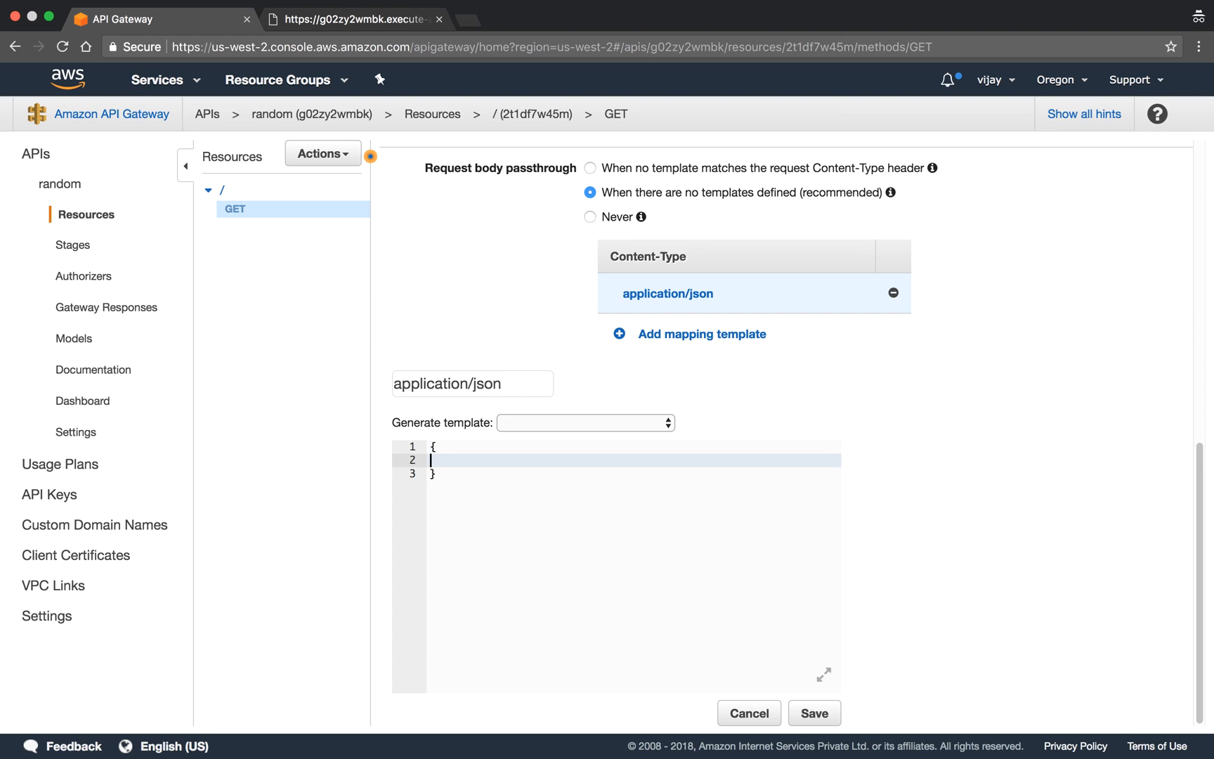
pyautogui.write('""')
pyautogui.press('Return')
pyautogui.write('""')
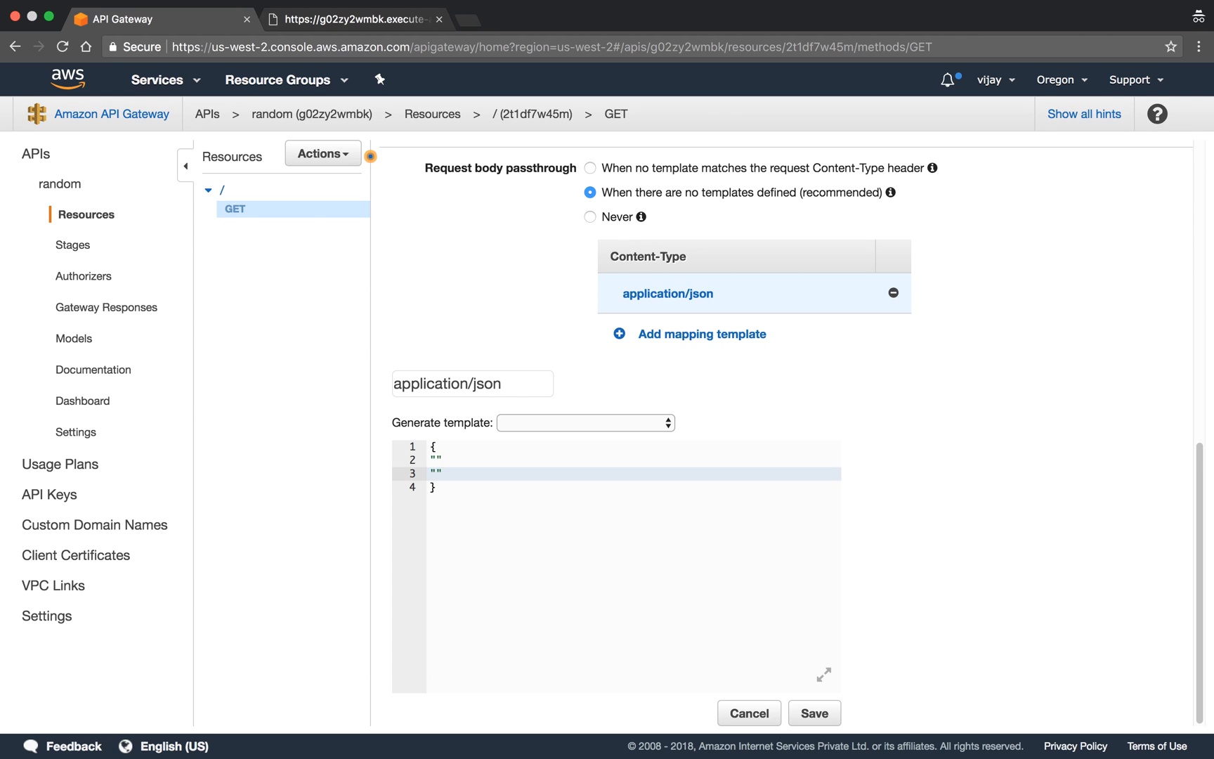
# - Fill the two empty strings with the keys "min" and "max", each followed by a colon
pyautogui.click(435, 460)
pyautogui.write('min')
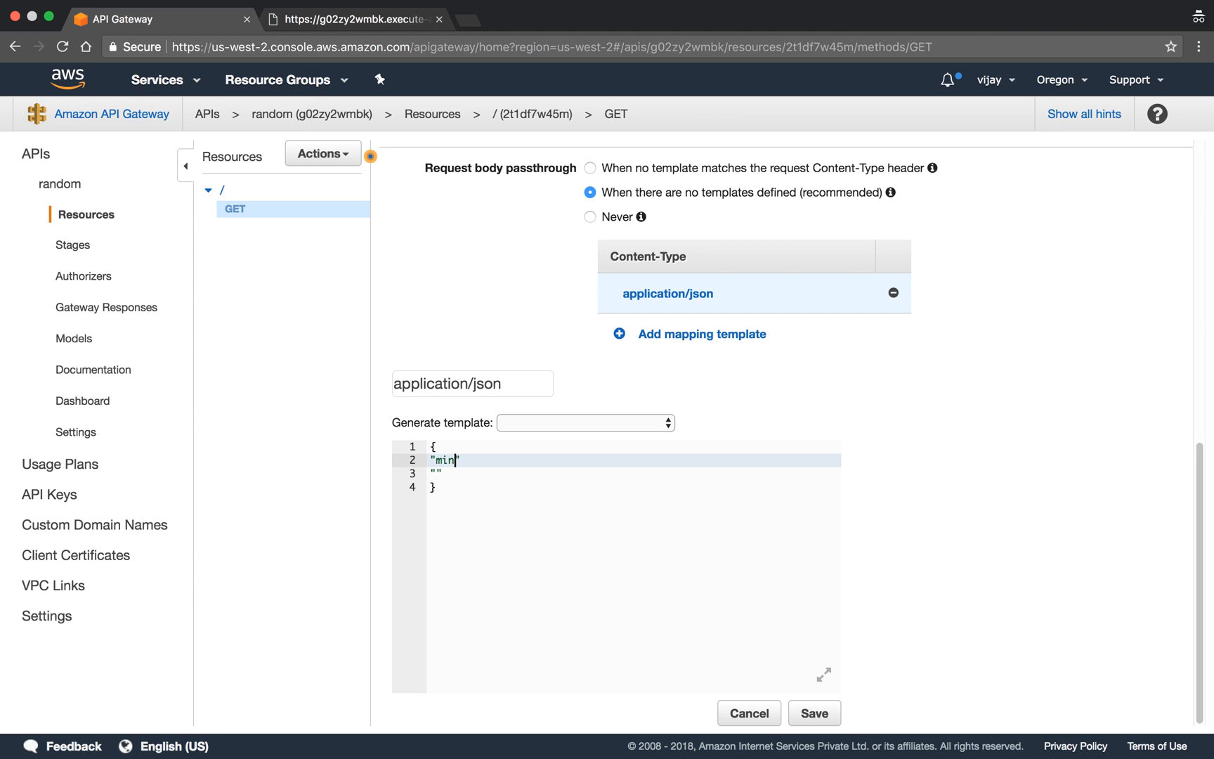
pyautogui.click(437, 474)
pyautogui.write('max')
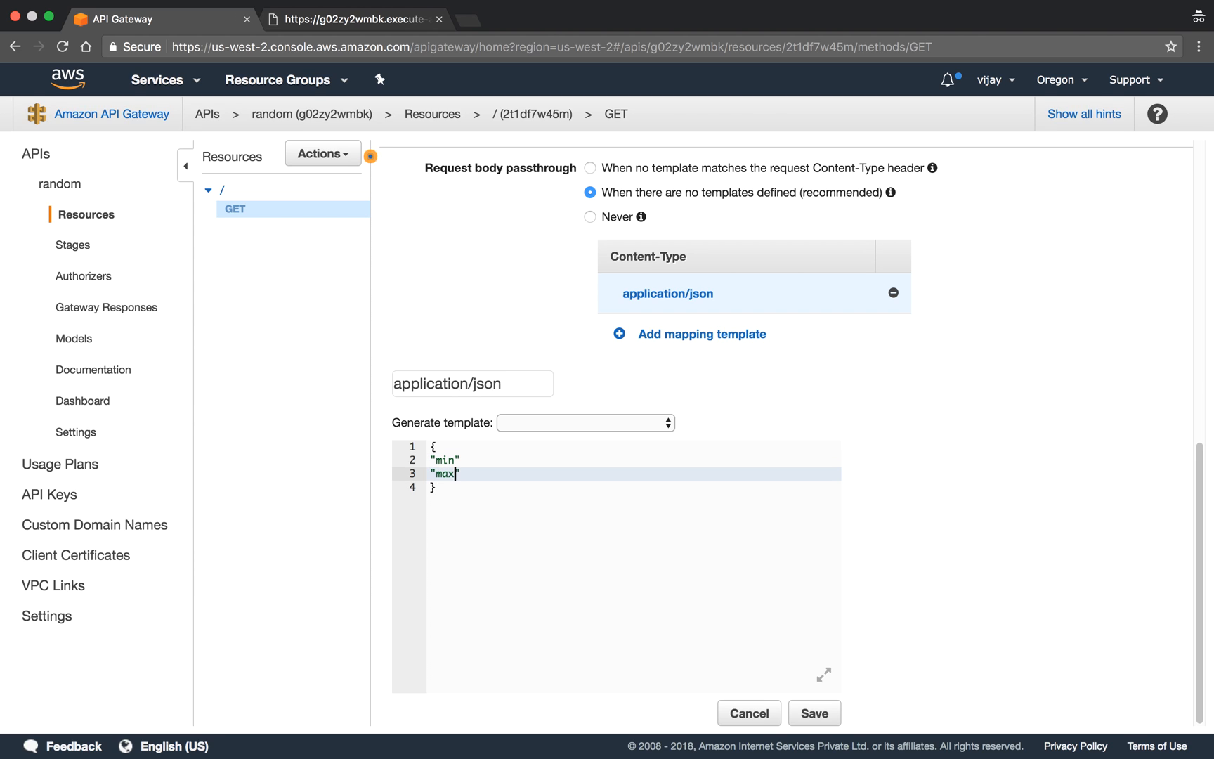
pyautogui.click(467, 460)
pyautogui.write(':')
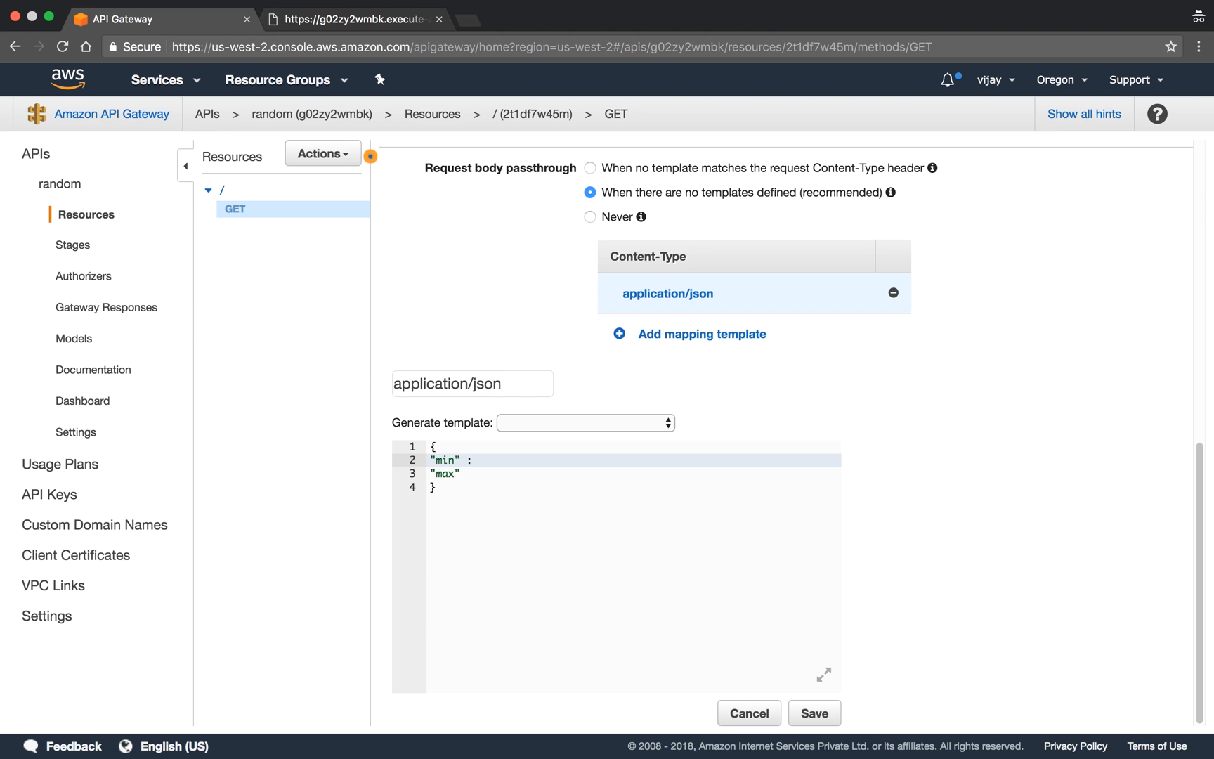
pyautogui.click(461, 473)
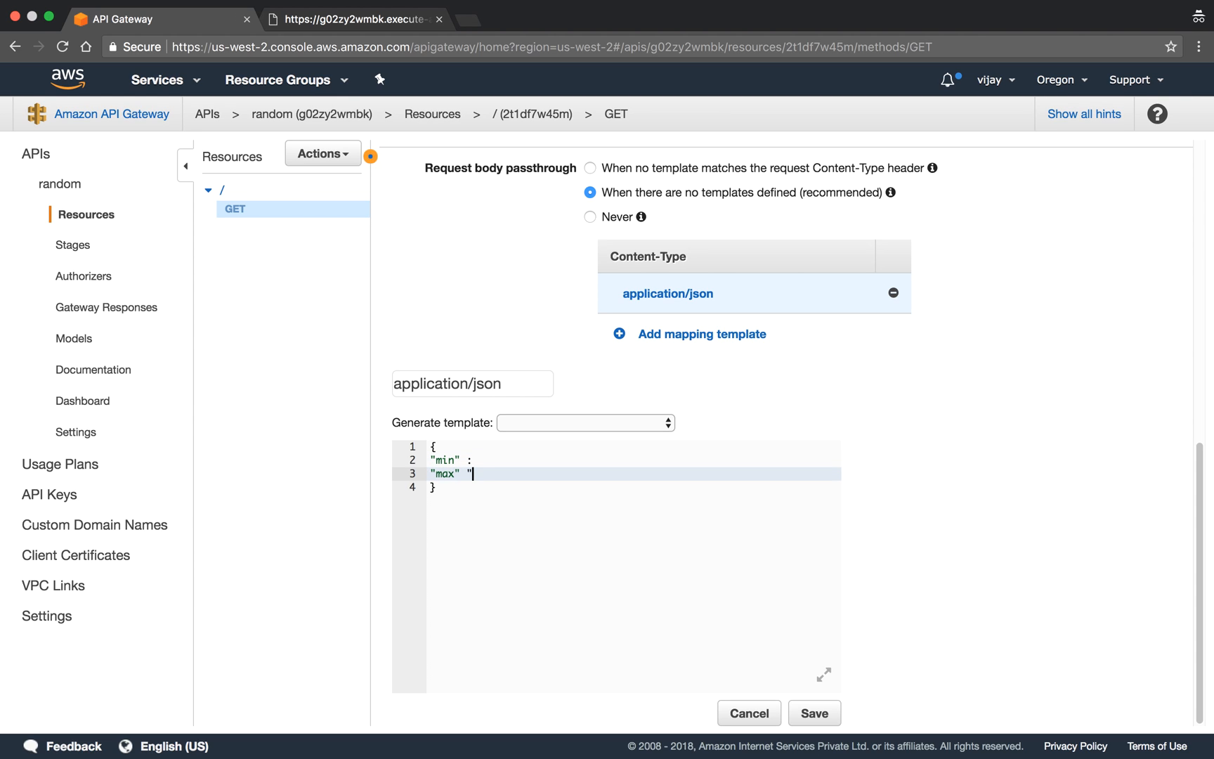
pyautogui.write(':')
pyautogui.press('Up')
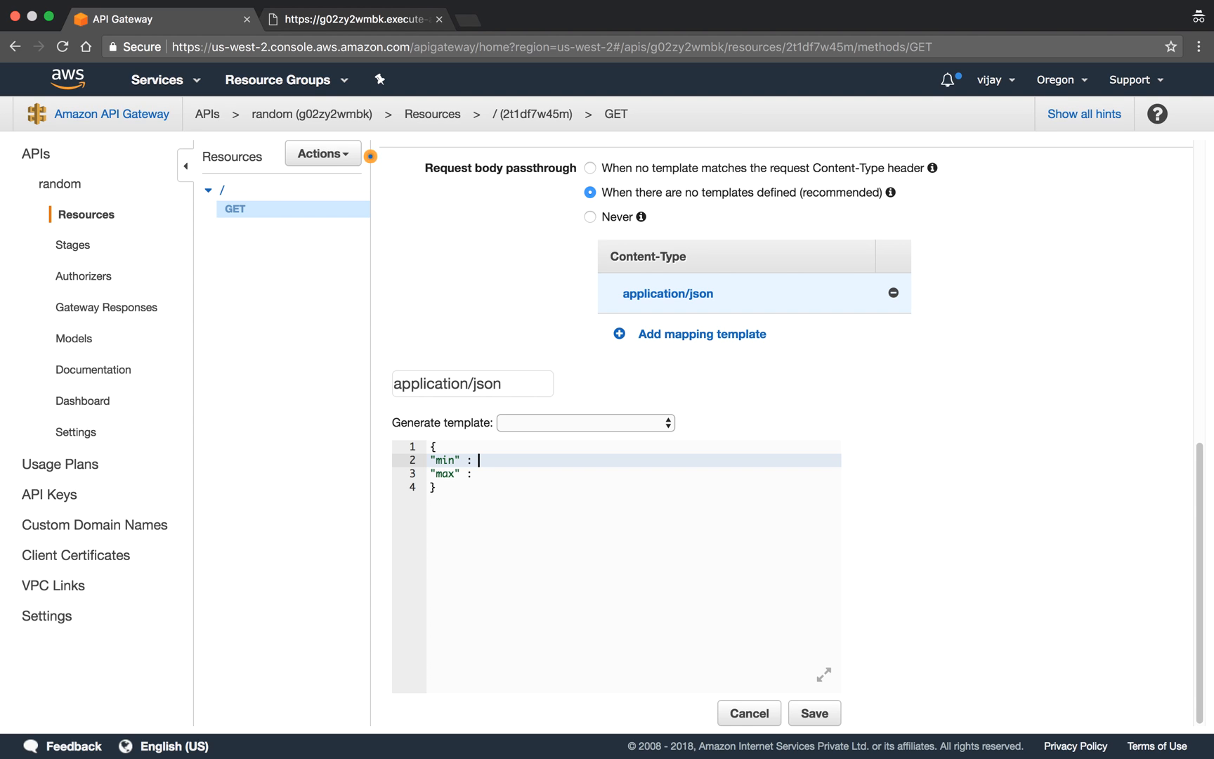
# - Map the "min" key to $input.params("min") and end the line with a comma
pyautogui.write('4')
pyautogui.press('BackSpace')
pyautogui.write('$input.params("min"),')
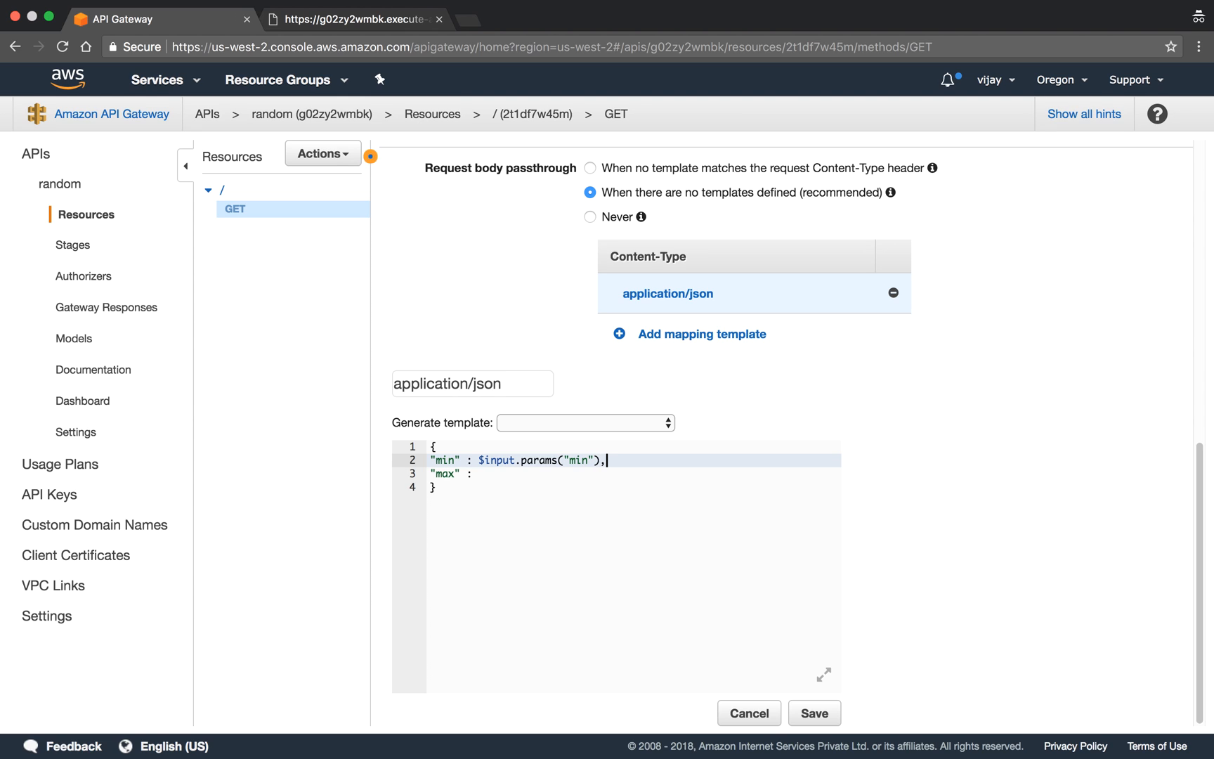
# - Copy the min expression to the "max" key, change it to $input.params("max"), and save the mapping template
pyautogui.moveTo(606, 461); pyautogui.dragTo(479, 460)
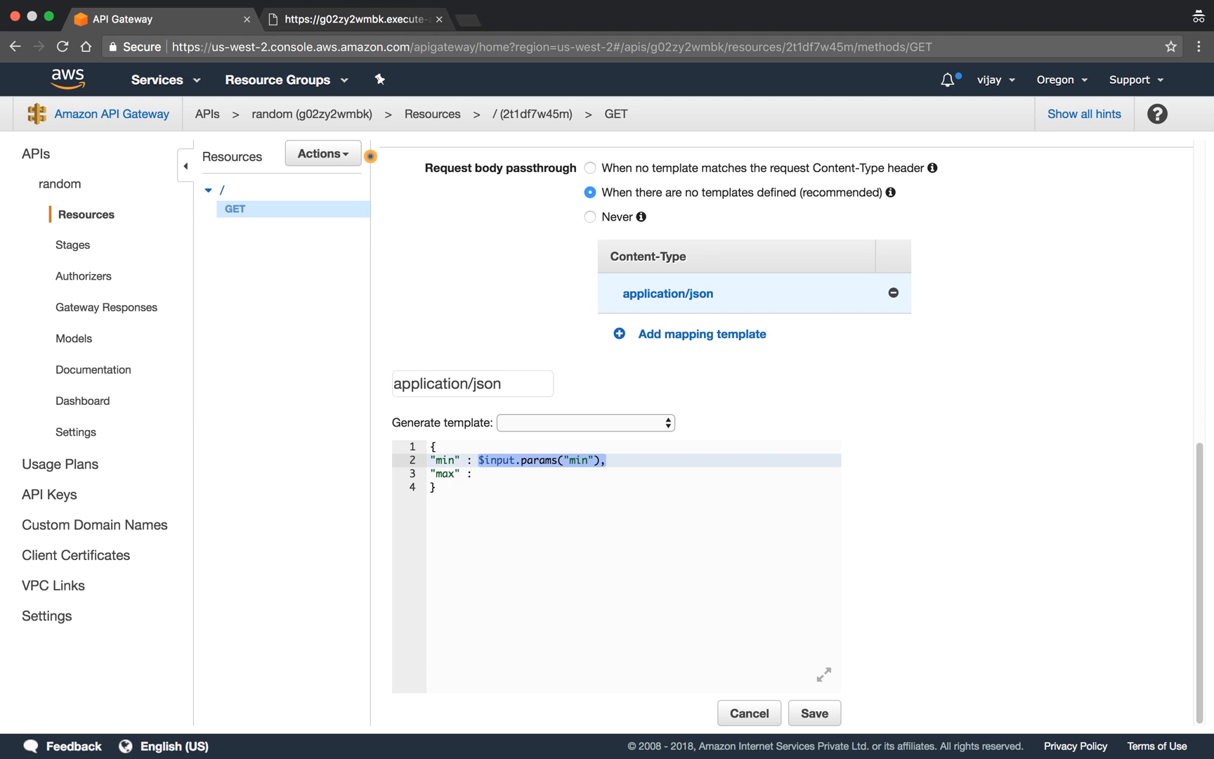
pyautogui.press('super+c')
pyautogui.click(478, 474)
pyautogui.press('super+v')
pyautogui.press('Left')
pyautogui.press('Left')
pyautogui.press('Left')
pyautogui.press('BackSpace')
pyautogui.press('BackSpace')
pyautogui.write('ax')
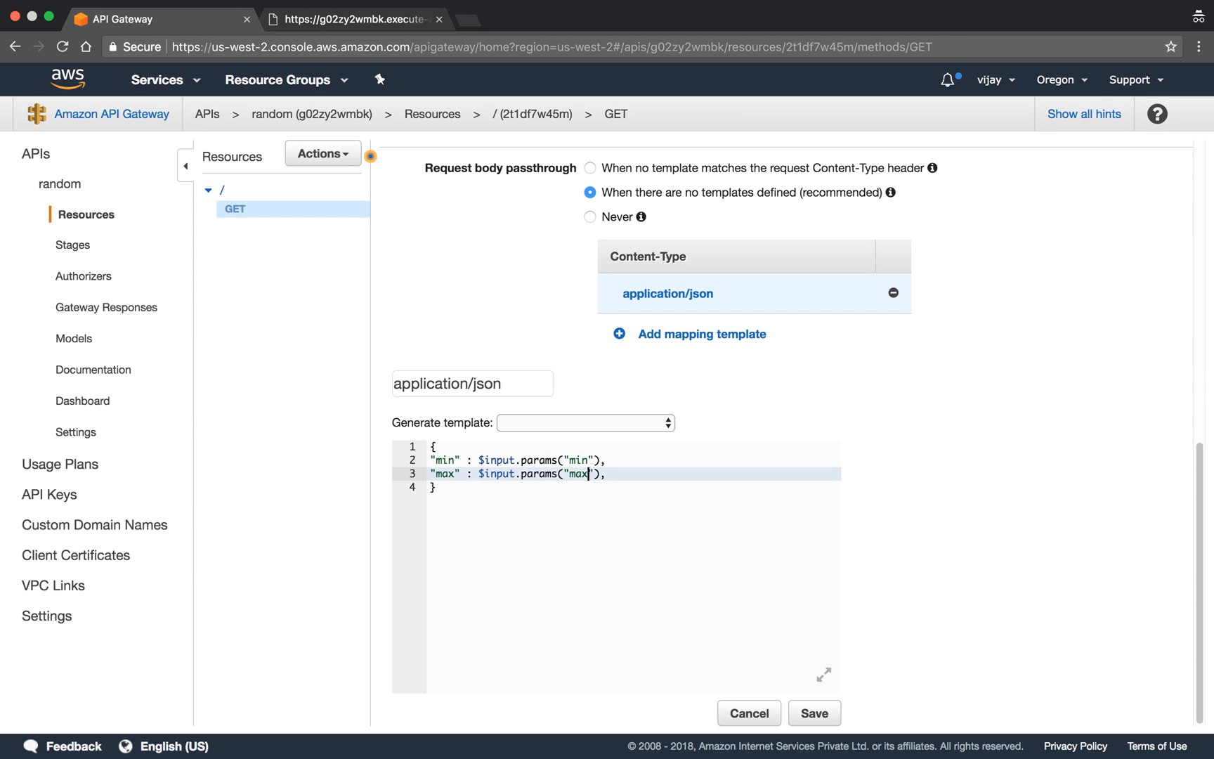
pyautogui.click(816, 715)
# - Deploy the API to the QA stage
pyautogui.scroll(10, 842, 583)
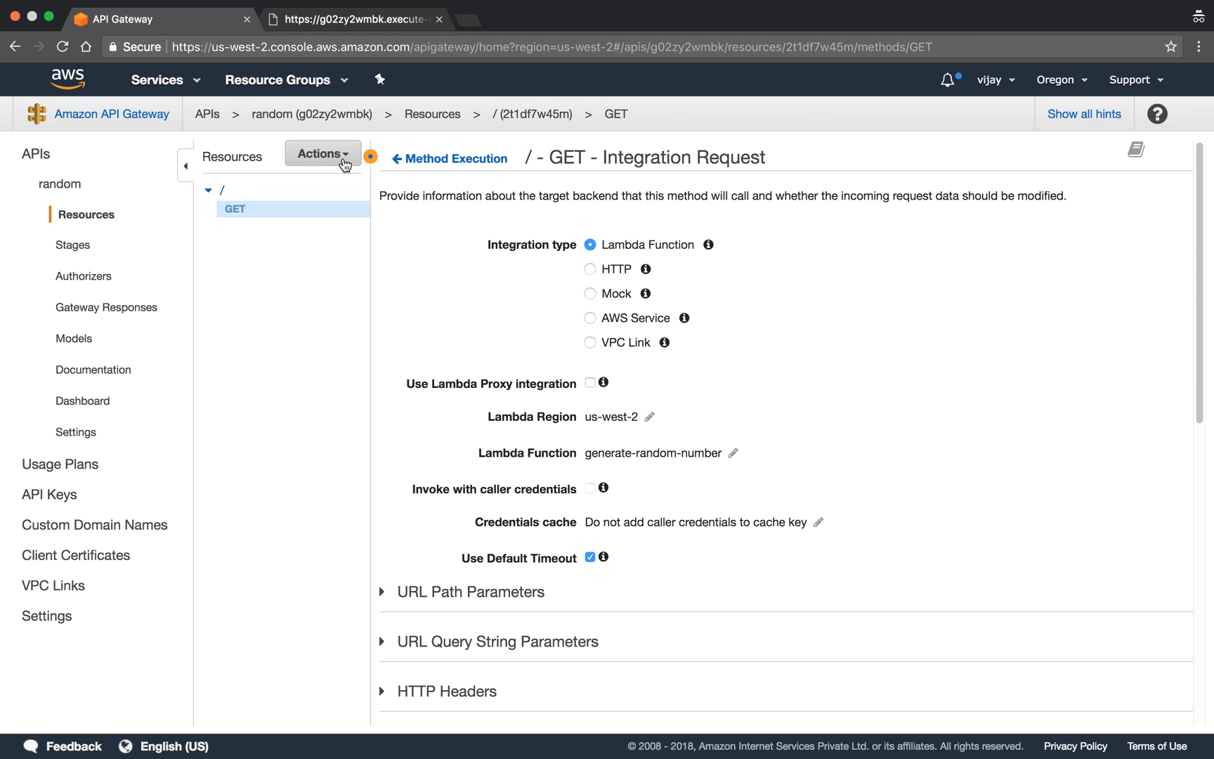
pyautogui.click(338, 154)
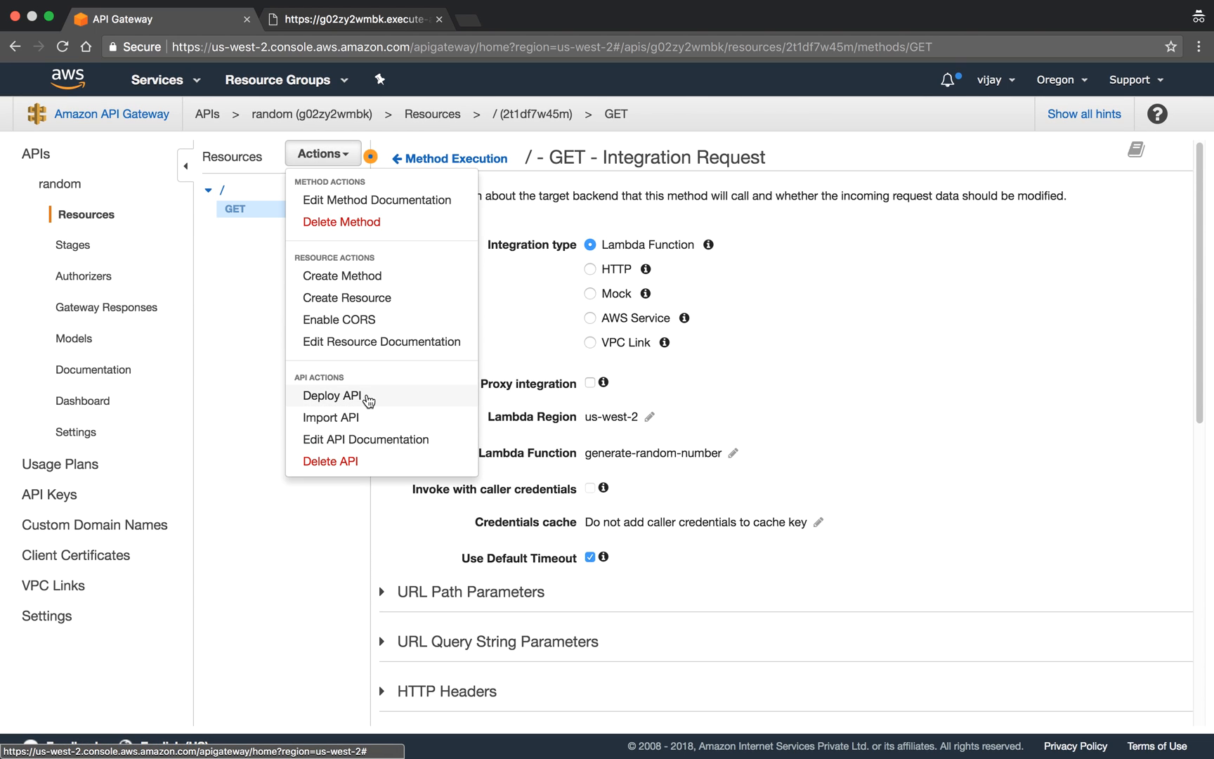
pyautogui.click(373, 400)
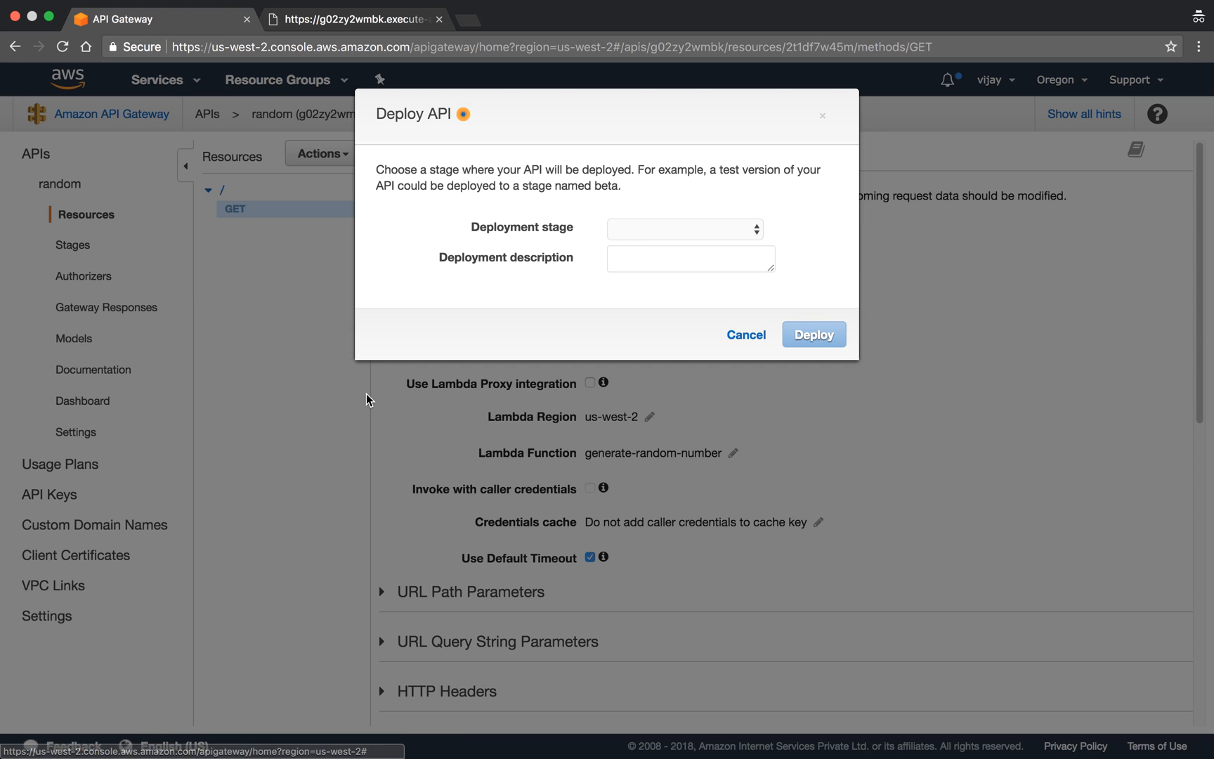
pyautogui.click(739, 231)
pyautogui.click(727, 250)
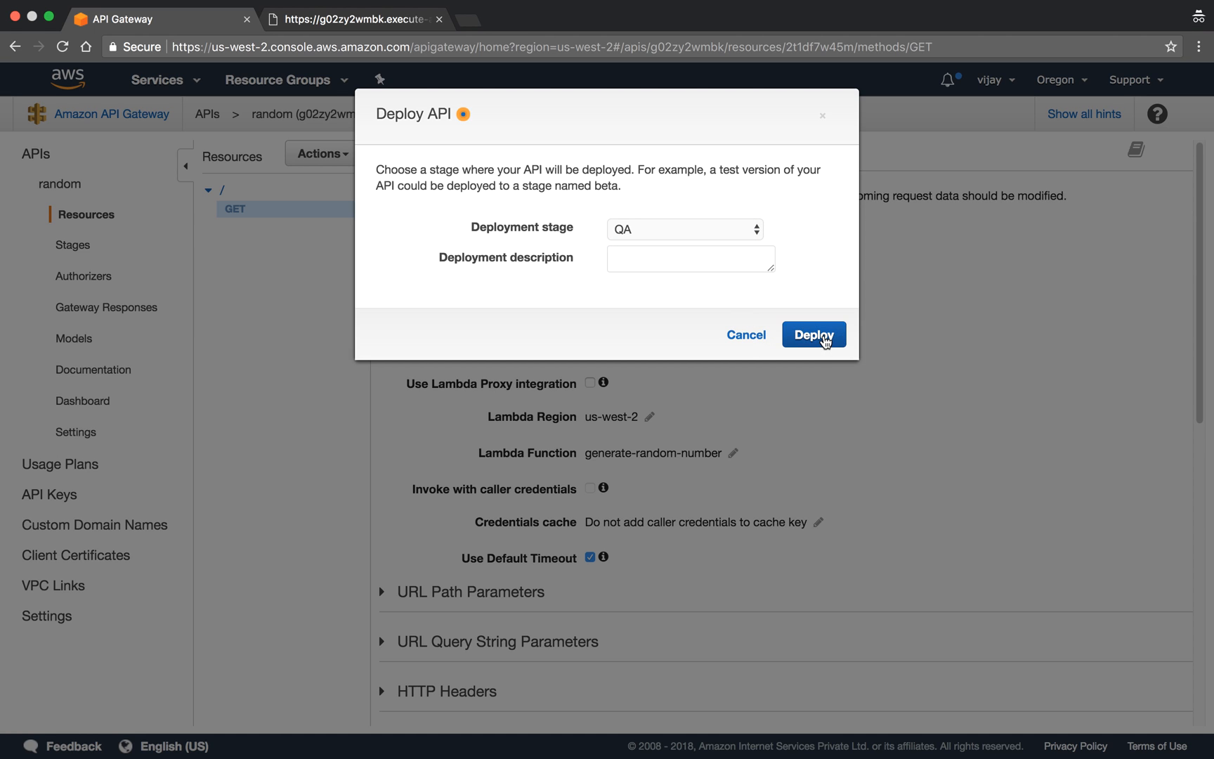
pyautogui.click(817, 334)
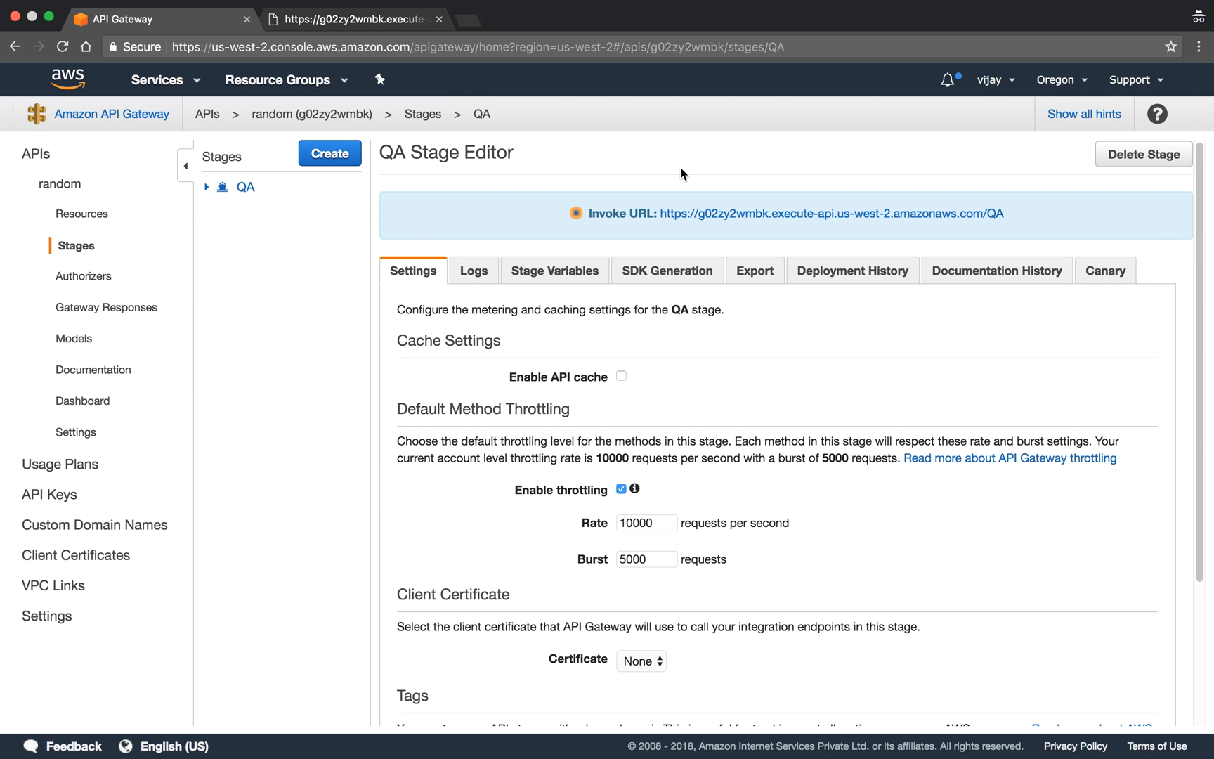
# - Reload the QA endpoint with its min and max query parameters to check the response
pyautogui.click(378, 22)
pyautogui.click(62, 47)
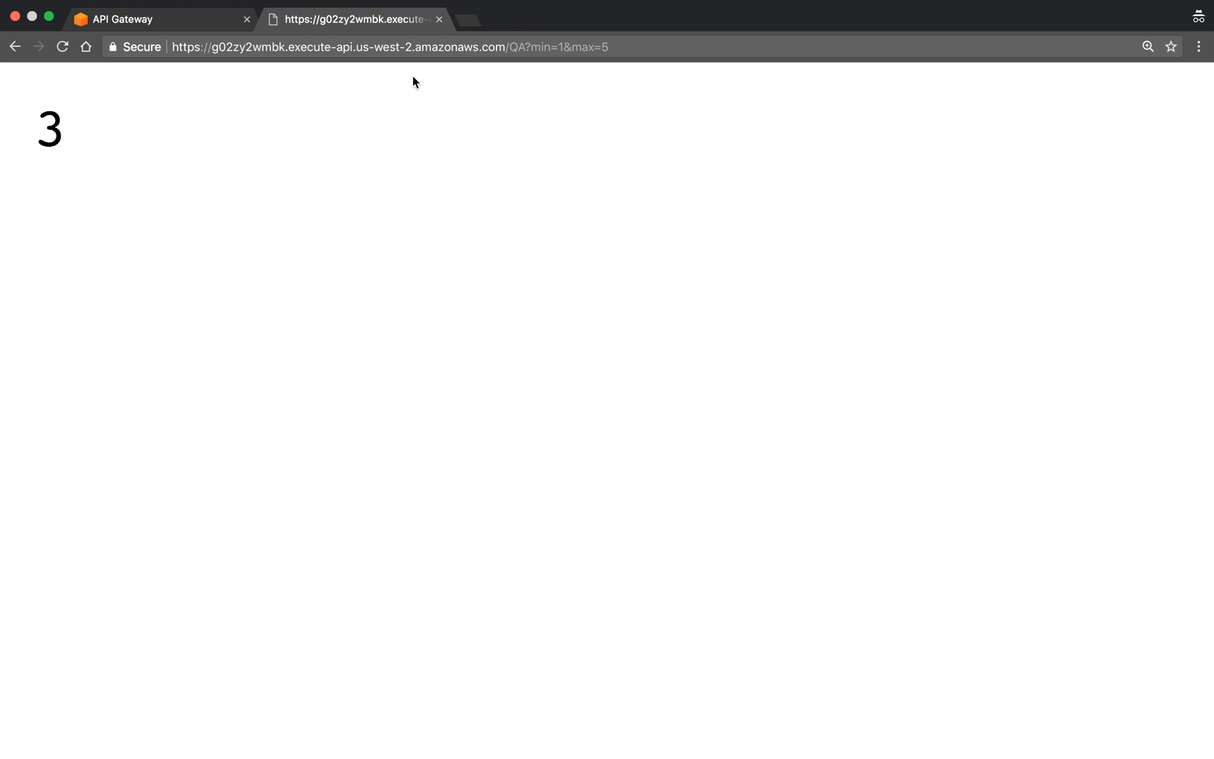
pyautogui.click(261, 46)
pyautogui.press('Return')
# - Go from the API Gateway console to the Lambda service and open the generate-random-number function
pyautogui.click(173, 18)
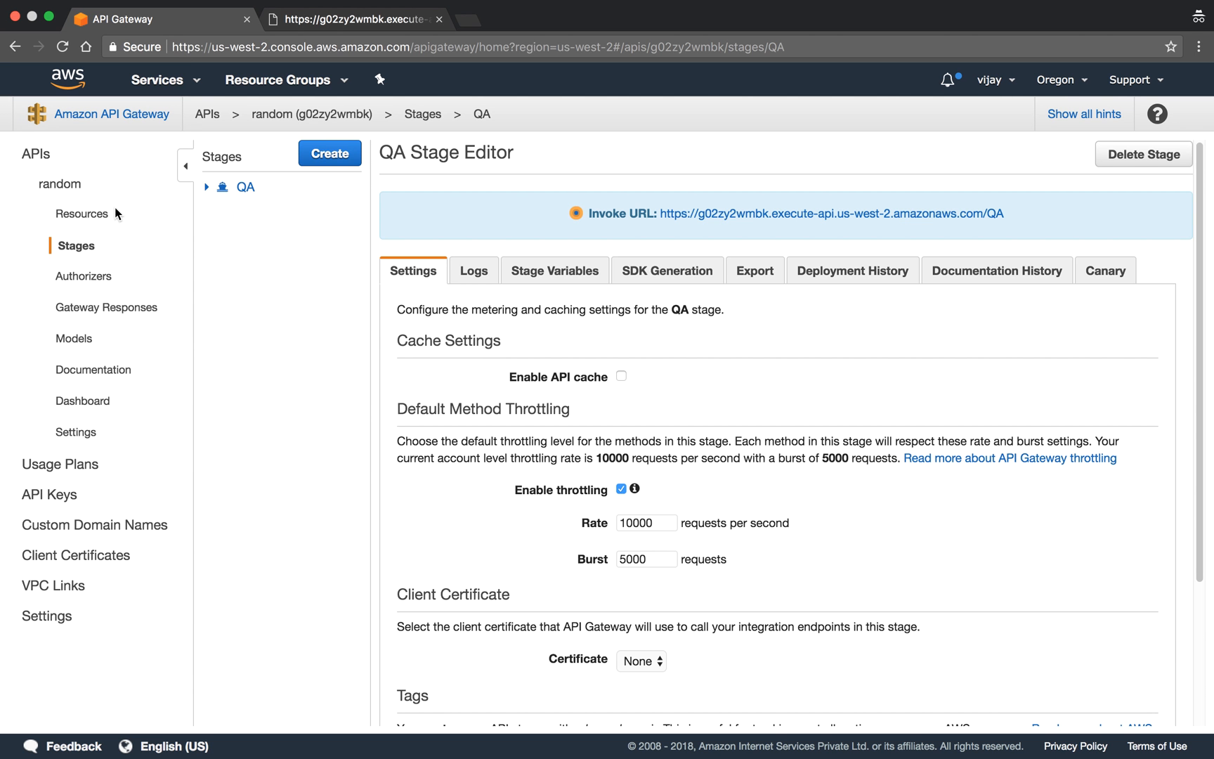
pyautogui.click(158, 80)
pyautogui.click(73, 195)
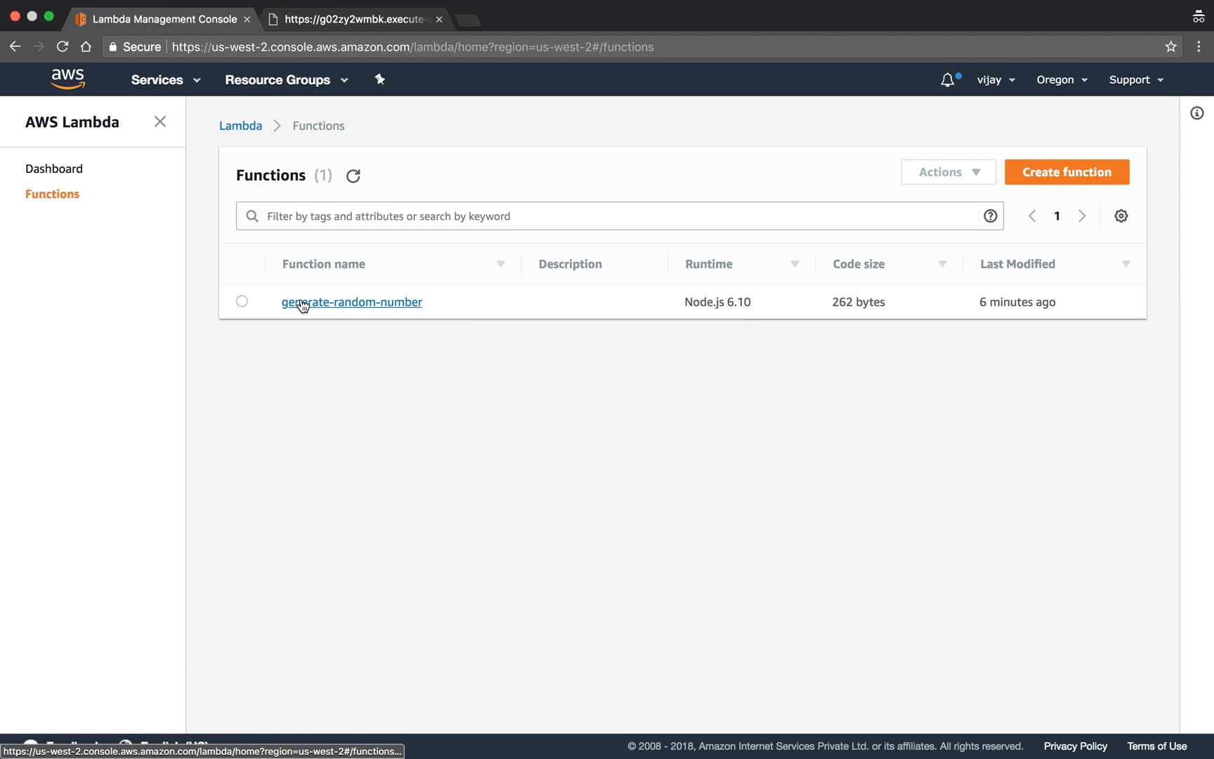
pyautogui.click(302, 303)
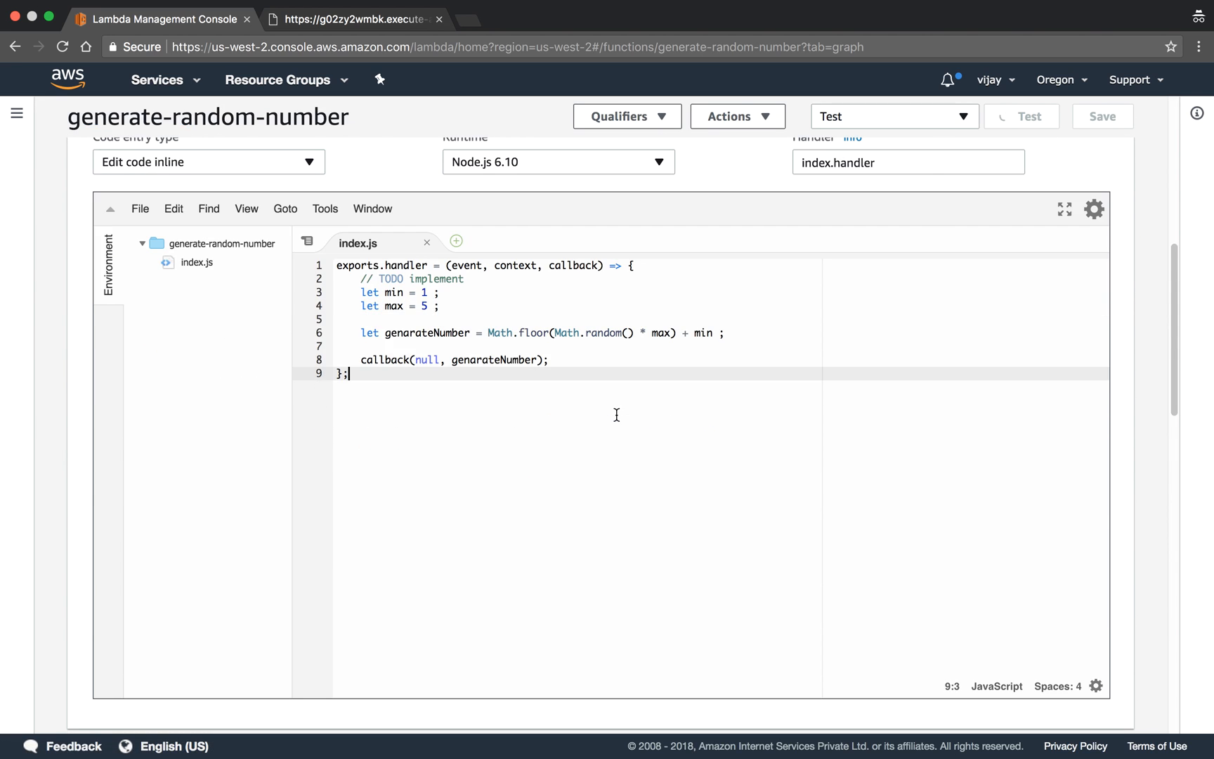
# - Replace the hard-coded min value in index.js with event.min
pyautogui.click(425, 294)
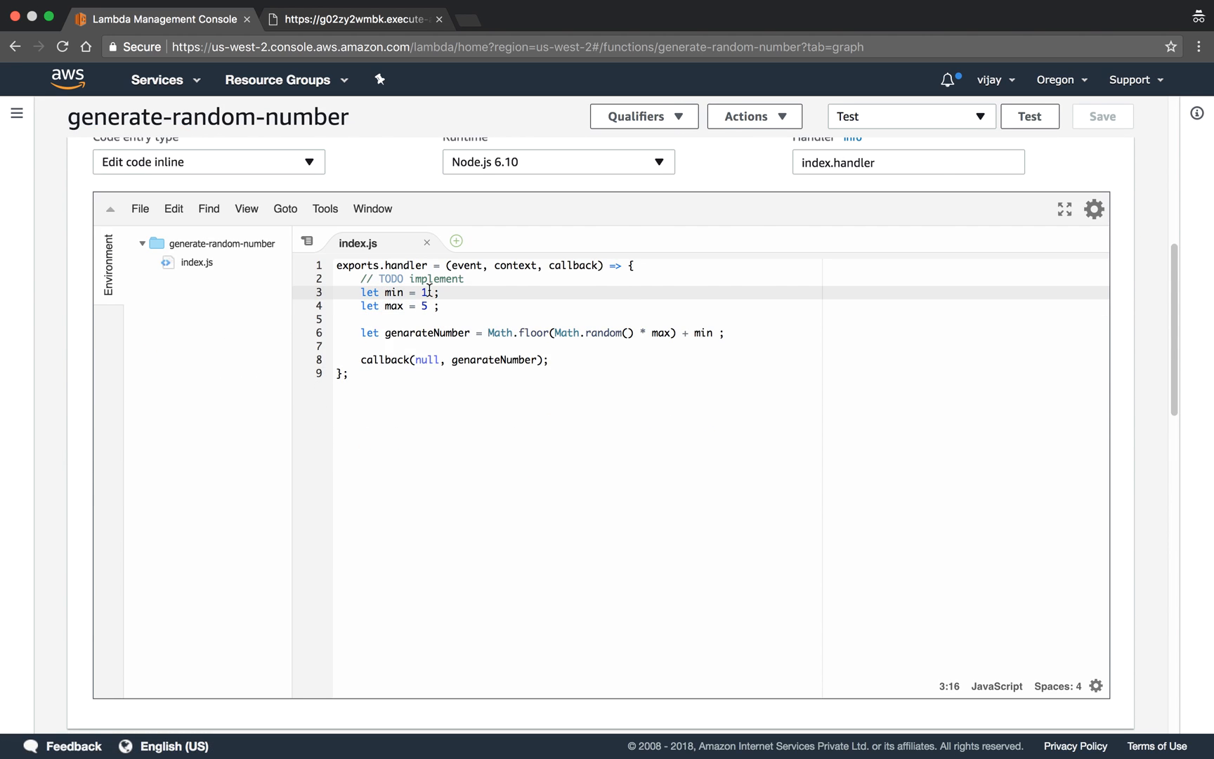
pyautogui.doubleClick(453, 266)
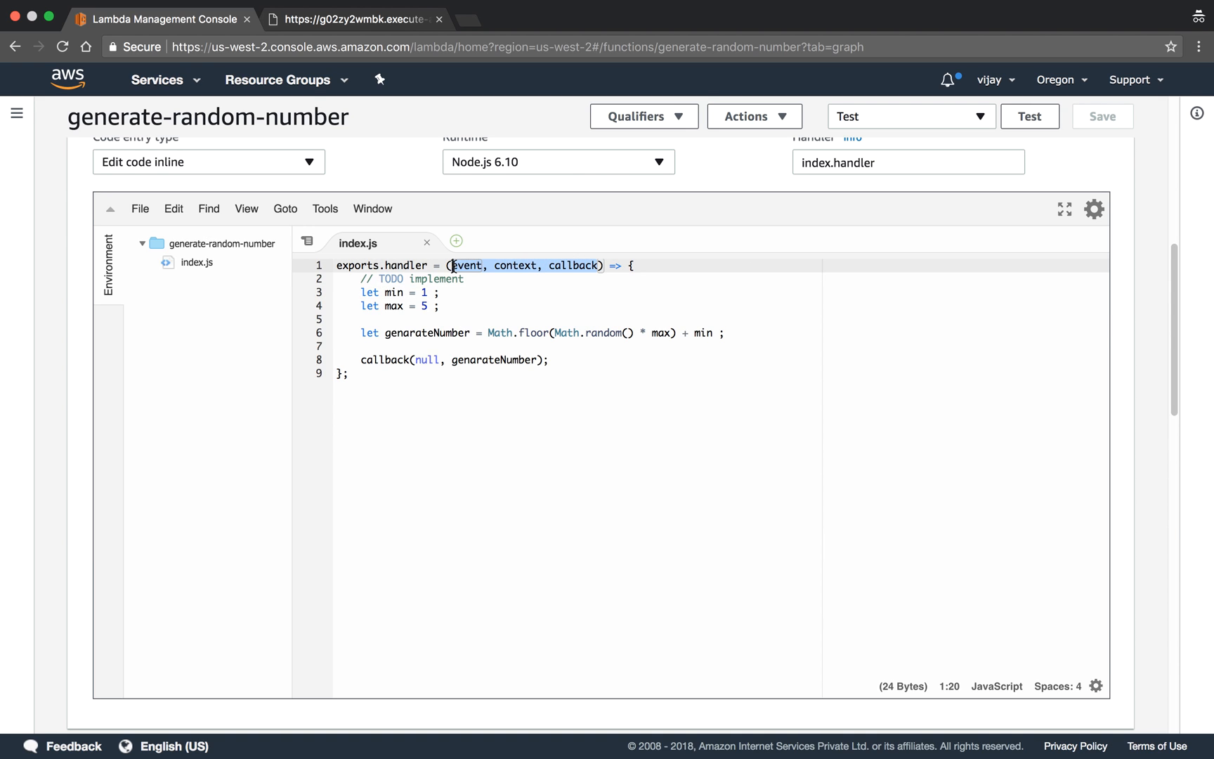
pyautogui.press('Down')
pyautogui.press('Down')
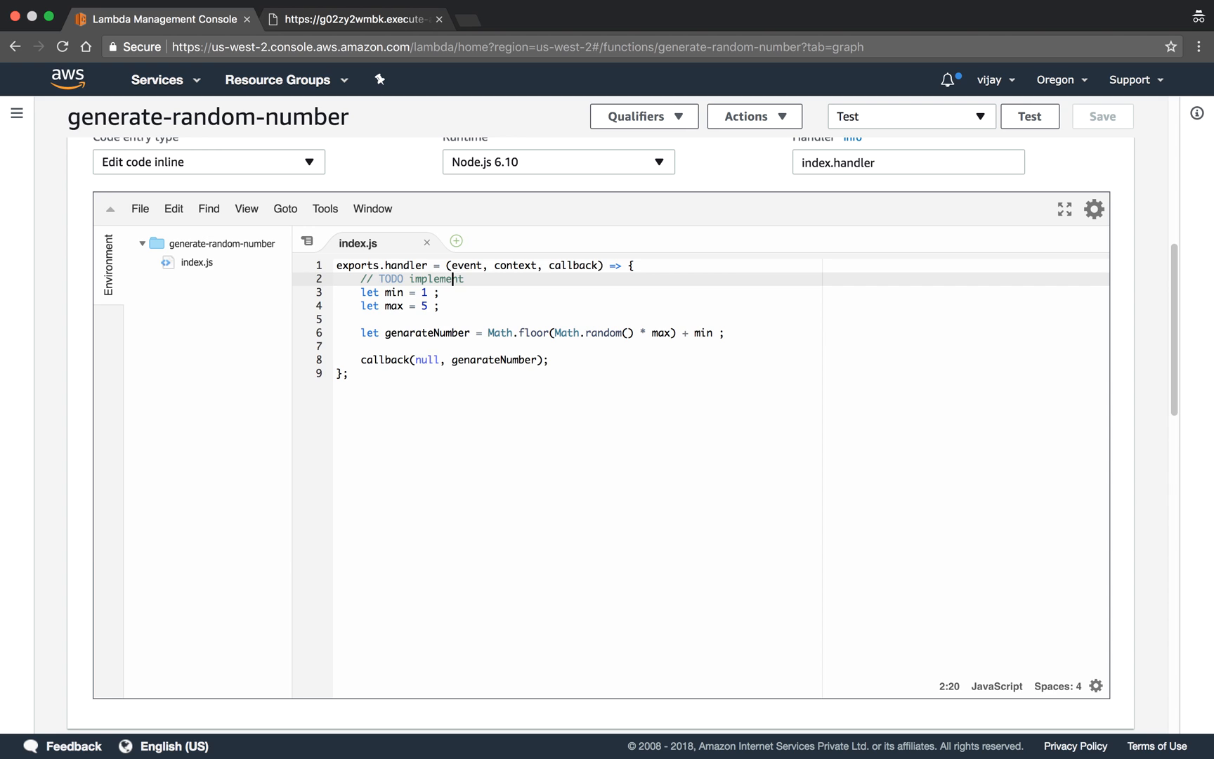
pyautogui.press('Left')
pyautogui.press('Left')
pyautogui.press('BackSpace')
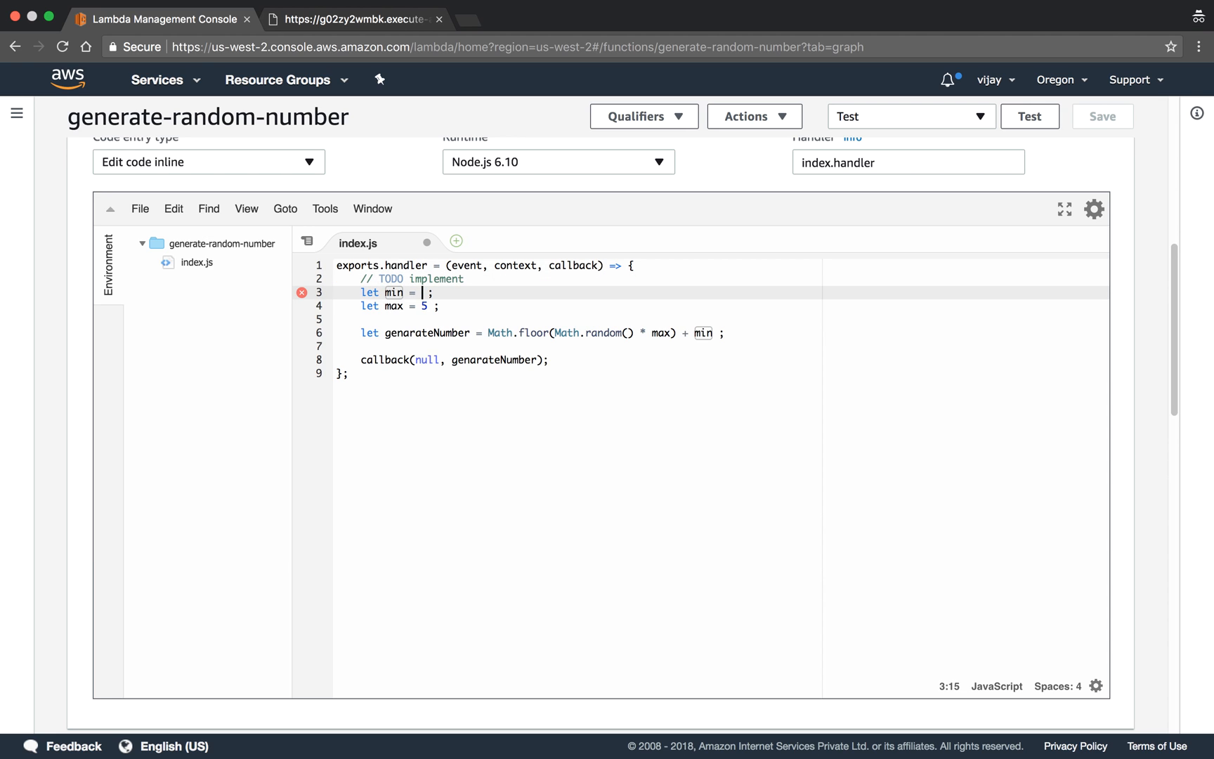
pyautogui.write('ev')
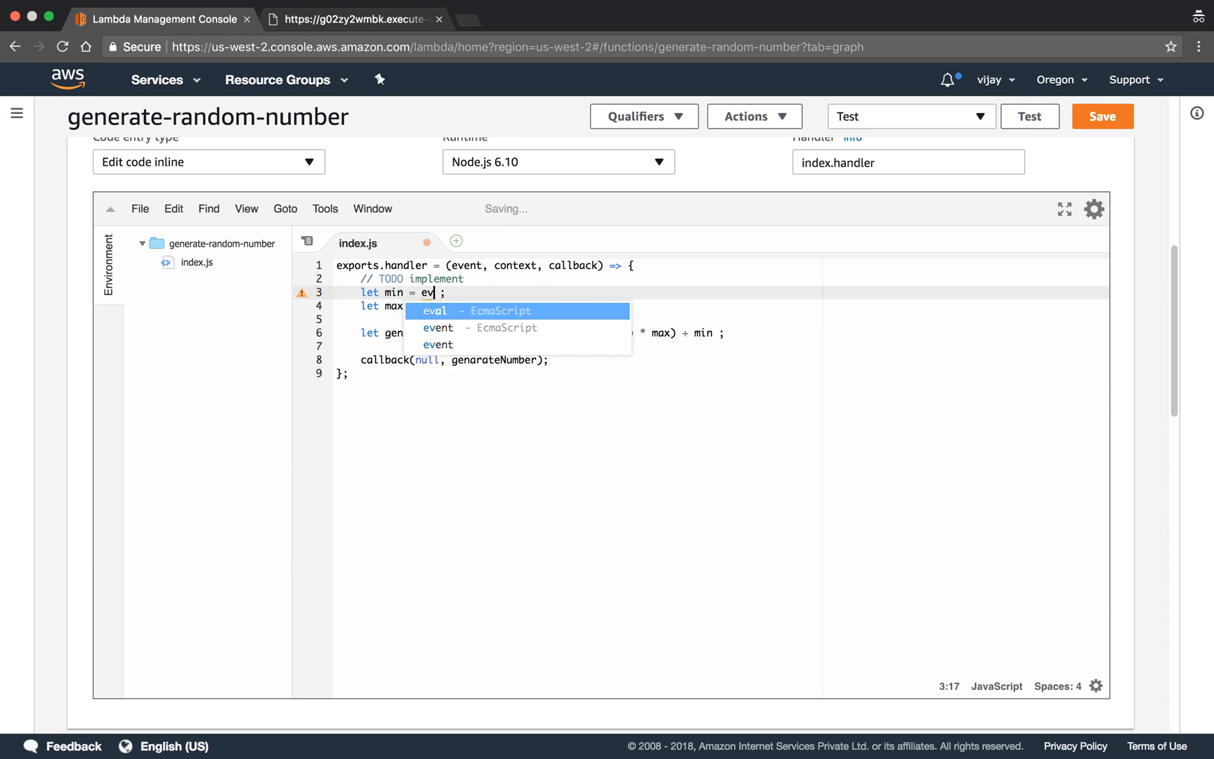
pyautogui.press('Down')
pyautogui.press('Return')
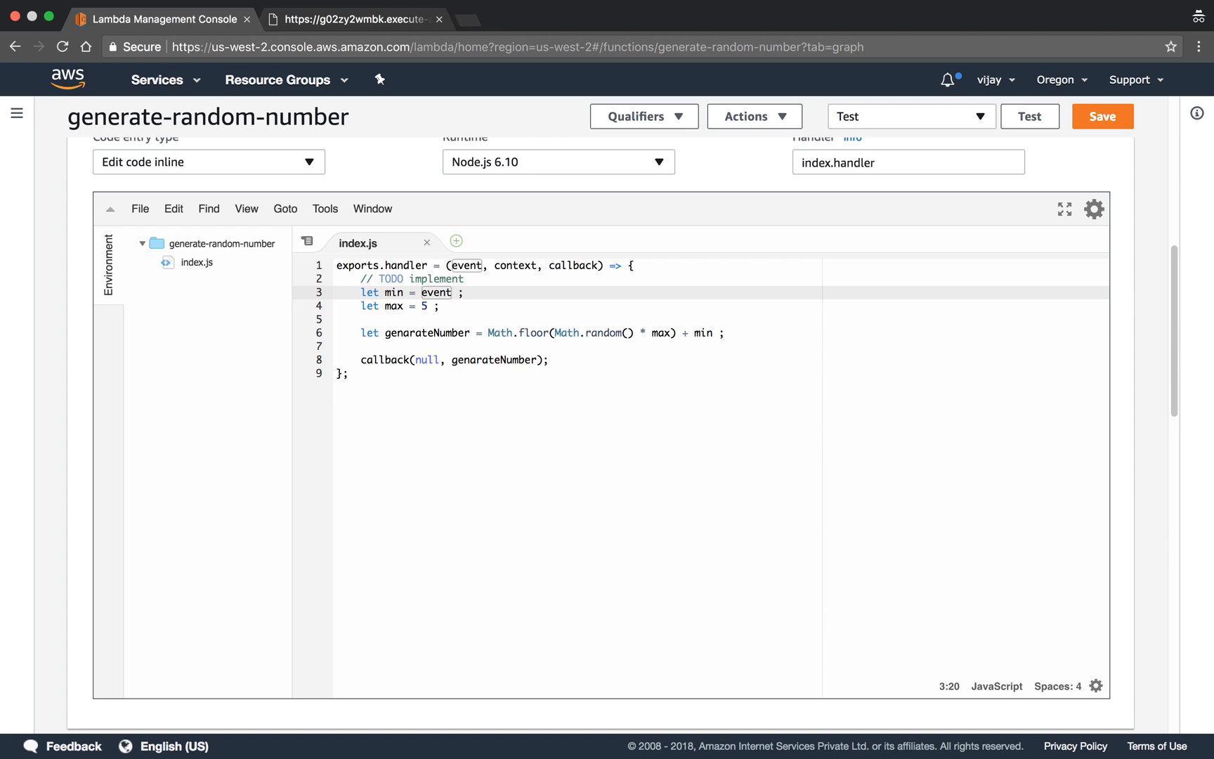
pyautogui.write('.min')
# - Replace the hard-coded max value in index.js with event.max and save the file
pyautogui.press('Down')
pyautogui.press('Left')
pyautogui.press('Left')
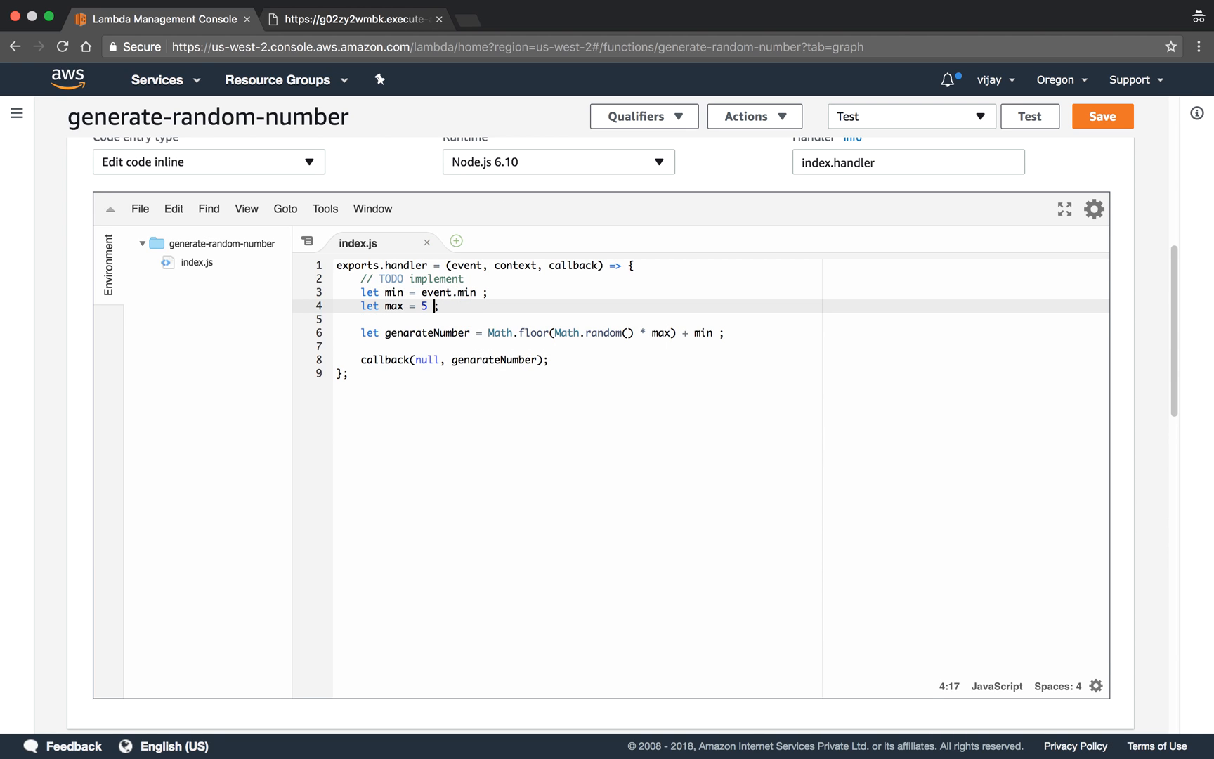
pyautogui.press('BackSpace')
pyautogui.write('event')
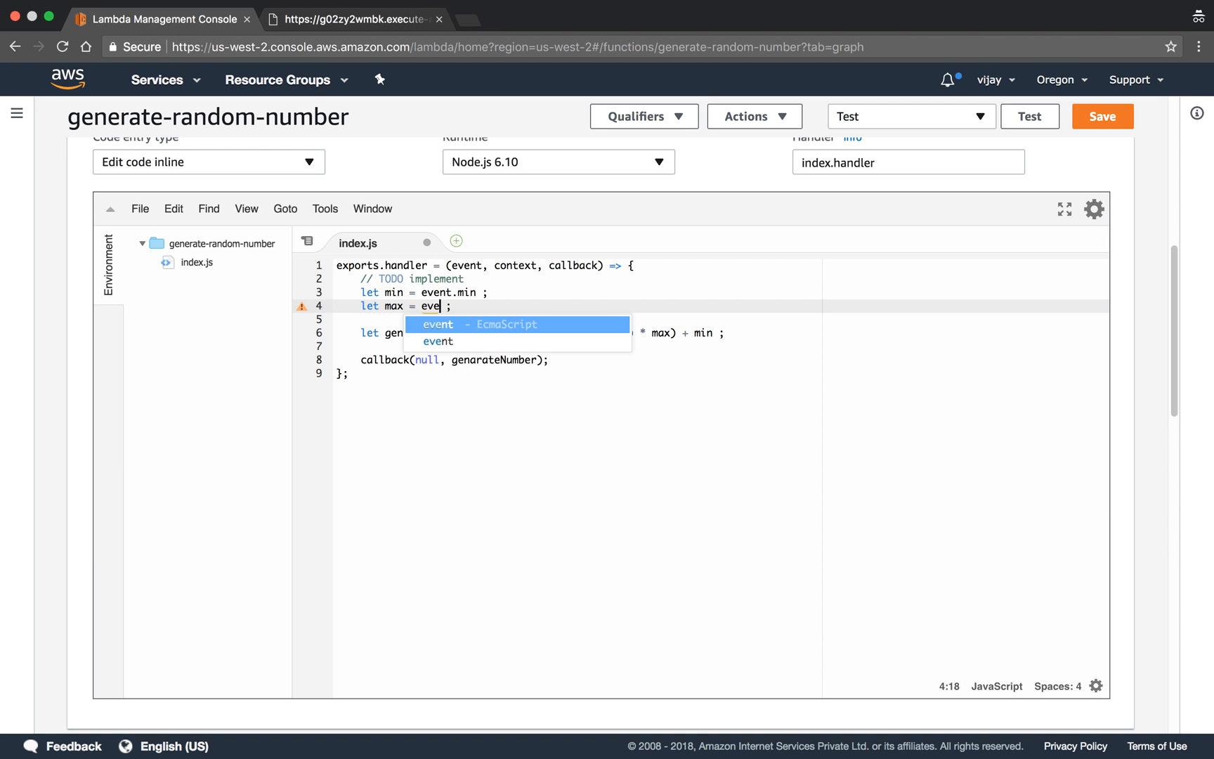
pyautogui.write('.max')
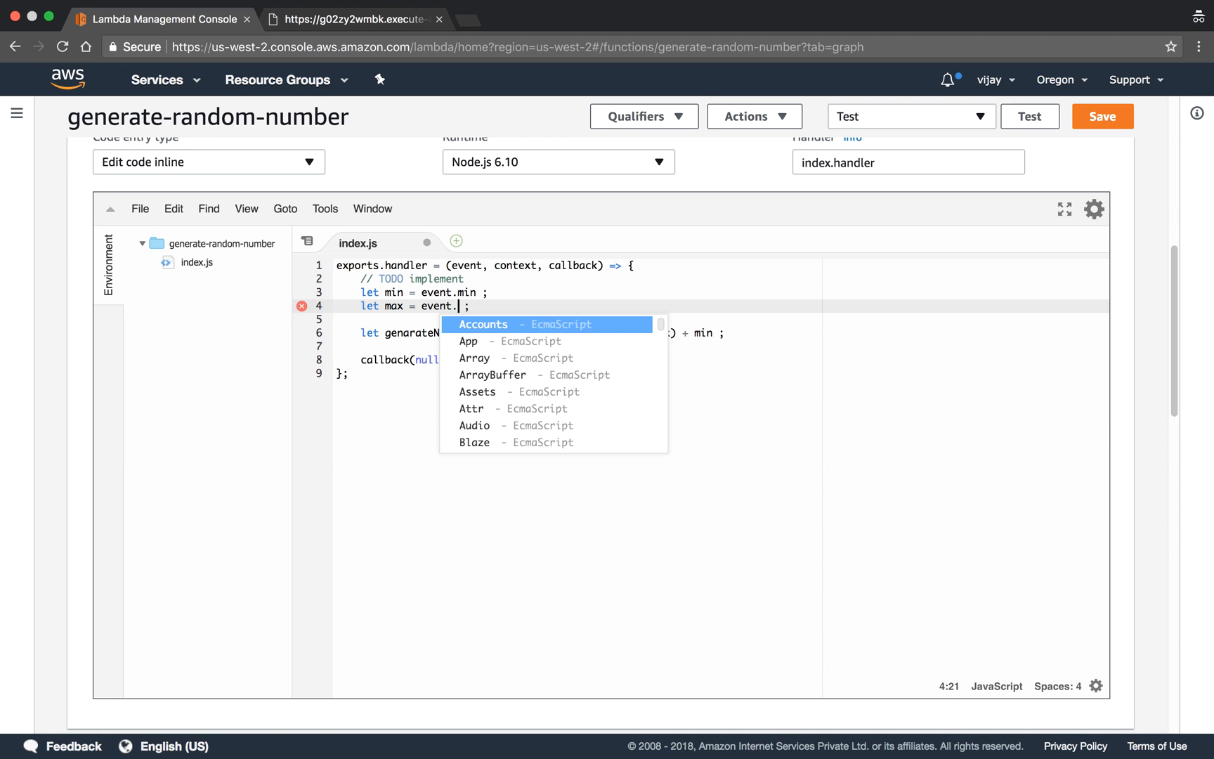
pyautogui.press('super+s')
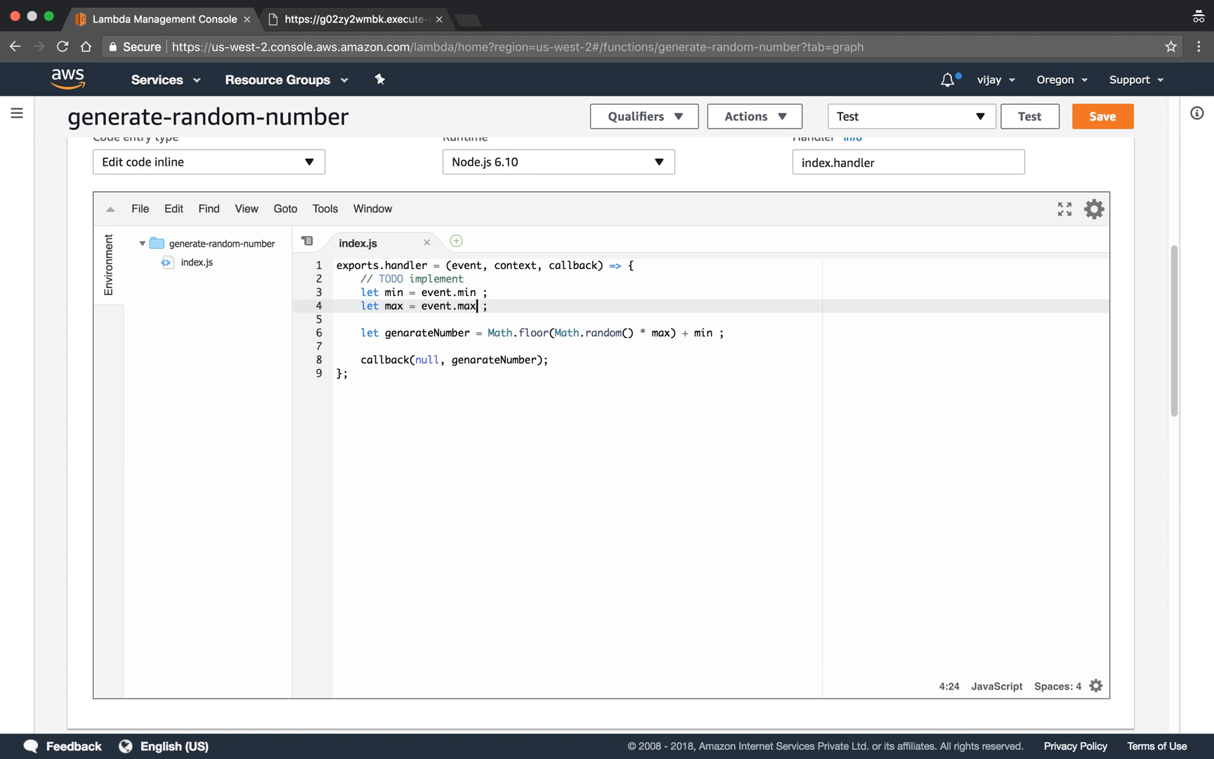
# - Save the changes to the generate-random-number Lambda function
pyautogui.click(622, 390)
pyautogui.scroll(8, 620, 390)
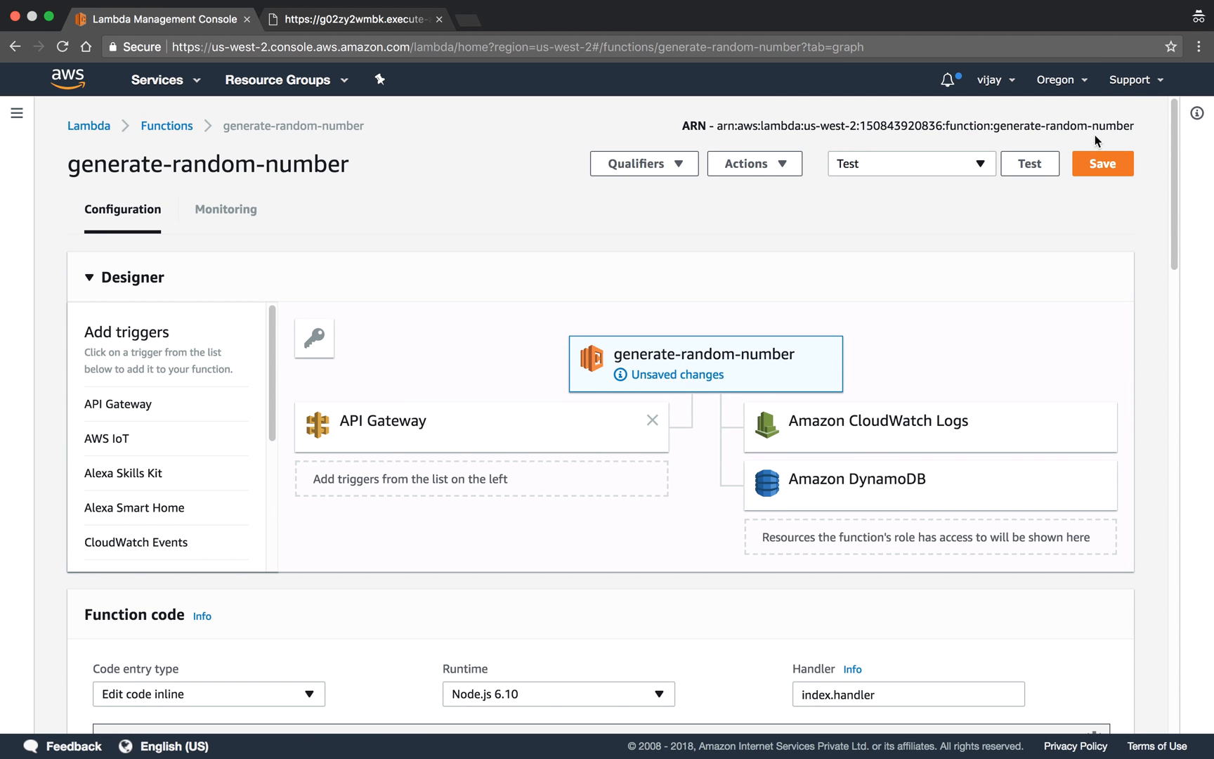
pyautogui.click(1101, 169)
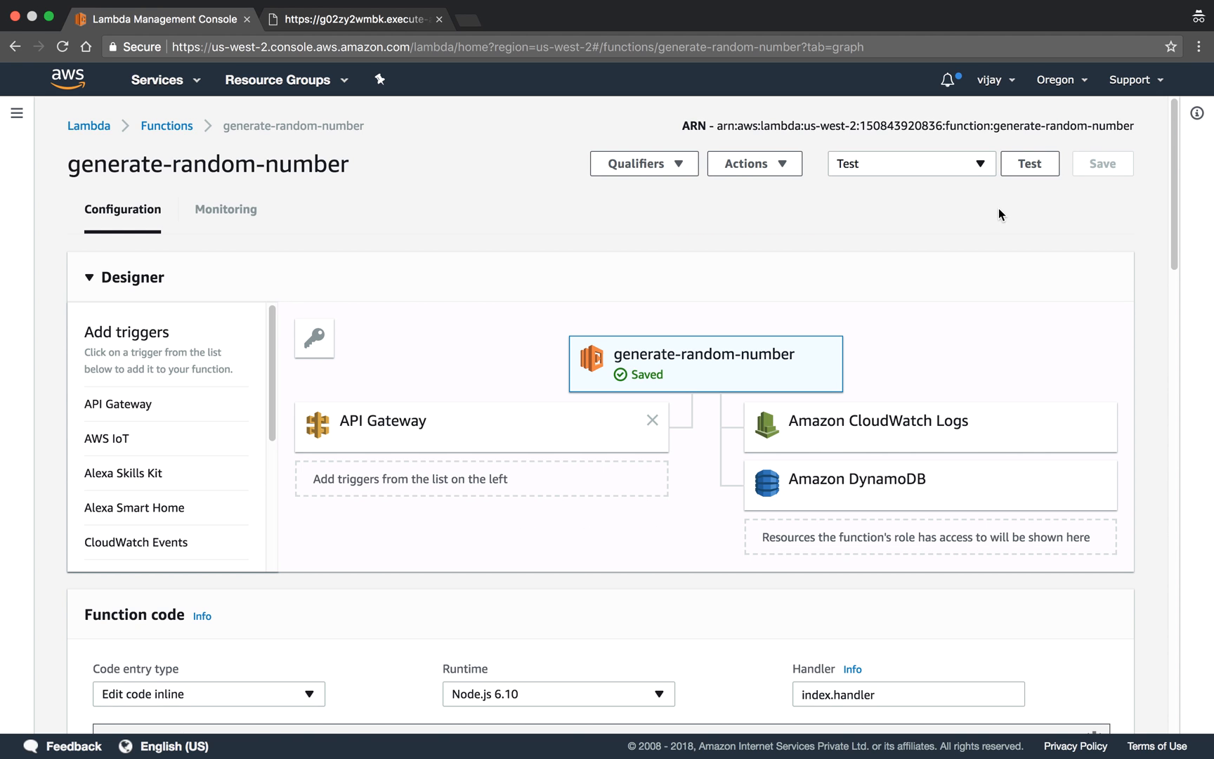
# - Run the function with the saved Test event and expand the execution details to examine the returned value
pyautogui.click(1028, 177)
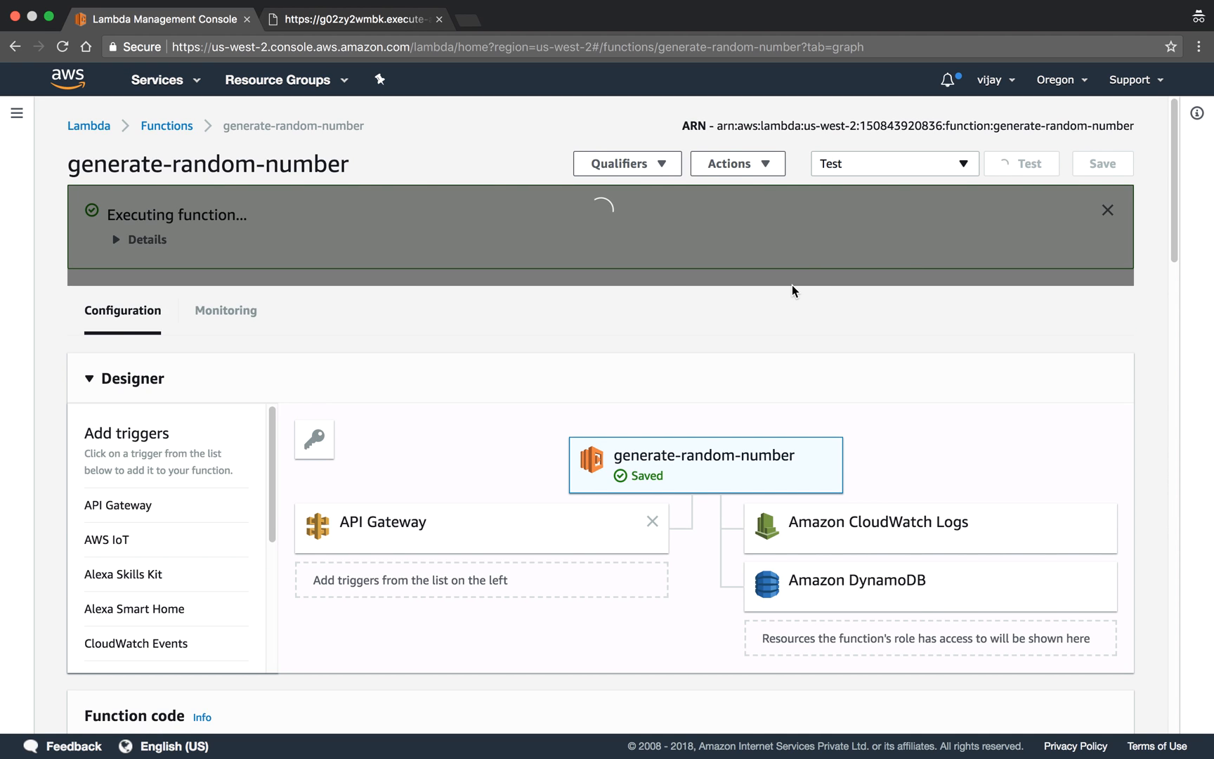
pyautogui.click(114, 240)
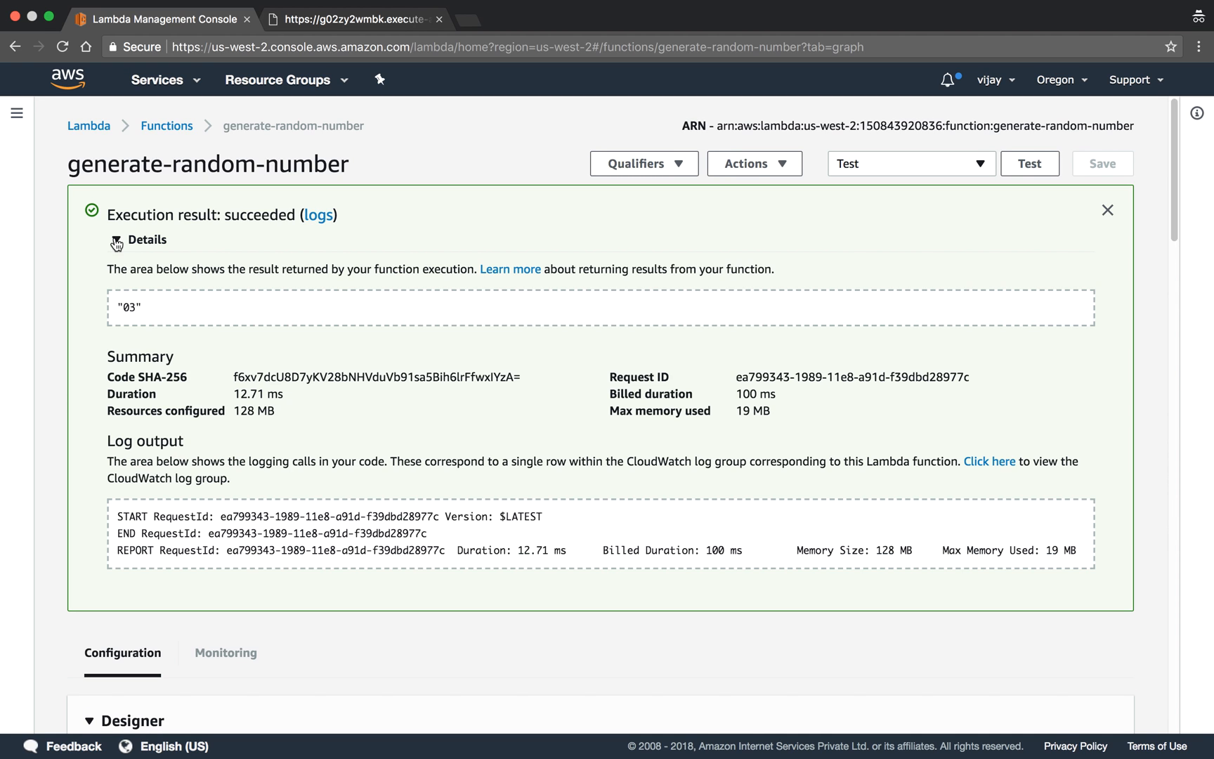
pyautogui.tripleClick(126, 314)
pyautogui.click(163, 300)
# - Open the saved Test event's configuration, review its min and max JSON payload, and close it without changes
pyautogui.click(890, 155)
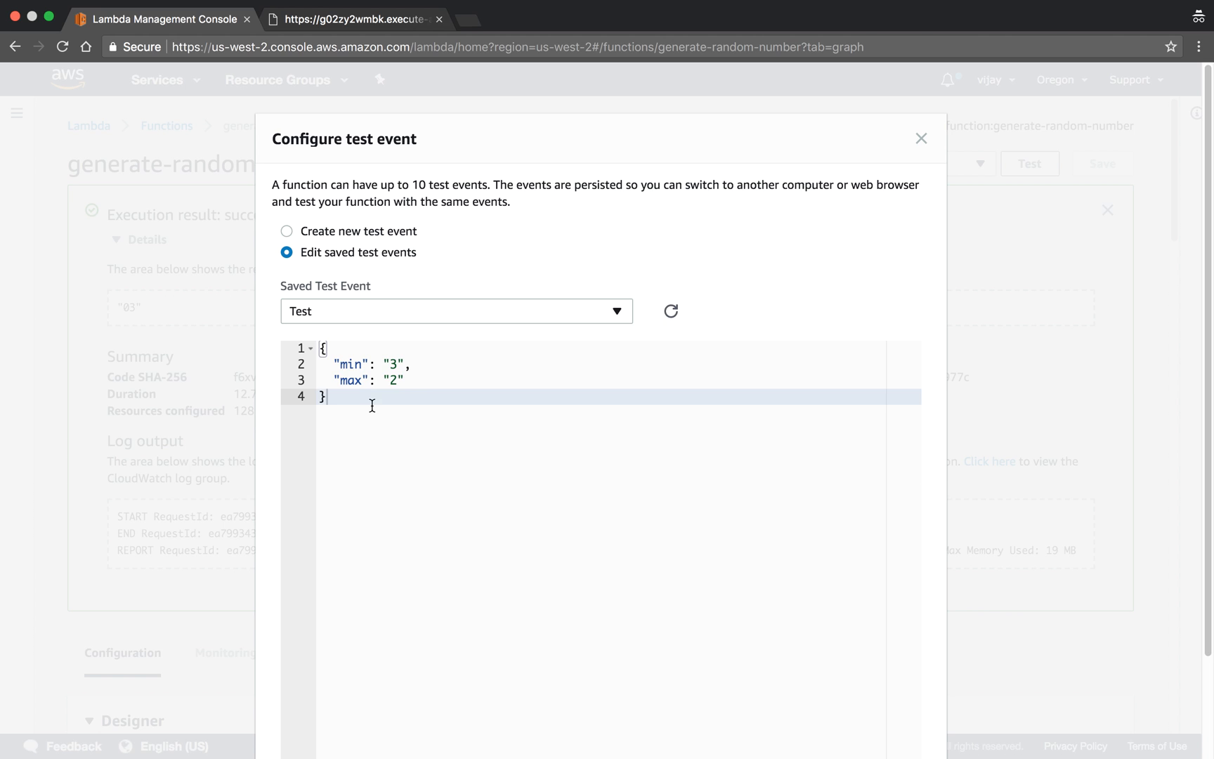
pyautogui.moveTo(371, 404); pyautogui.dragTo(303, 338)
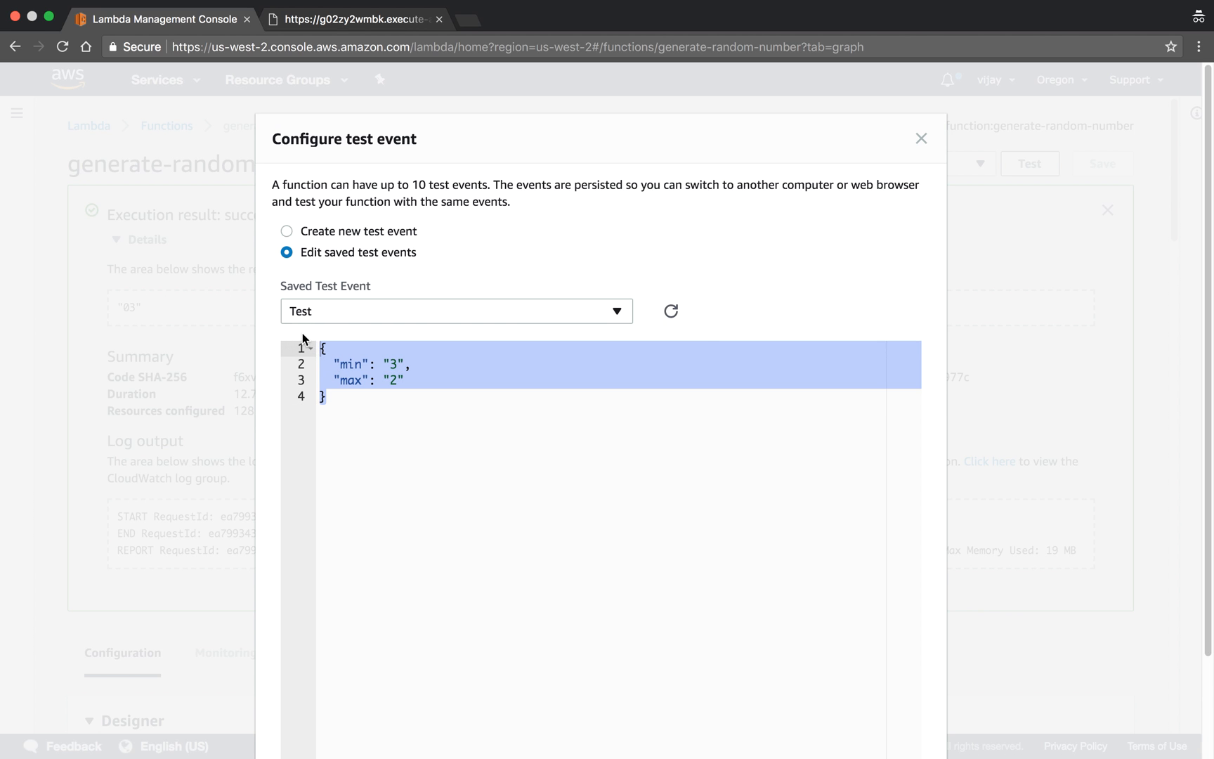
pyautogui.click(365, 380)
pyautogui.moveTo(336, 426); pyautogui.dragTo(301, 345)
pyautogui.click(421, 402)
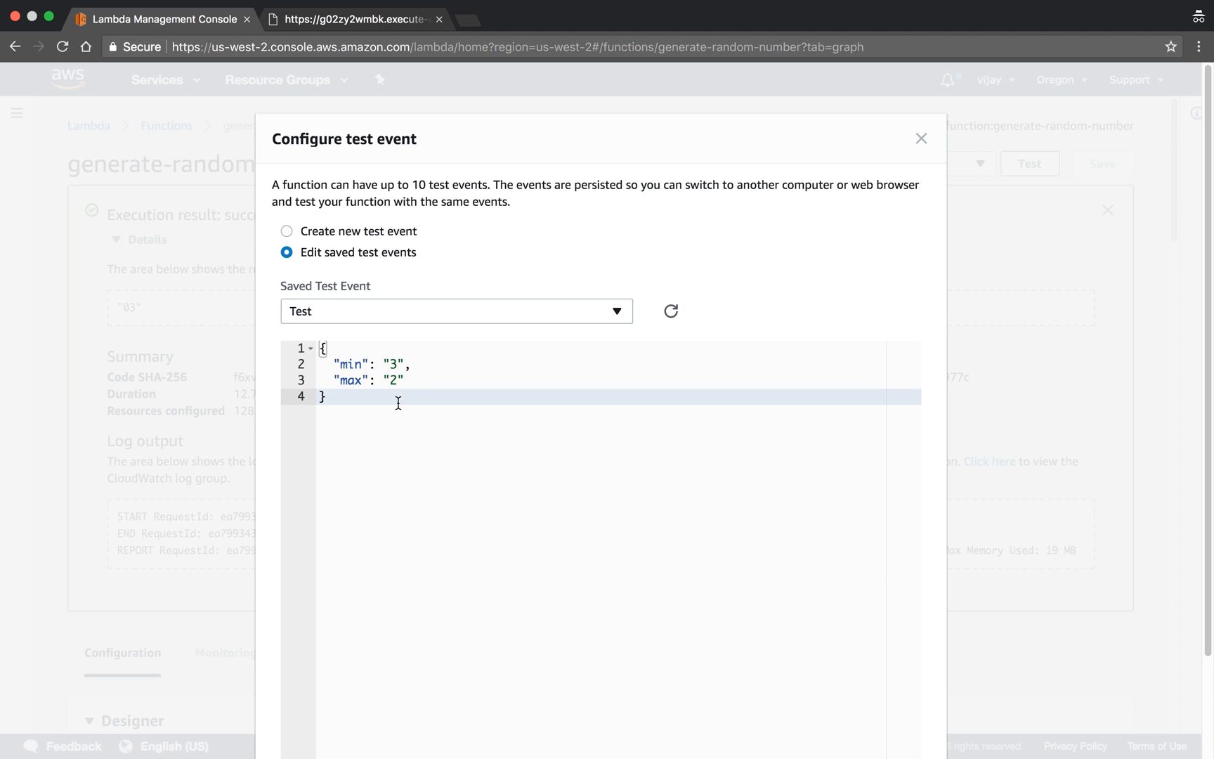
pyautogui.moveTo(352, 430); pyautogui.dragTo(323, 341)
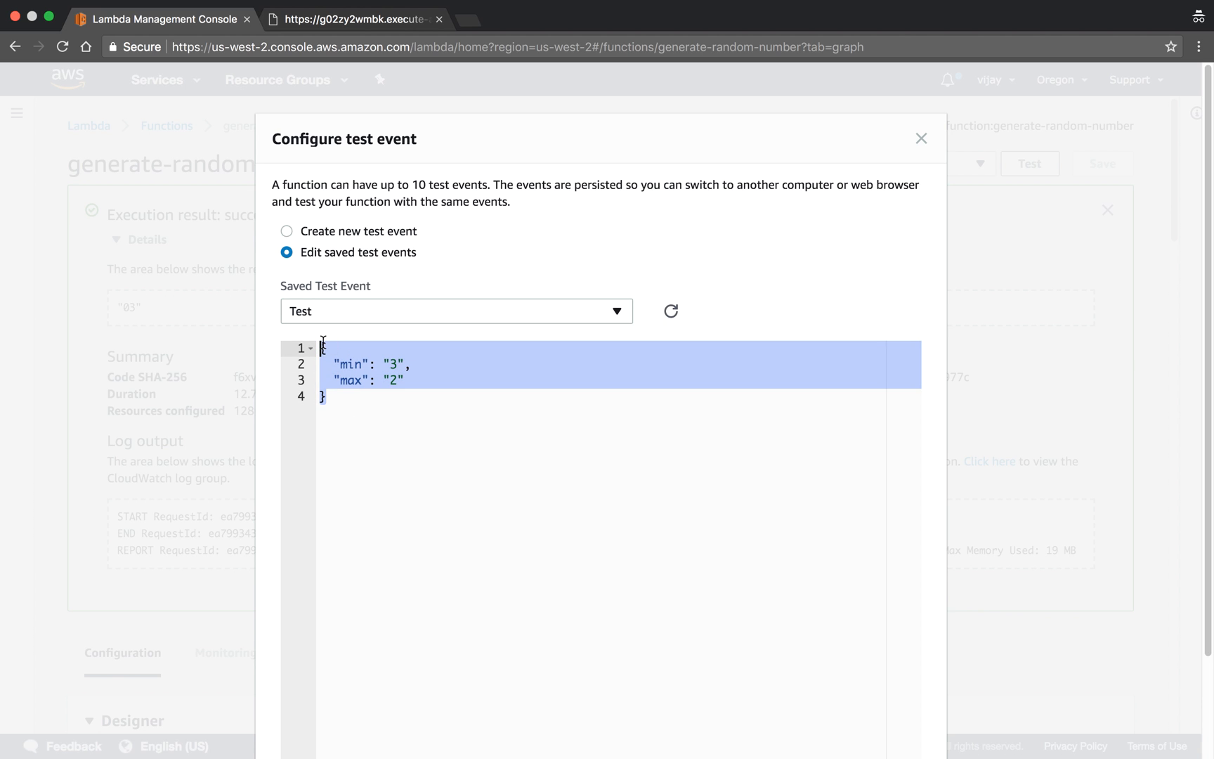
pyautogui.click(451, 480)
pyautogui.moveTo(390, 542); pyautogui.dragTo(325, 314)
pyautogui.click(325, 314)
pyautogui.click(363, 411)
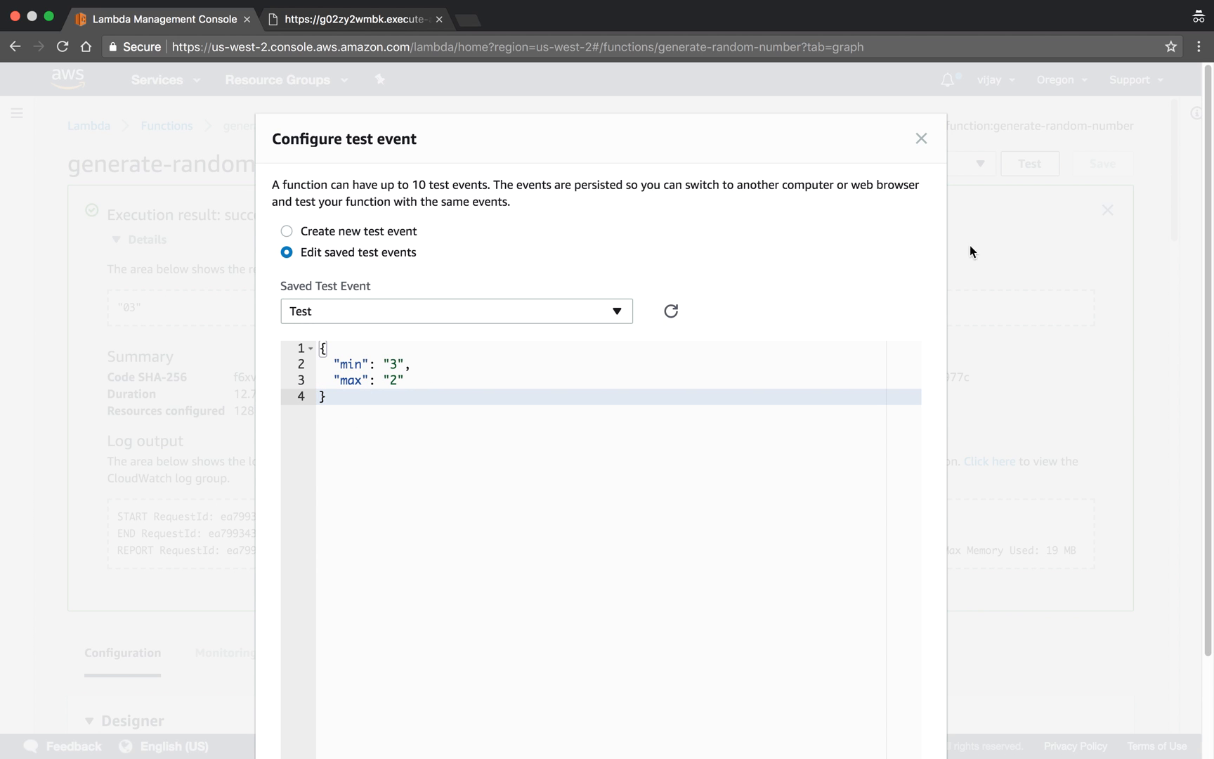
pyautogui.click(921, 139)
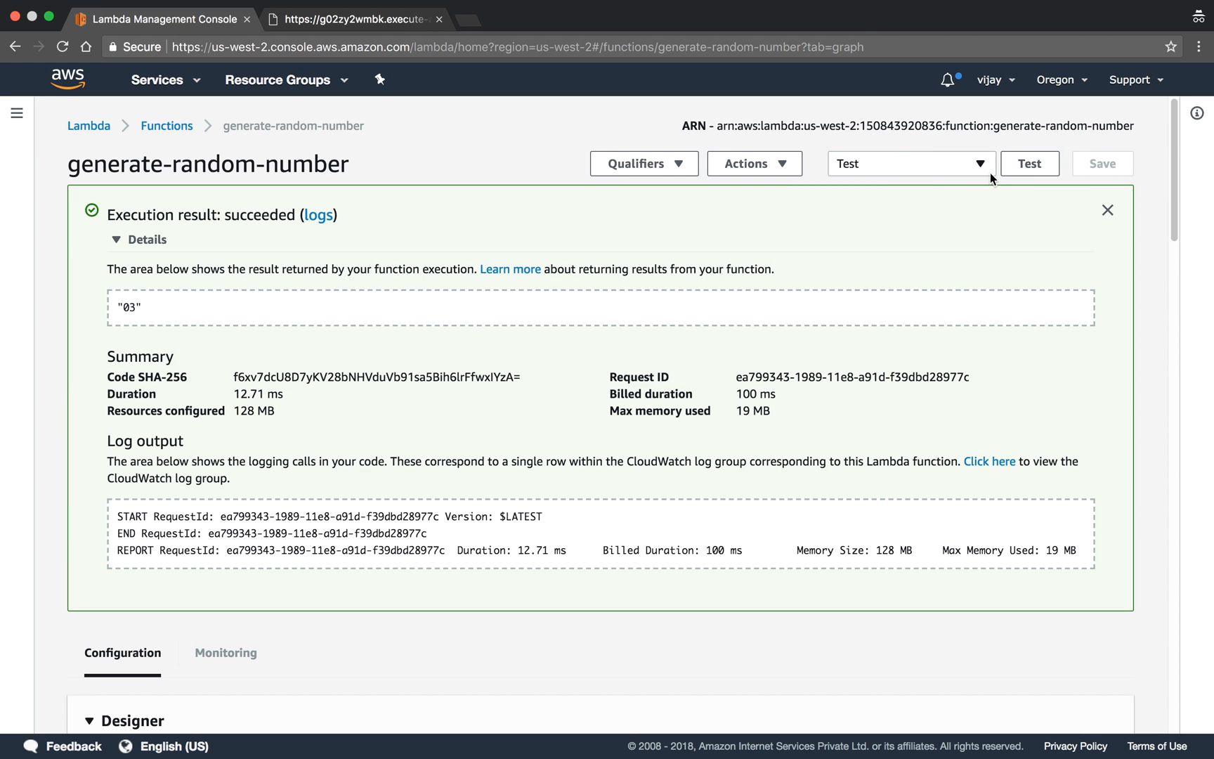
# - Run the Test event again and review the returned result and the function code
pyautogui.click(1030, 163)
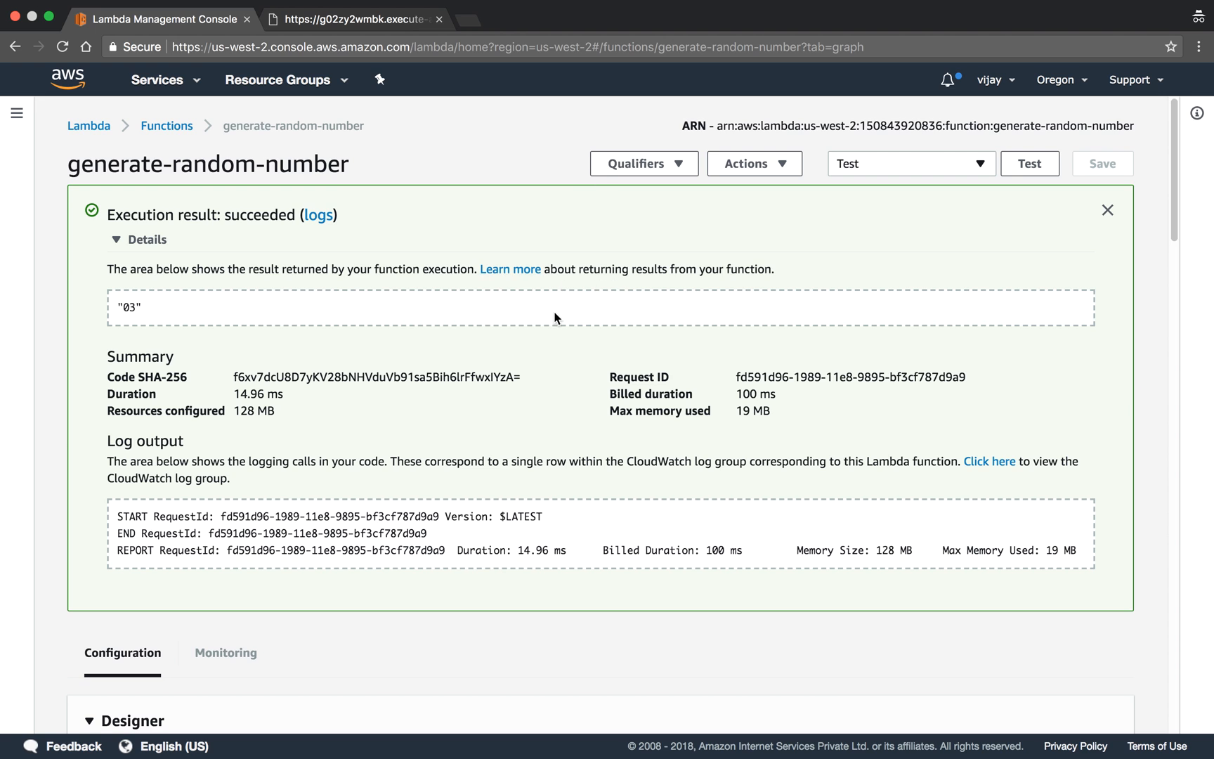
pyautogui.scroll(-8, 555, 318)
pyautogui.scroll(-4, 555, 317)
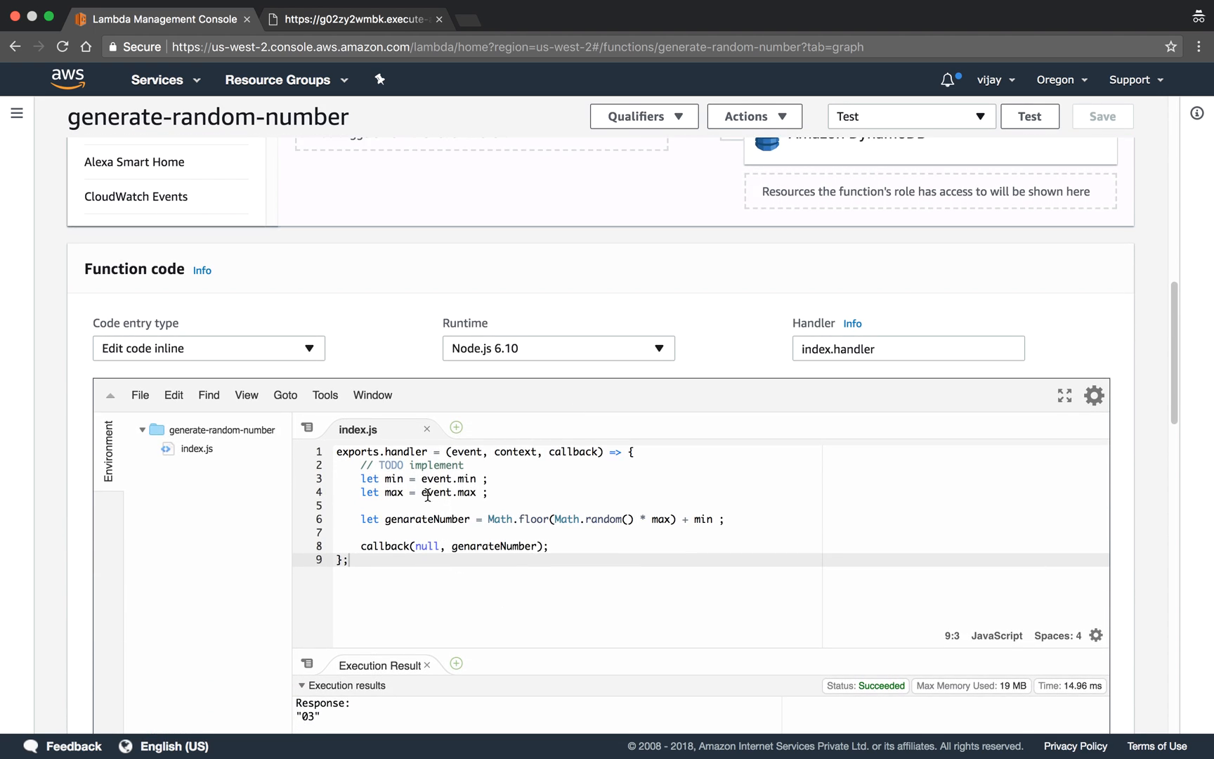
# - Switch to the QA endpoint page and reload it with min=1 and max=5 to check the response
pyautogui.scroll(10, 488, 516)
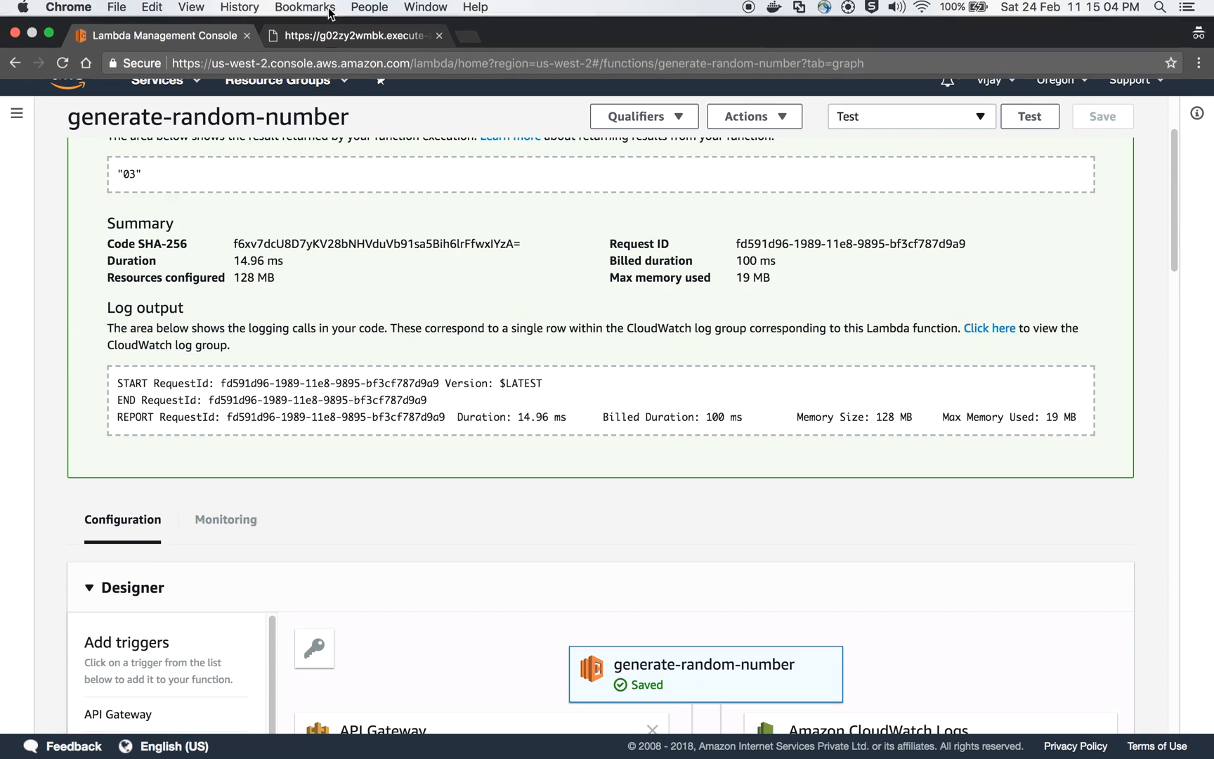
pyautogui.click(327, 44)
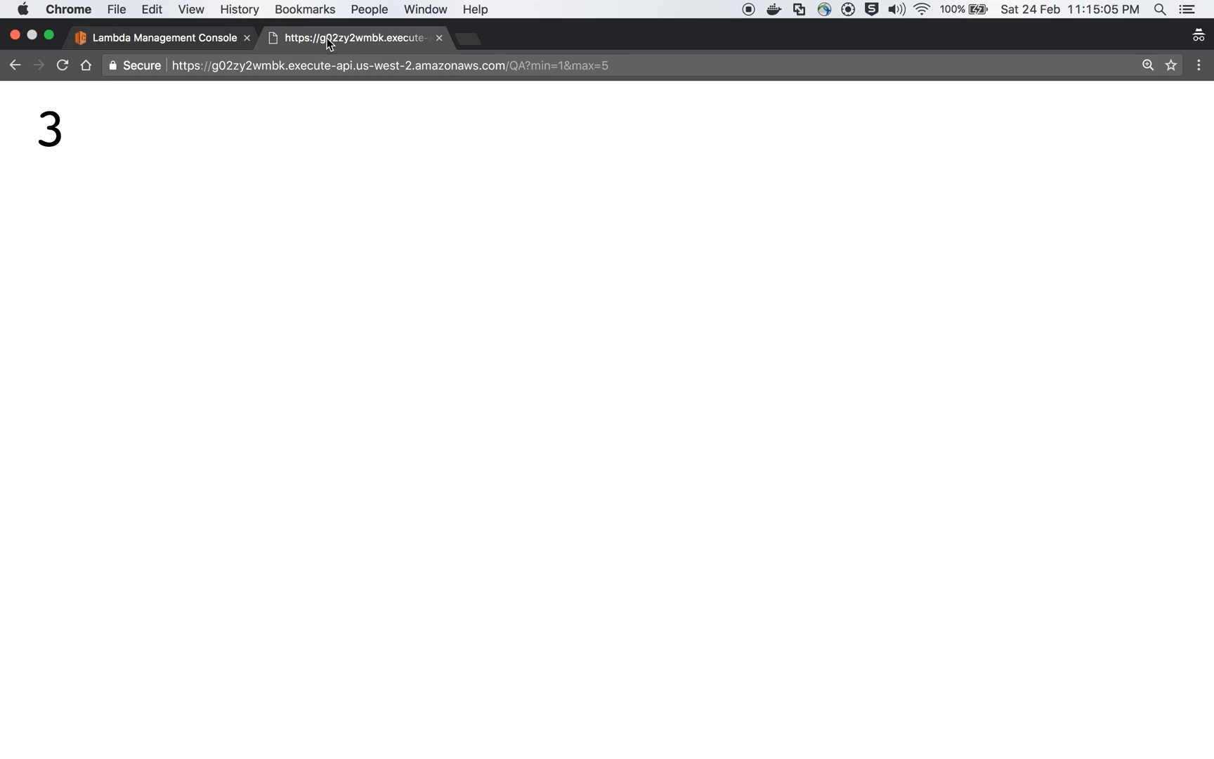
pyautogui.click(64, 66)
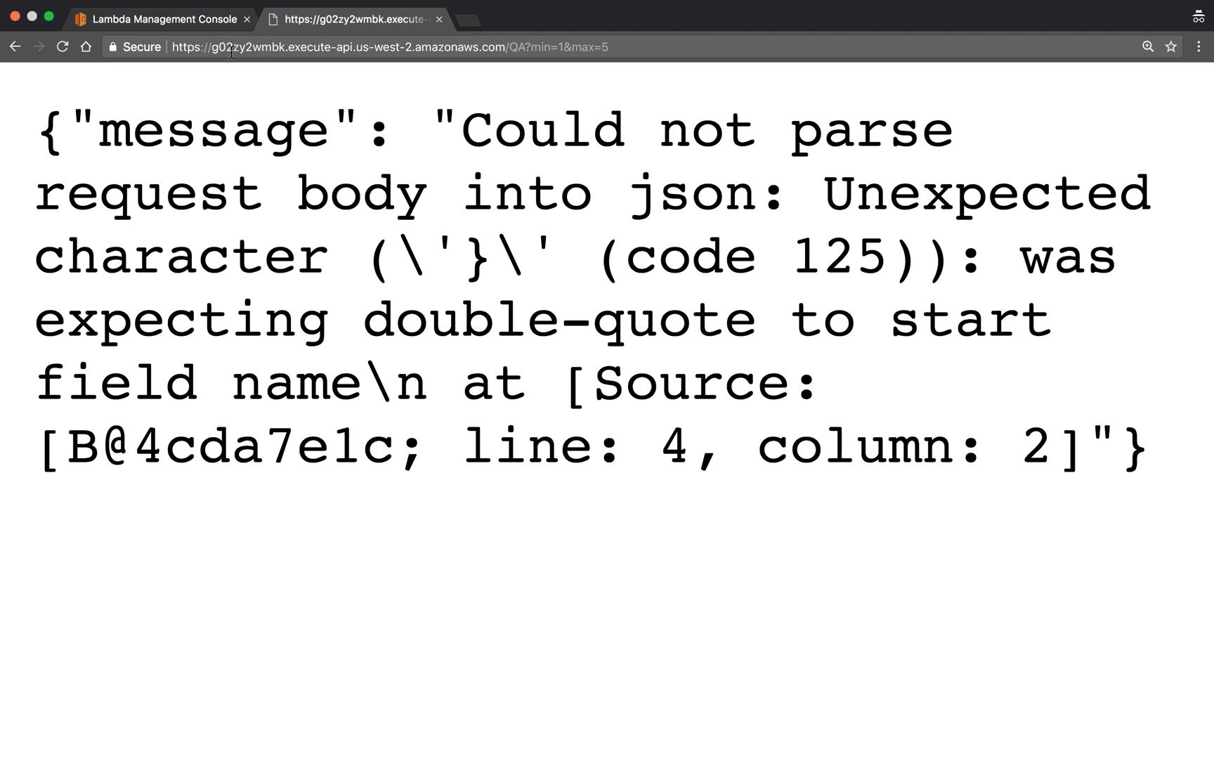
# - Return to the AWS console, go to API Gateway, and open the Integration Request of the random API's GET method
pyautogui.click(169, 21)
pyautogui.scroll(5, 247, 287)
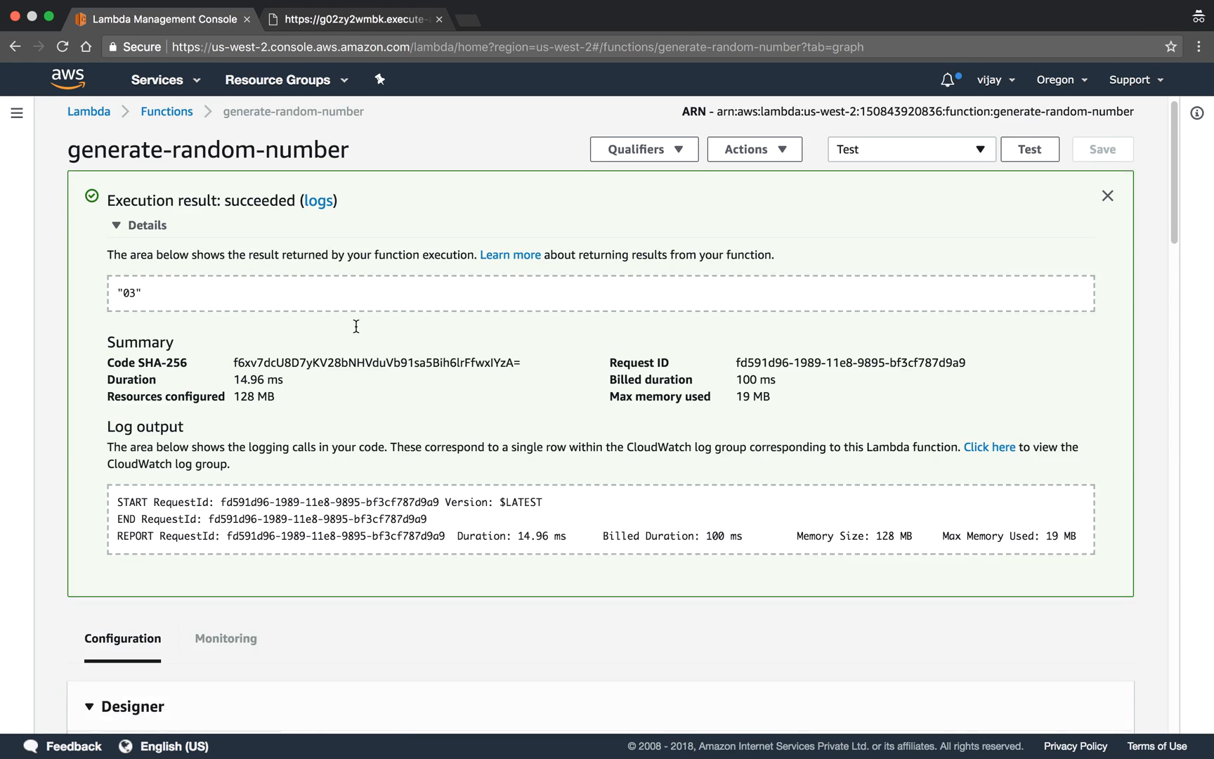
pyautogui.click(155, 80)
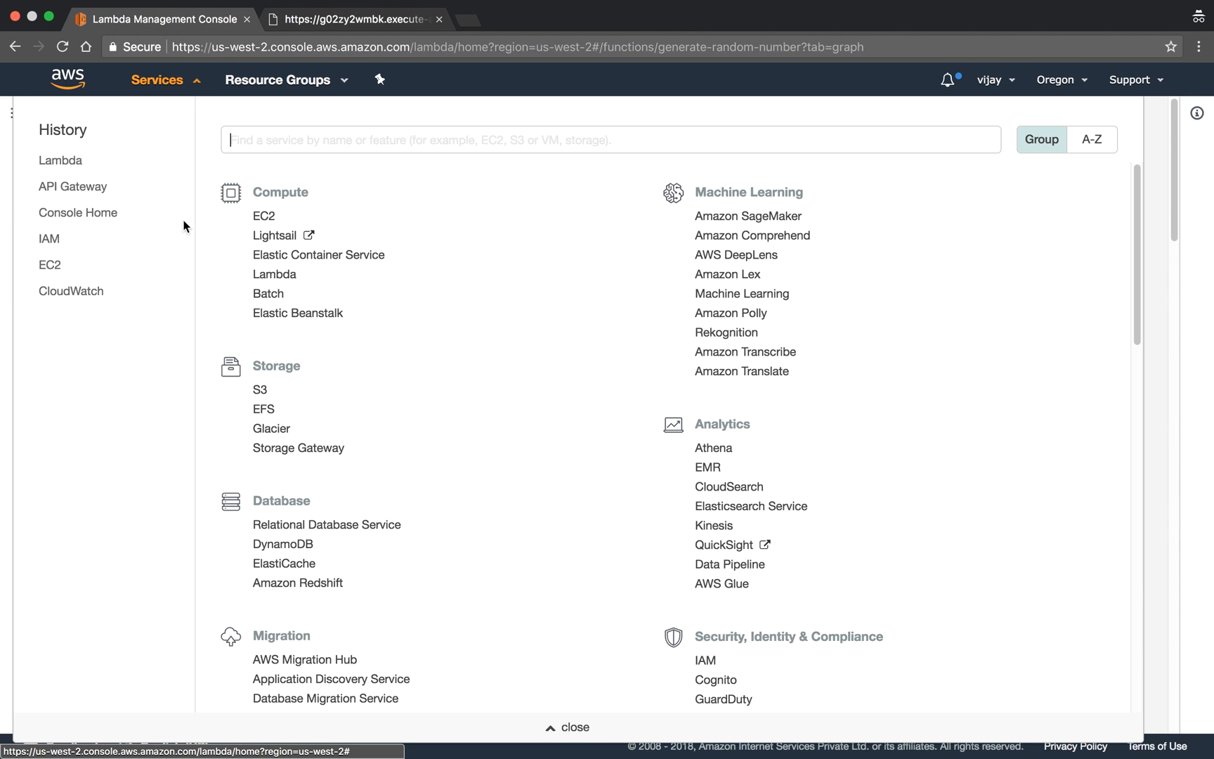
pyautogui.click(86, 191)
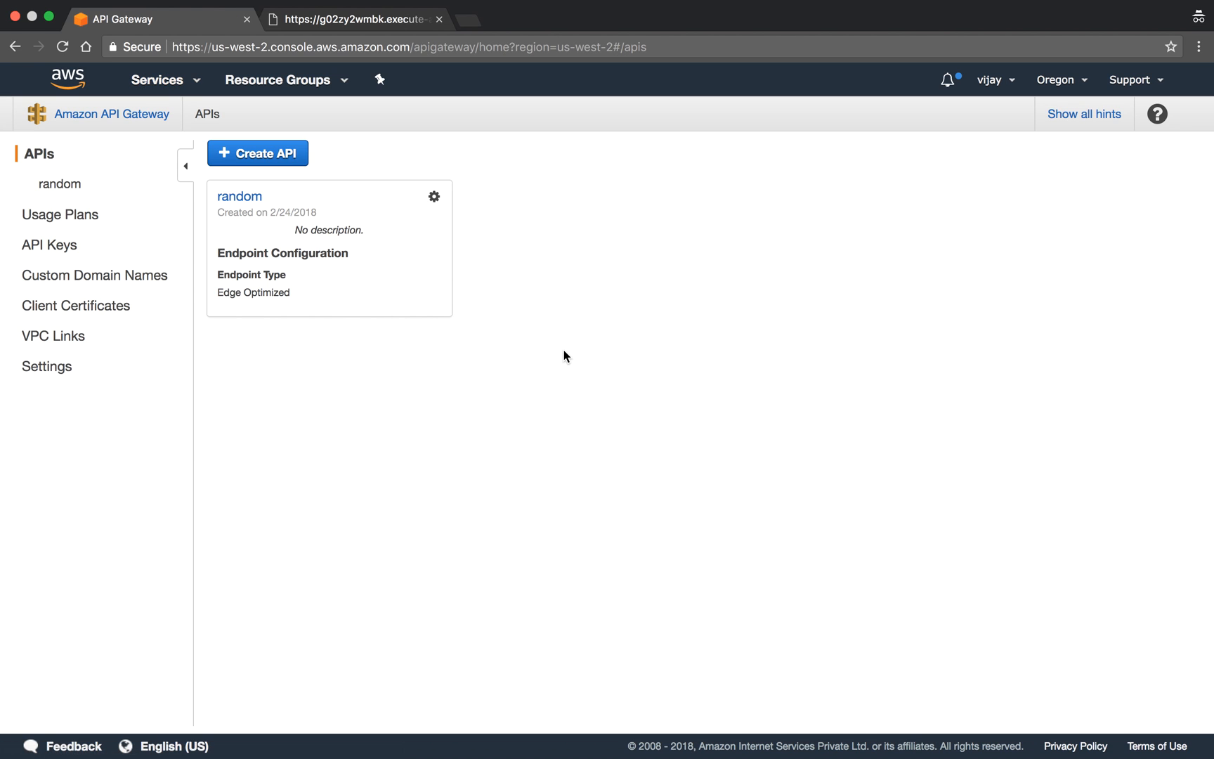
pyautogui.click(232, 197)
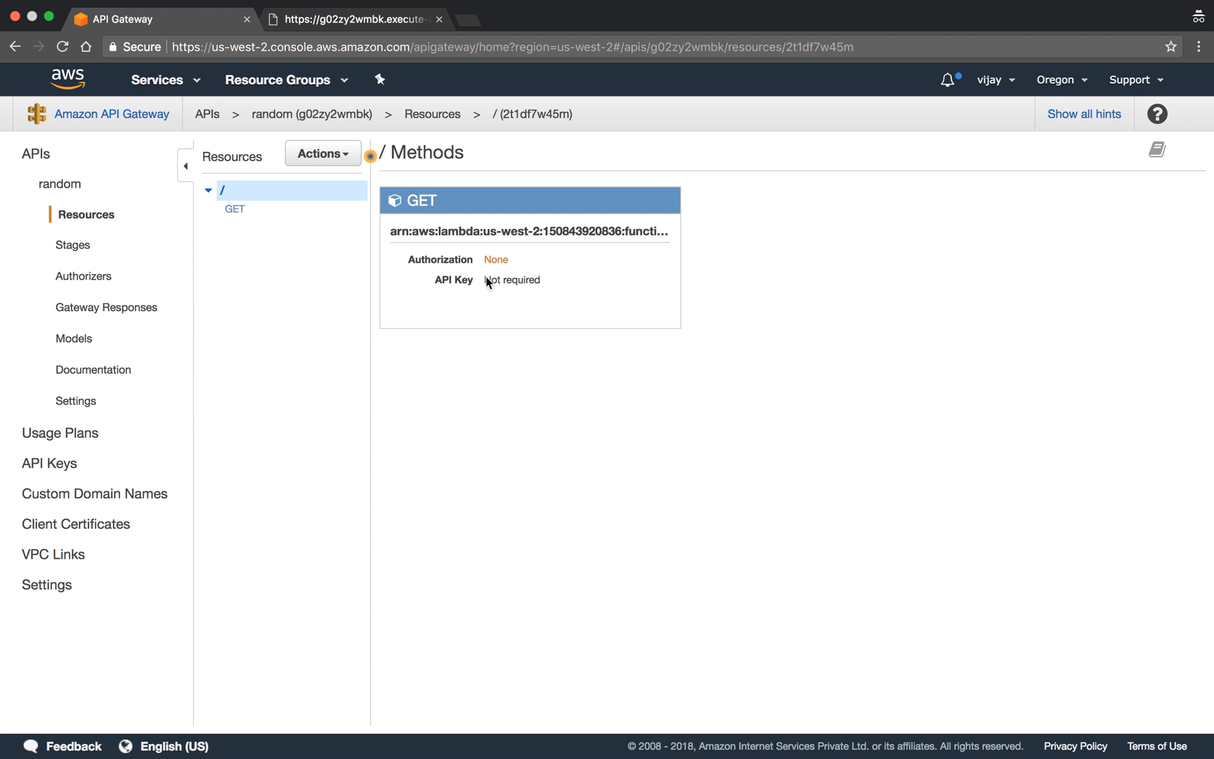
pyautogui.click(421, 202)
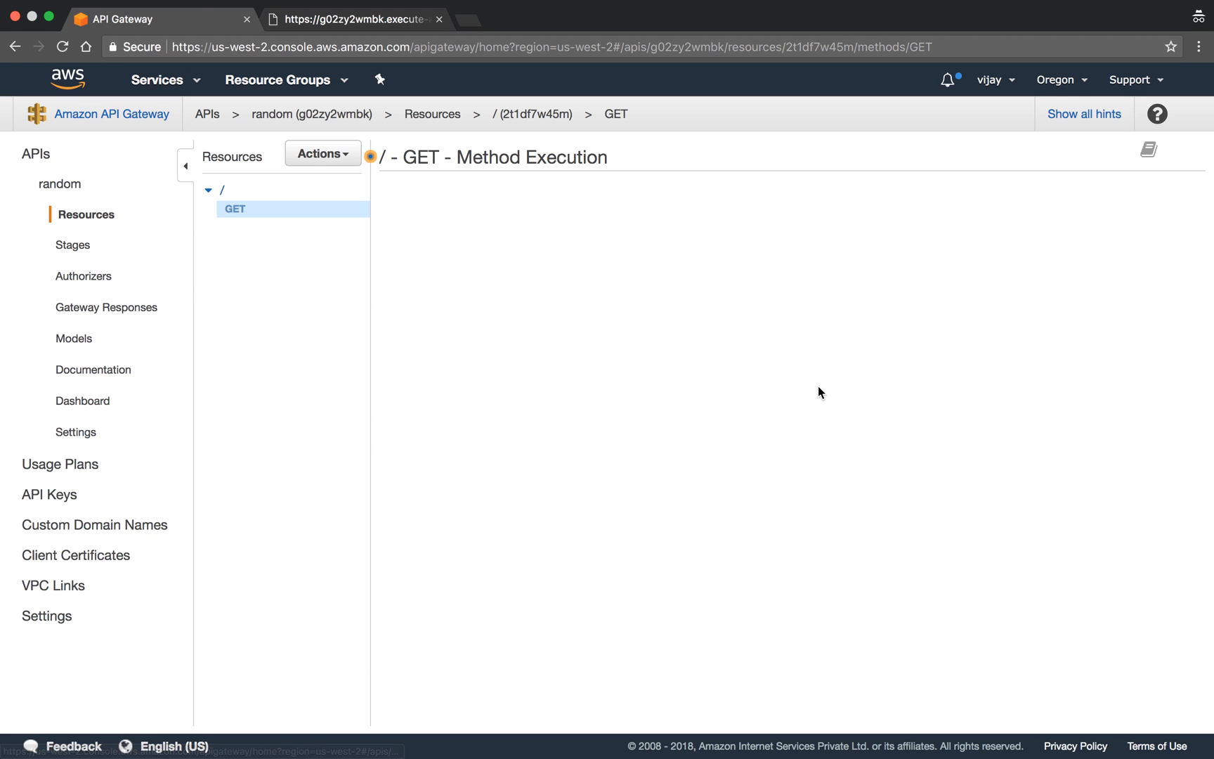
pyautogui.click(960, 203)
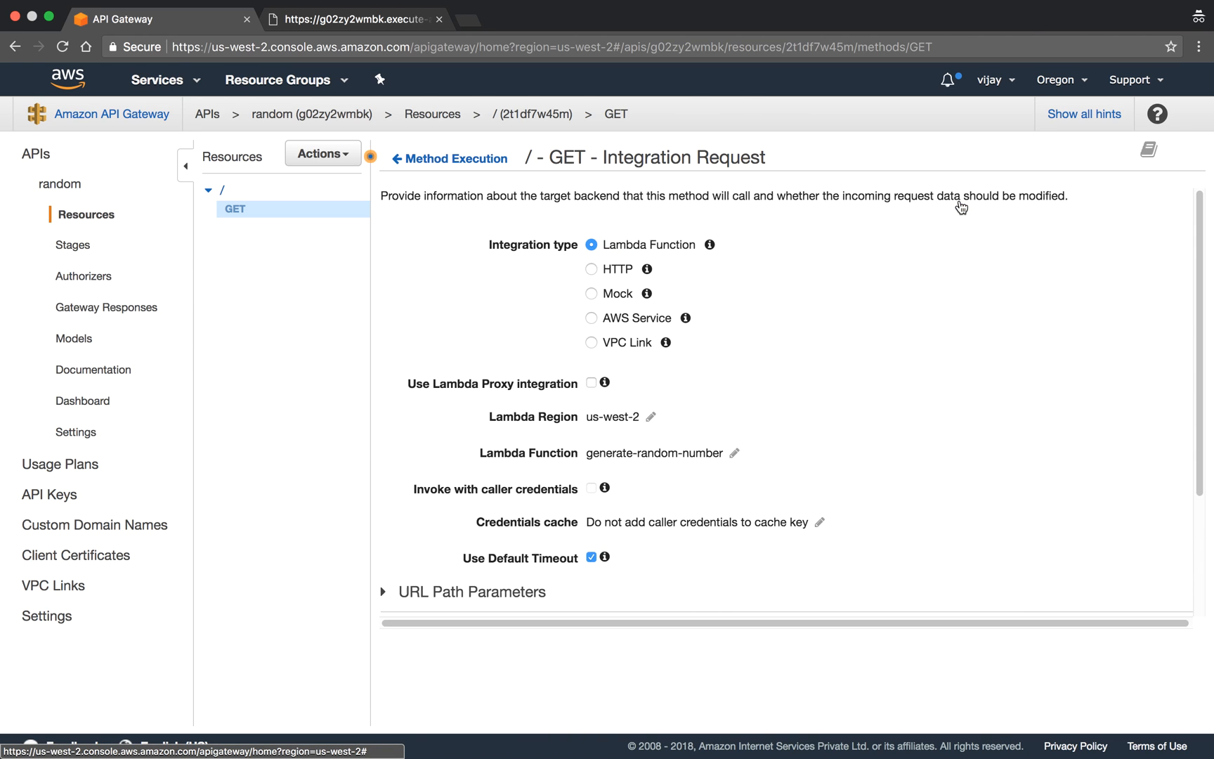
# - Expand the Body Mapping Templates of the GET integration request and open the application/json template
pyautogui.scroll(-2, 851, 342)
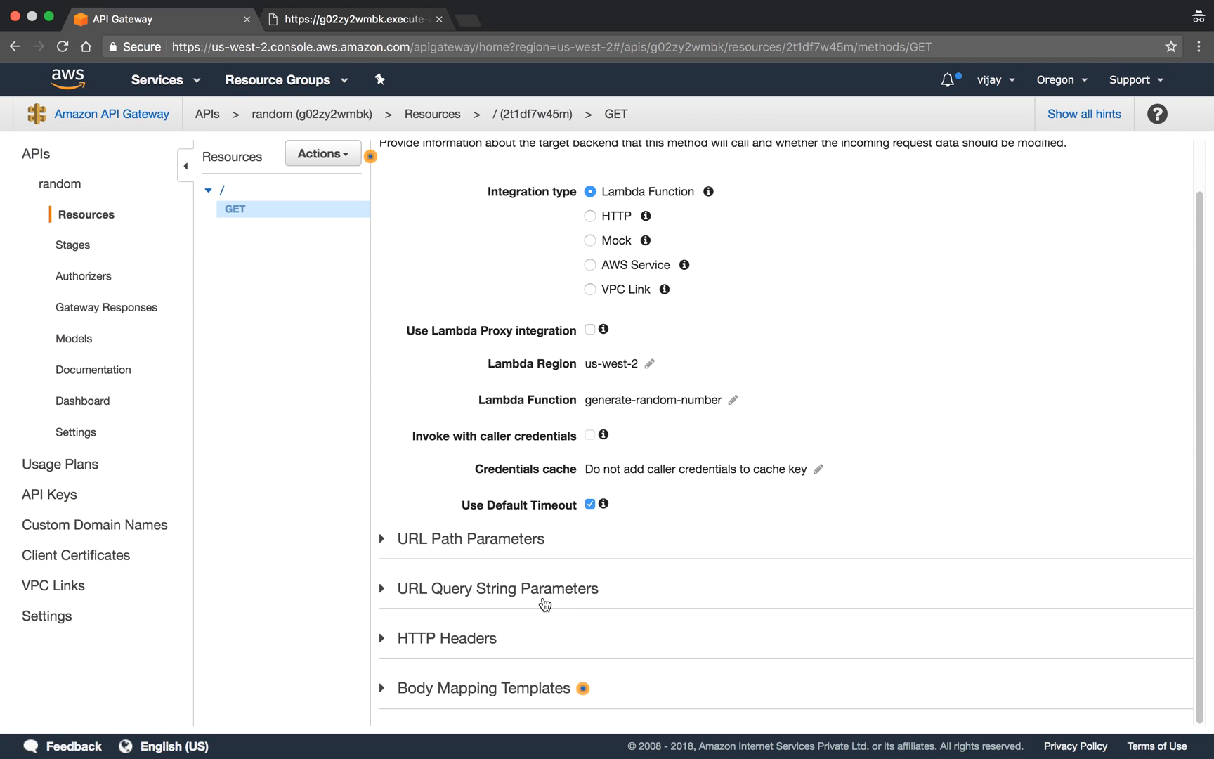
pyautogui.click(515, 689)
pyautogui.scroll(-5, 515, 689)
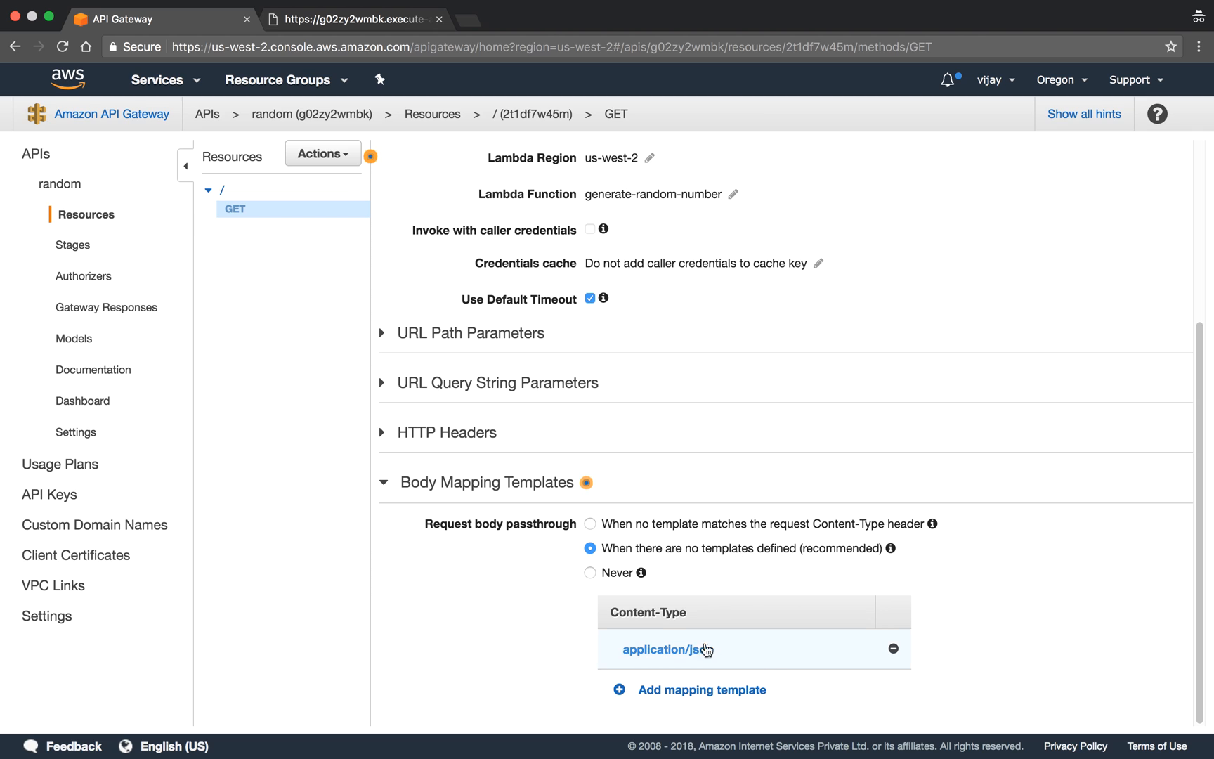
pyautogui.click(680, 654)
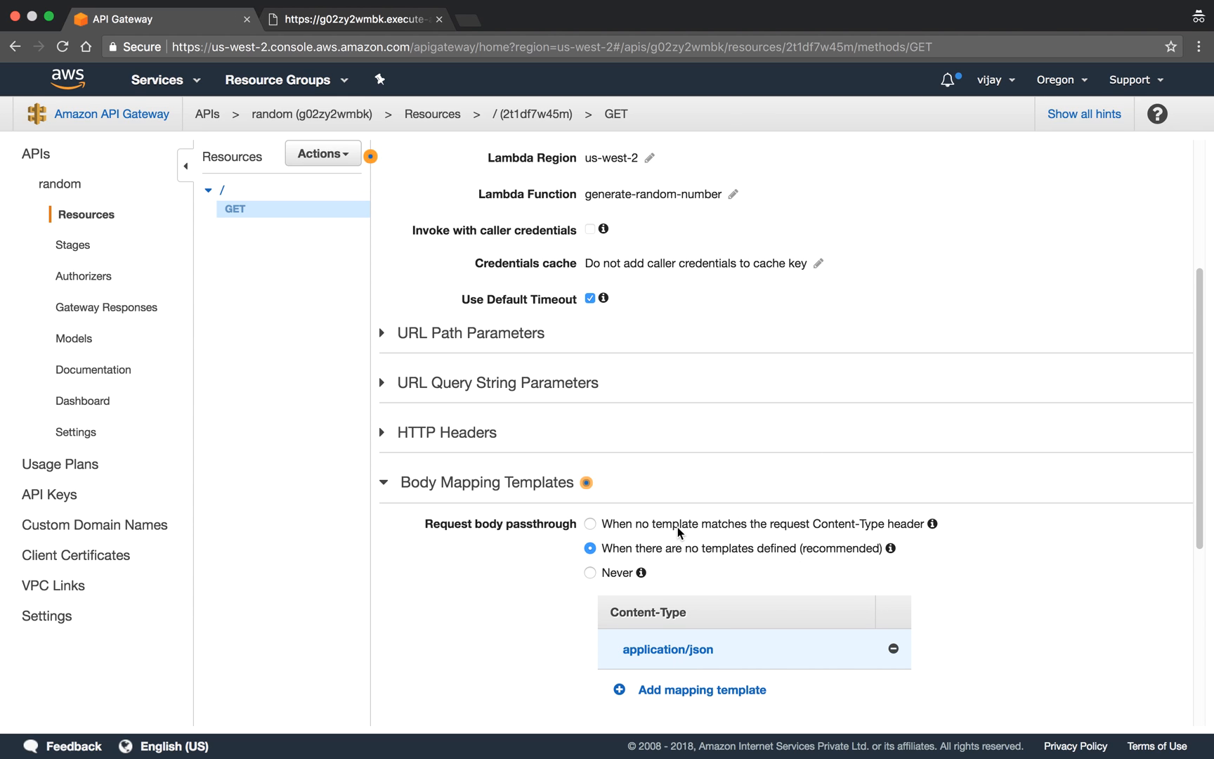
pyautogui.click(650, 649)
pyautogui.scroll(-1, 620, 505)
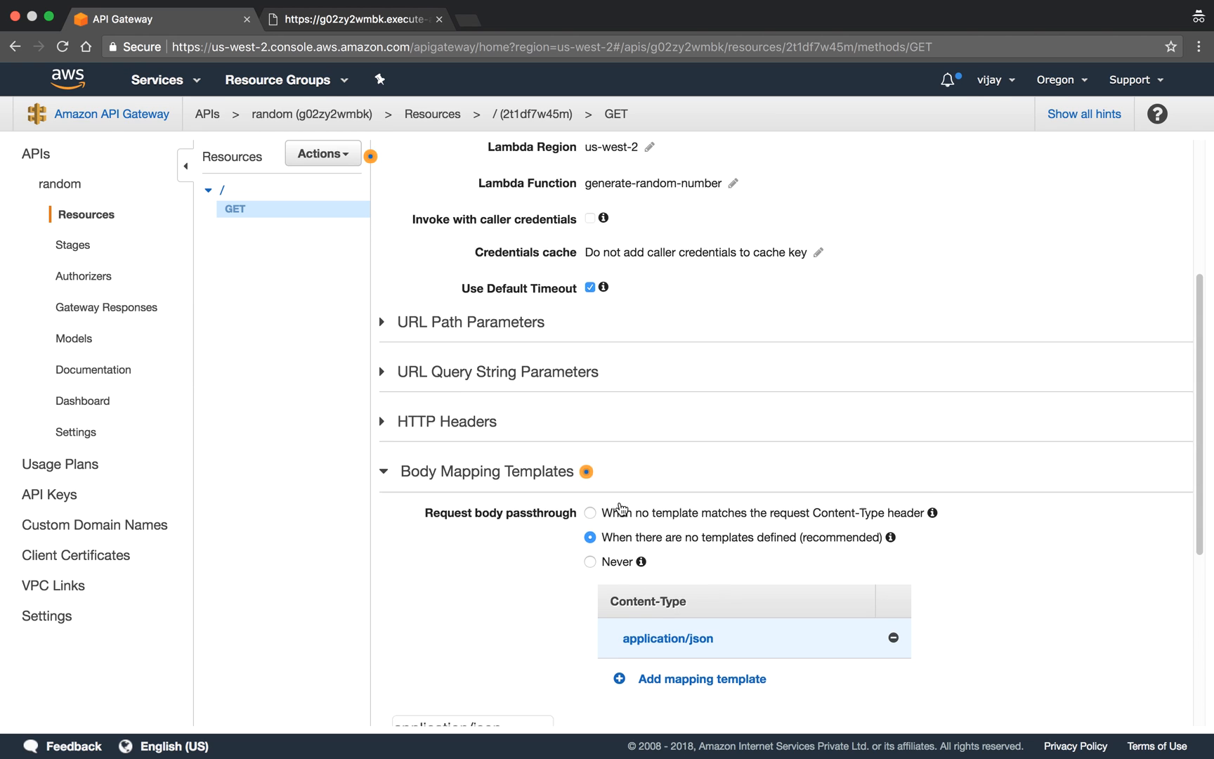
# - Remove the trailing comma after $input.params("max") in the application/json mapping template and save the template
pyautogui.scroll(-5, 620, 505)
pyautogui.moveTo(572, 553); pyautogui.dragTo(397, 388)
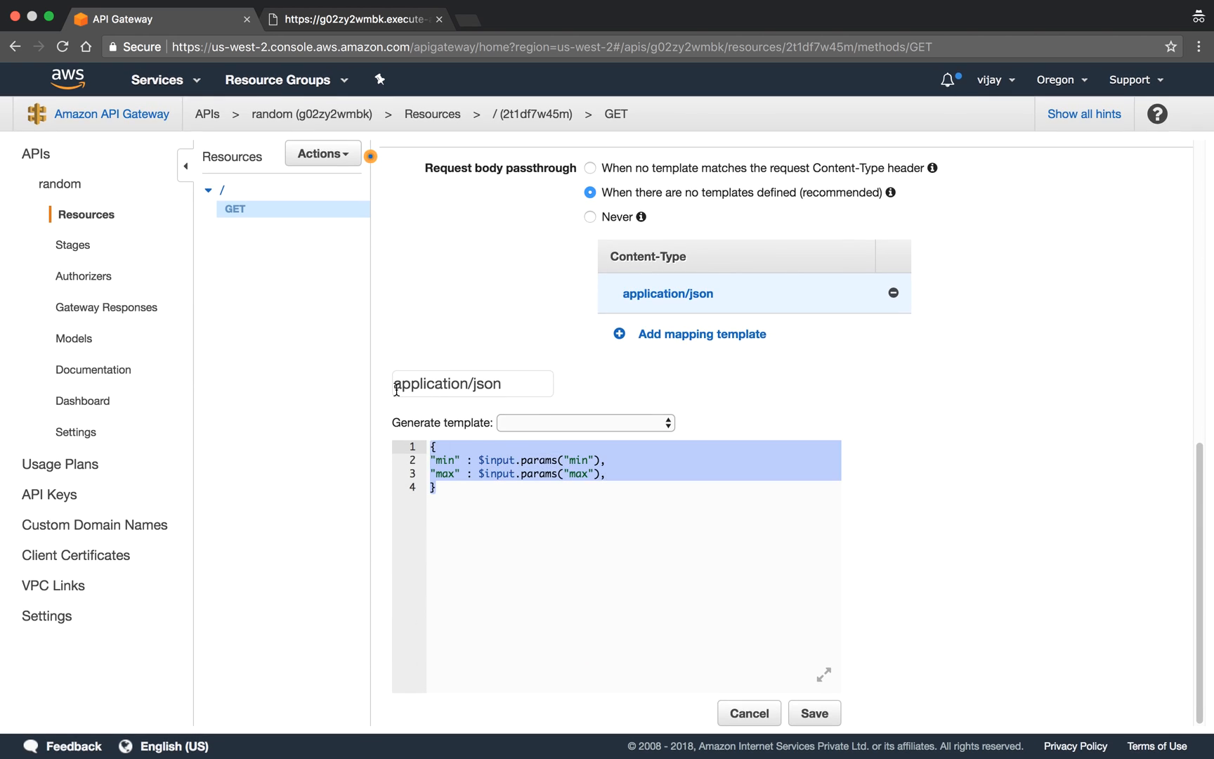
pyautogui.write('$input.params("min"),')
pyautogui.press('super+z')
pyautogui.click(573, 596)
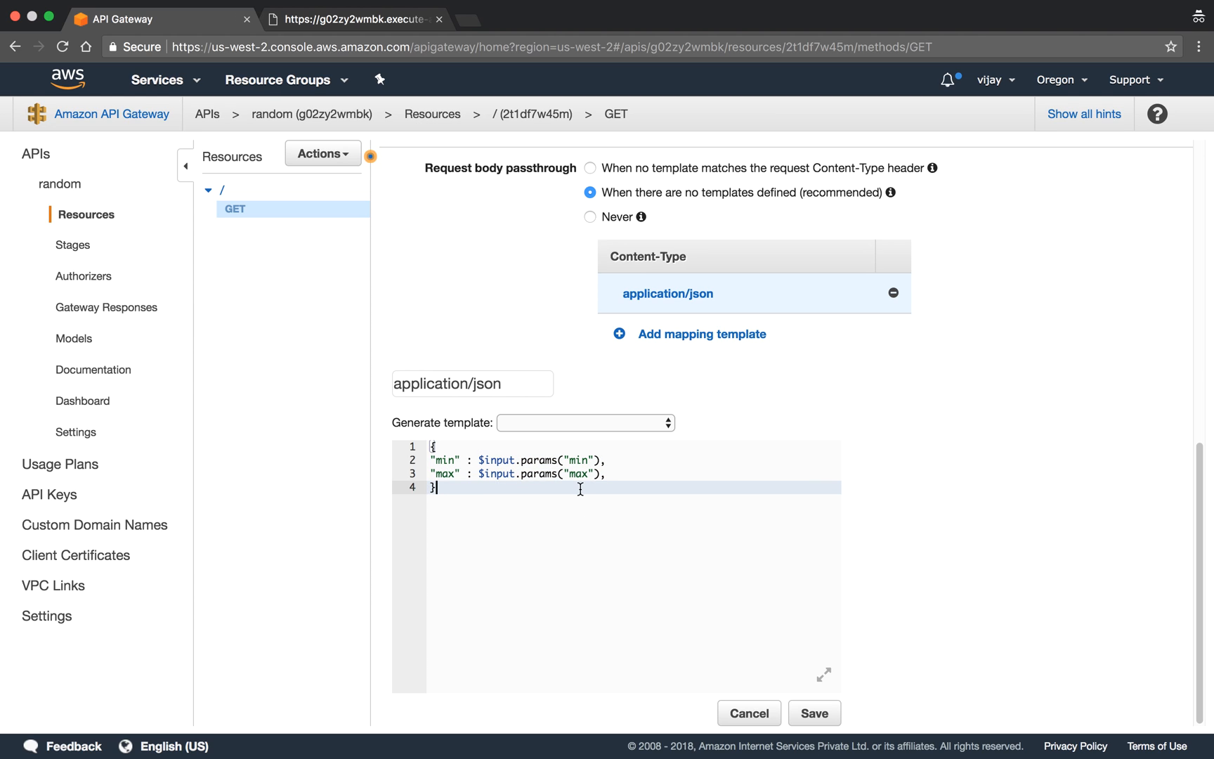
pyautogui.click(613, 475)
pyautogui.press('BackSpace')
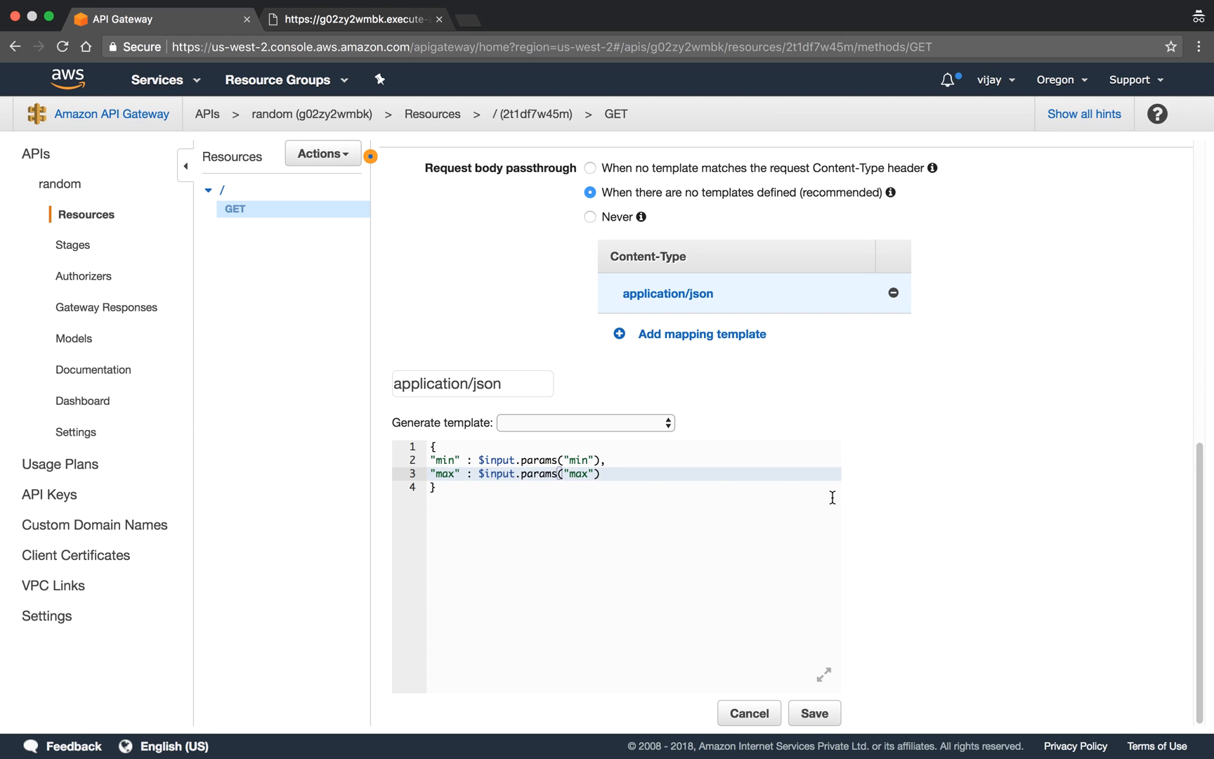
pyautogui.click(828, 723)
# - Deploy the random API to the QA stage
pyautogui.click(323, 153)
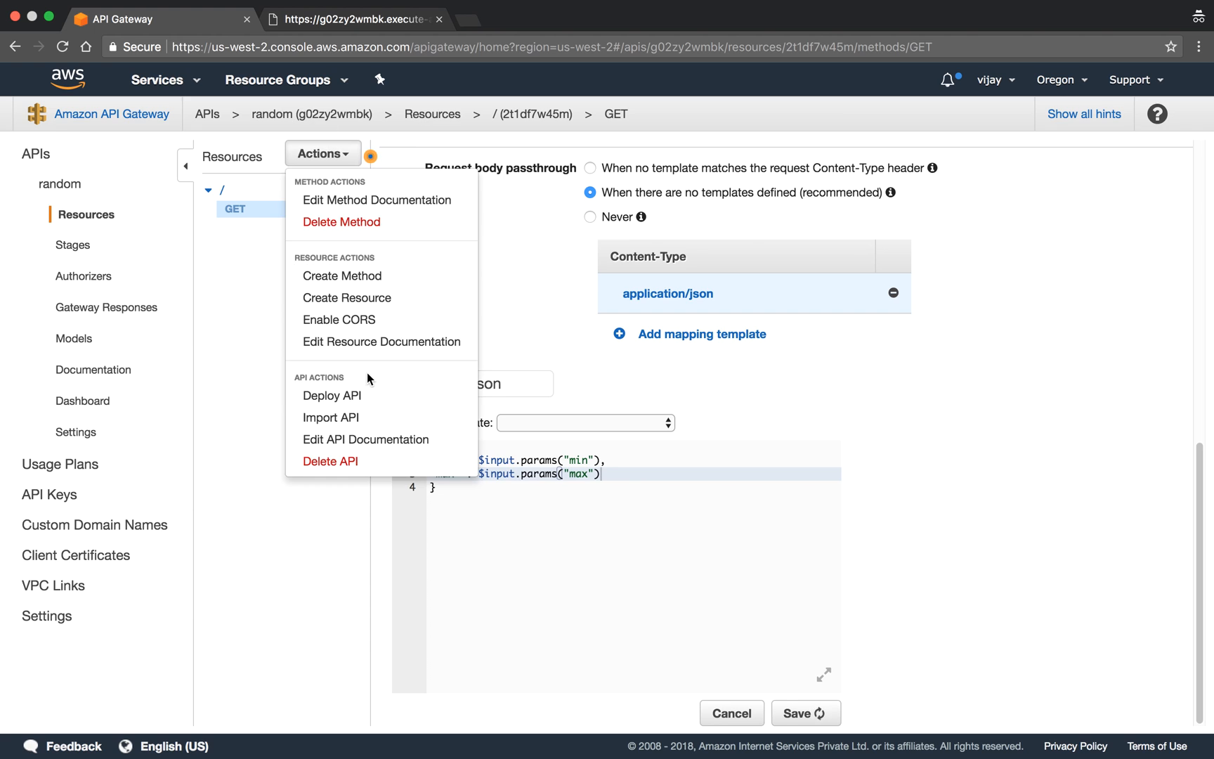
pyautogui.click(351, 393)
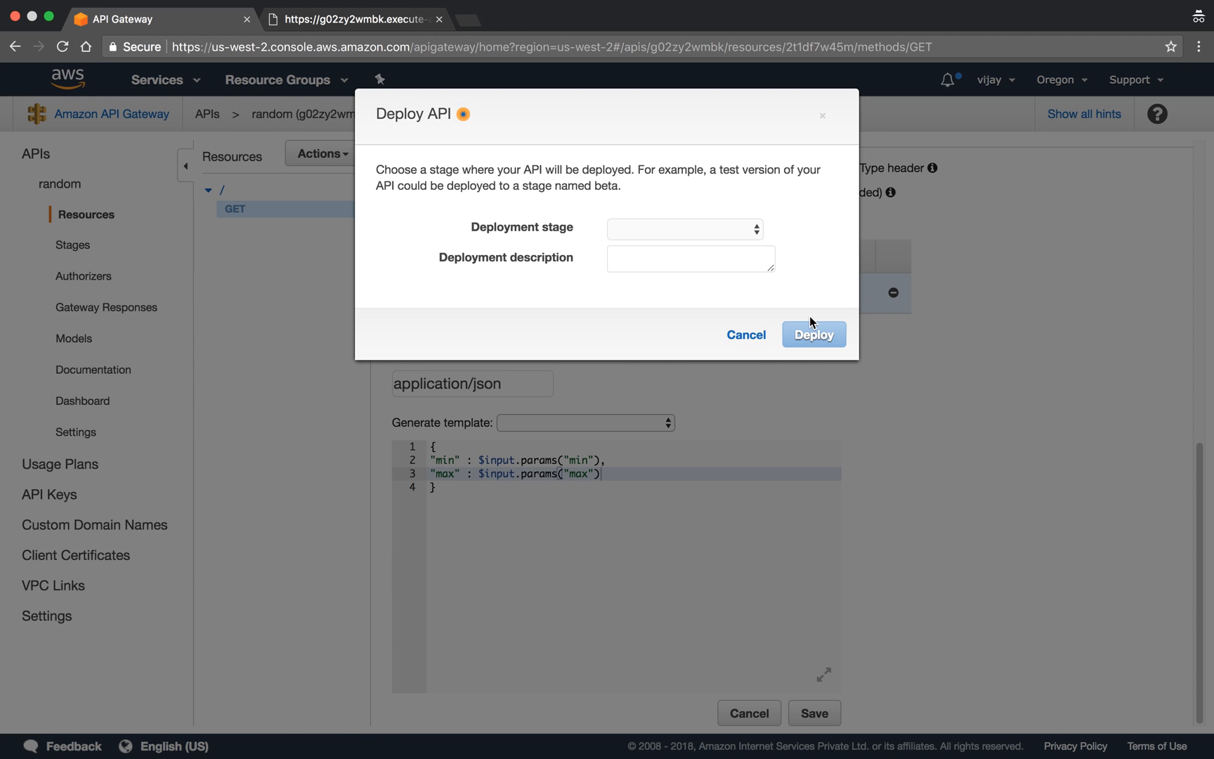
pyautogui.click(682, 226)
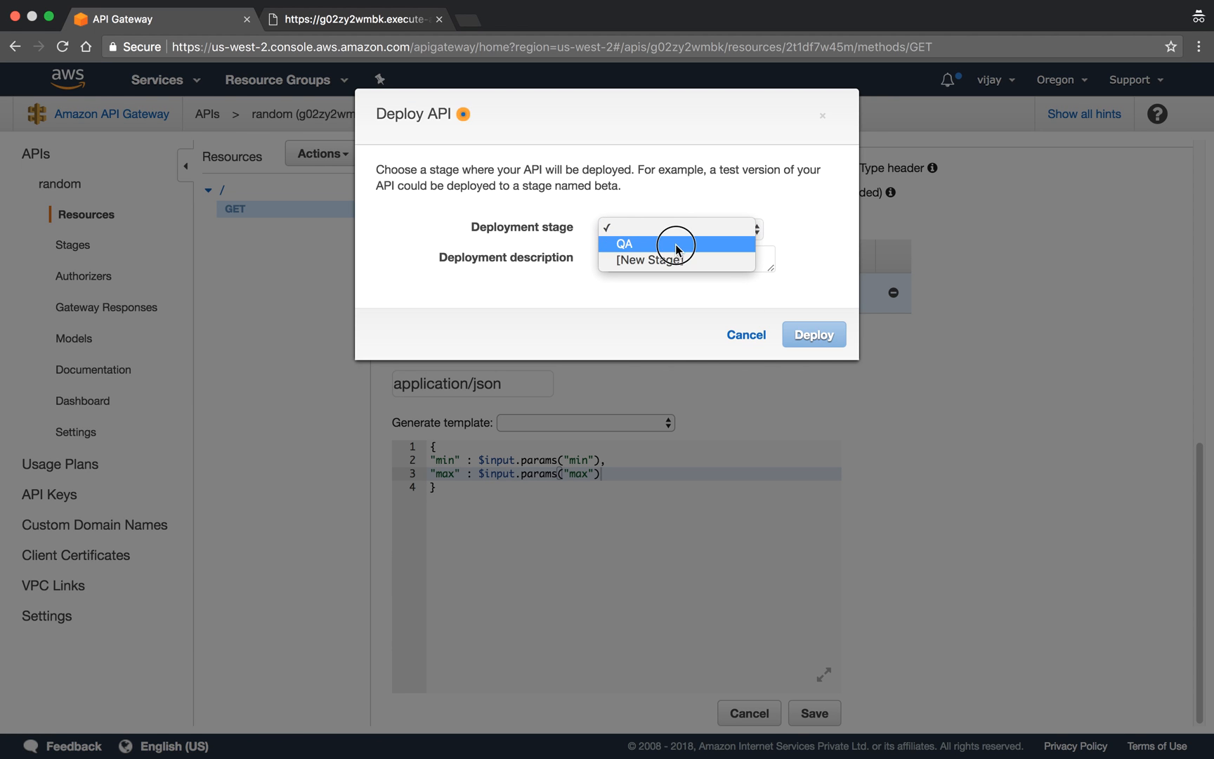
pyautogui.click(676, 244)
pyautogui.click(815, 337)
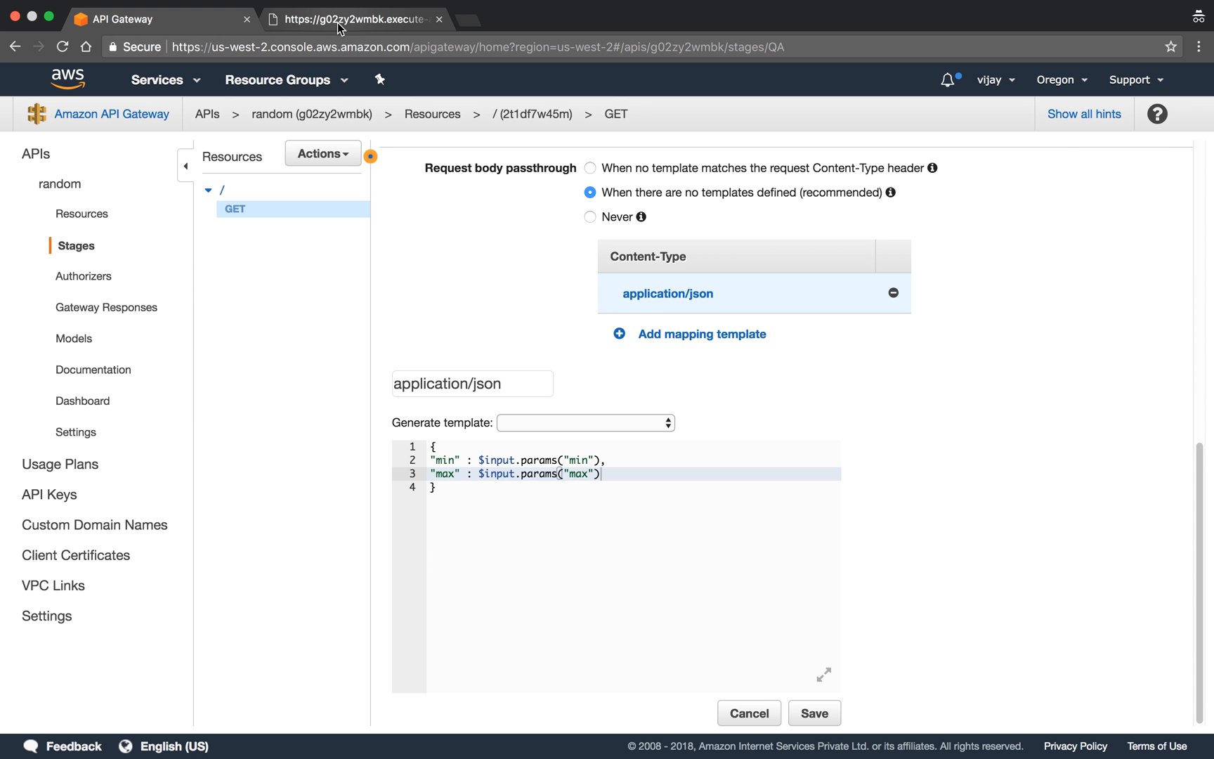
# - Switch to the QA endpoint page, reload it with min=1 and max=5, and examine the returned message
pyautogui.click(338, 22)
pyautogui.click(338, 46)
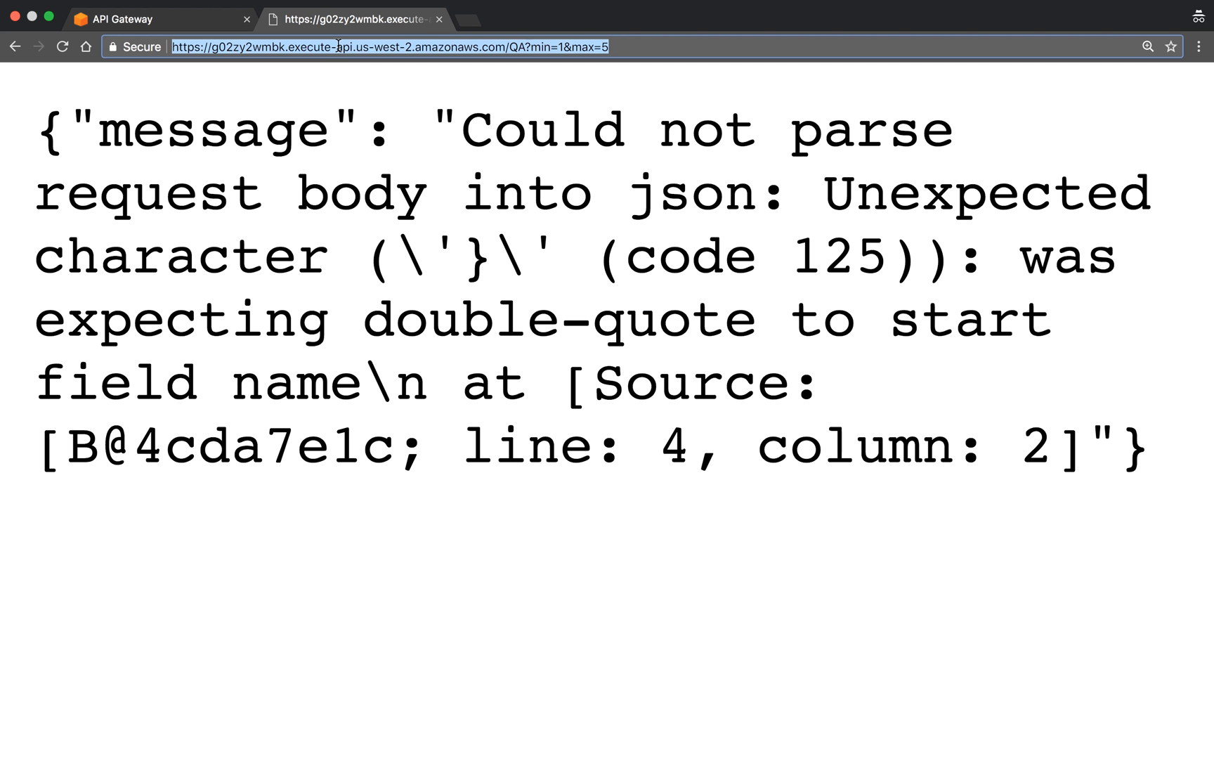
pyautogui.press('Return')
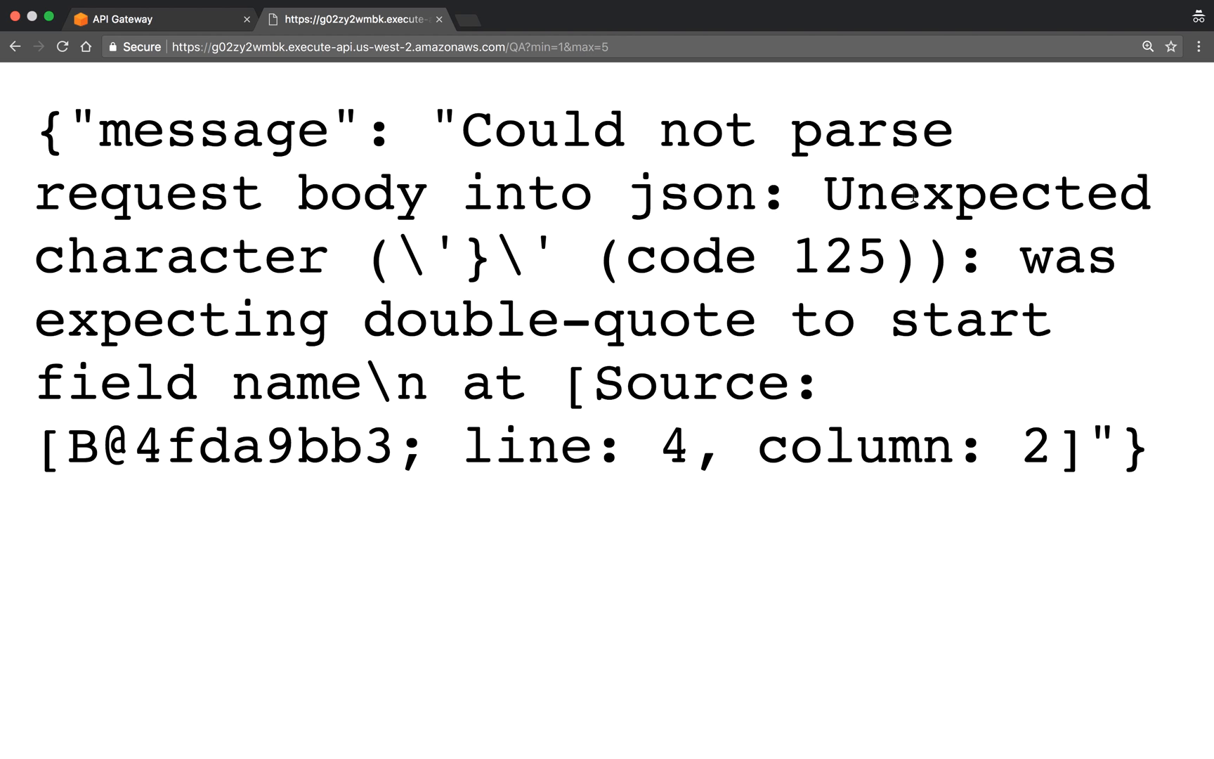
pyautogui.moveTo(387, 251); pyautogui.dragTo(450, 249)
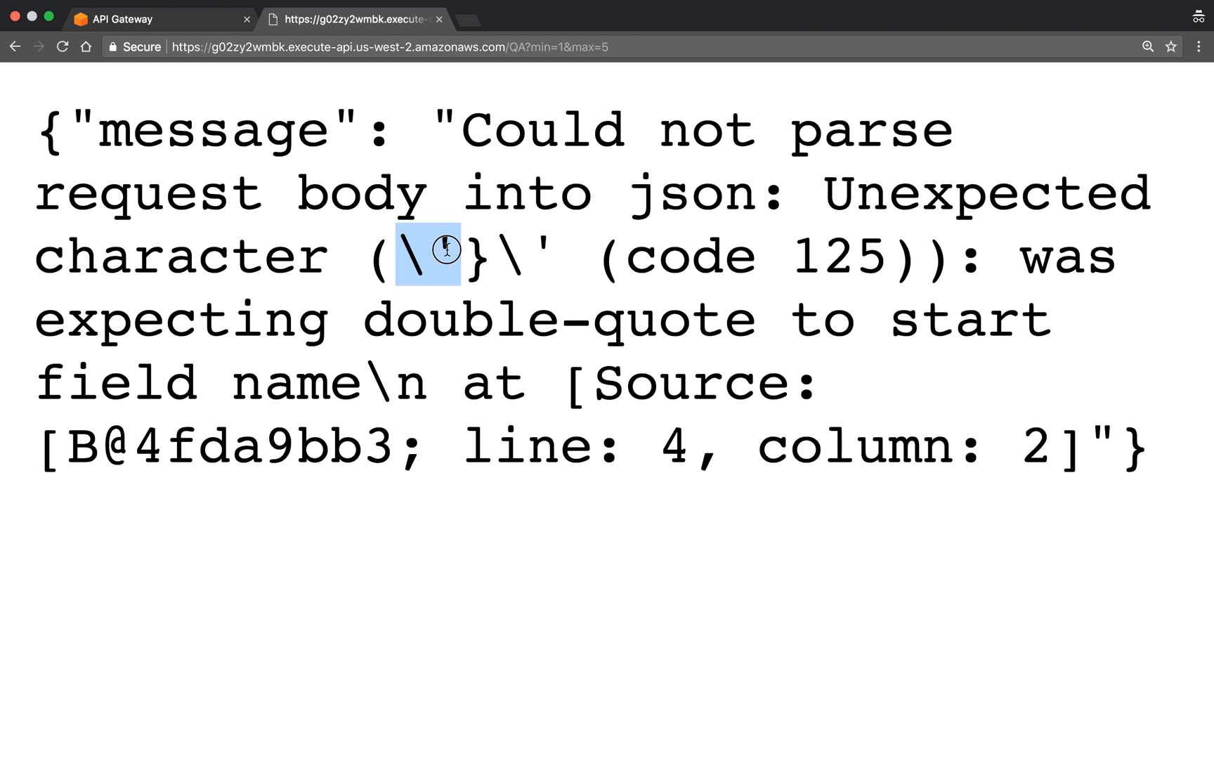
pyautogui.click(447, 249)
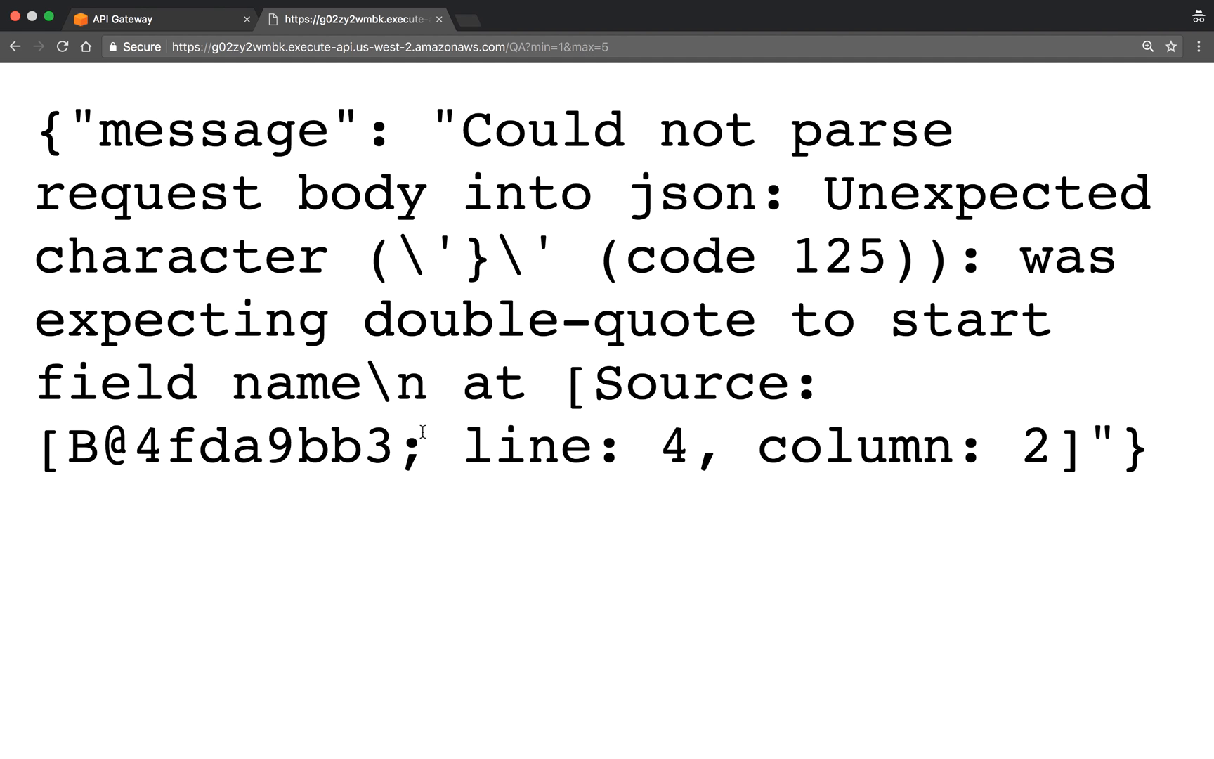
# - Return to the API Gateway console and look over the QA stage's settings
pyautogui.click(150, 19)
pyautogui.scroll(-3, 603, 388)
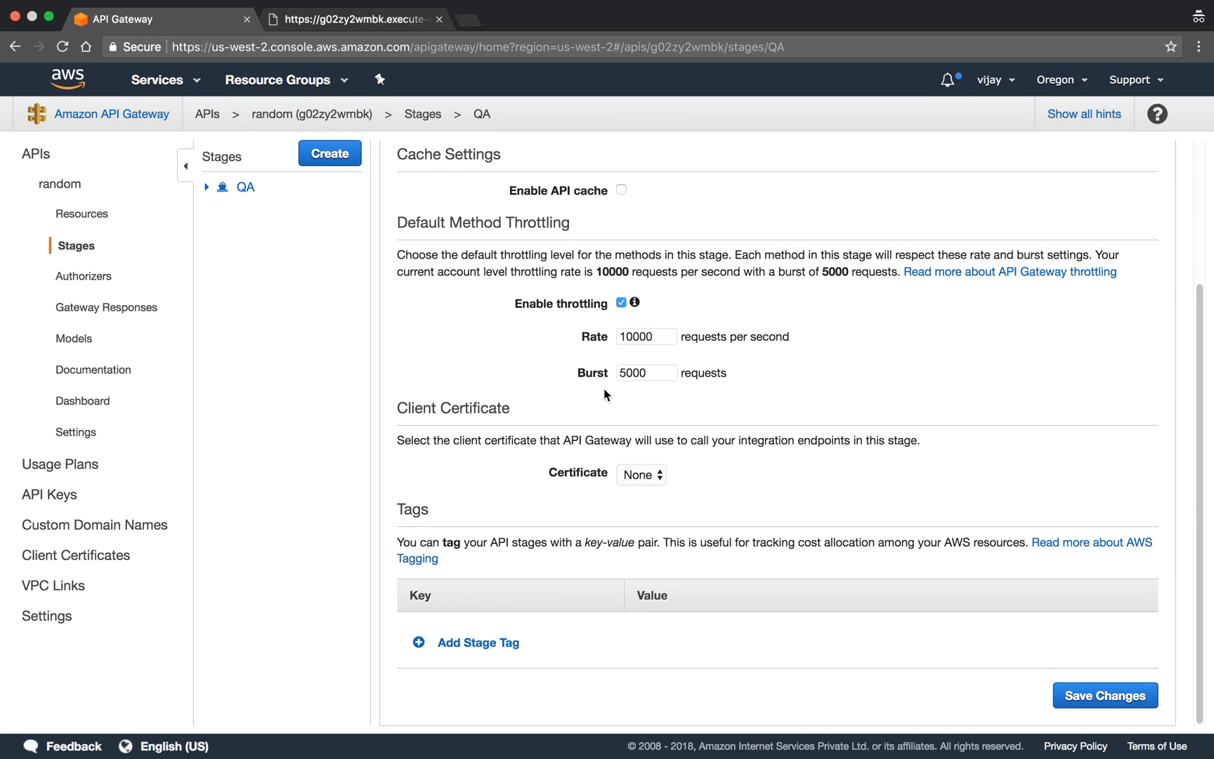
pyautogui.scroll(3, 481, 529)
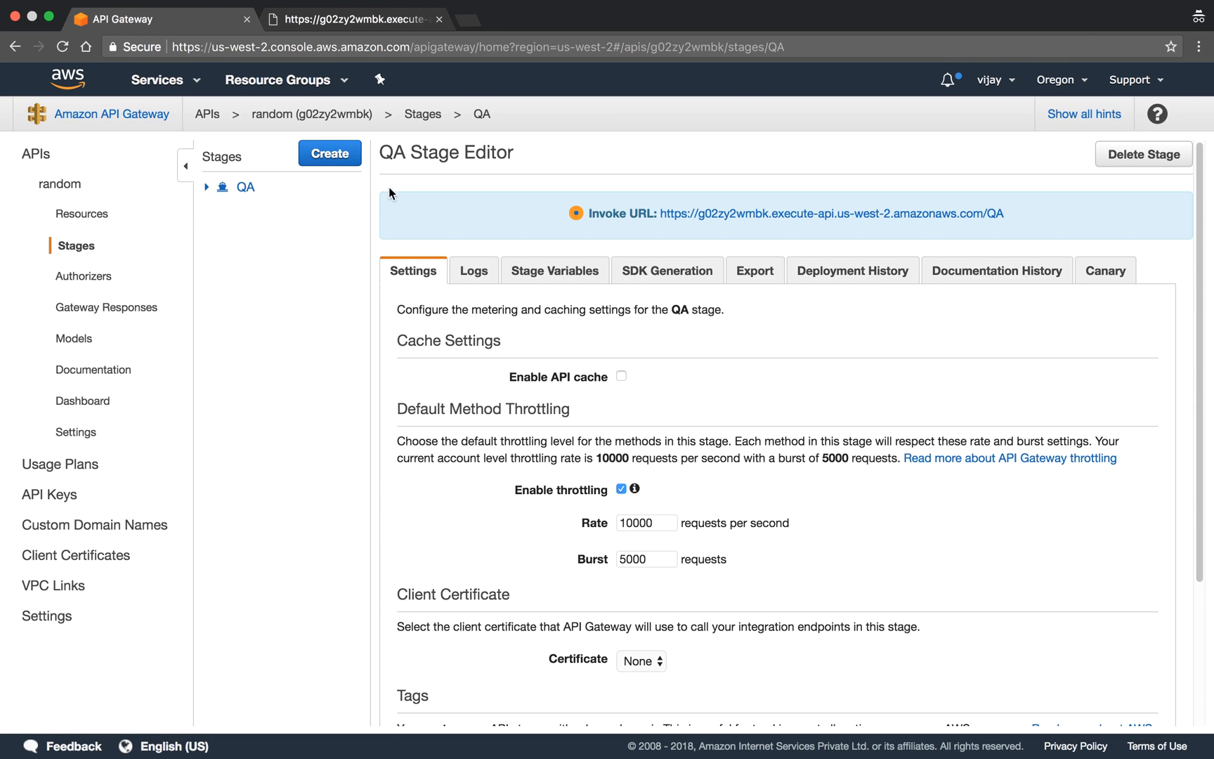
pyautogui.click(245, 187)
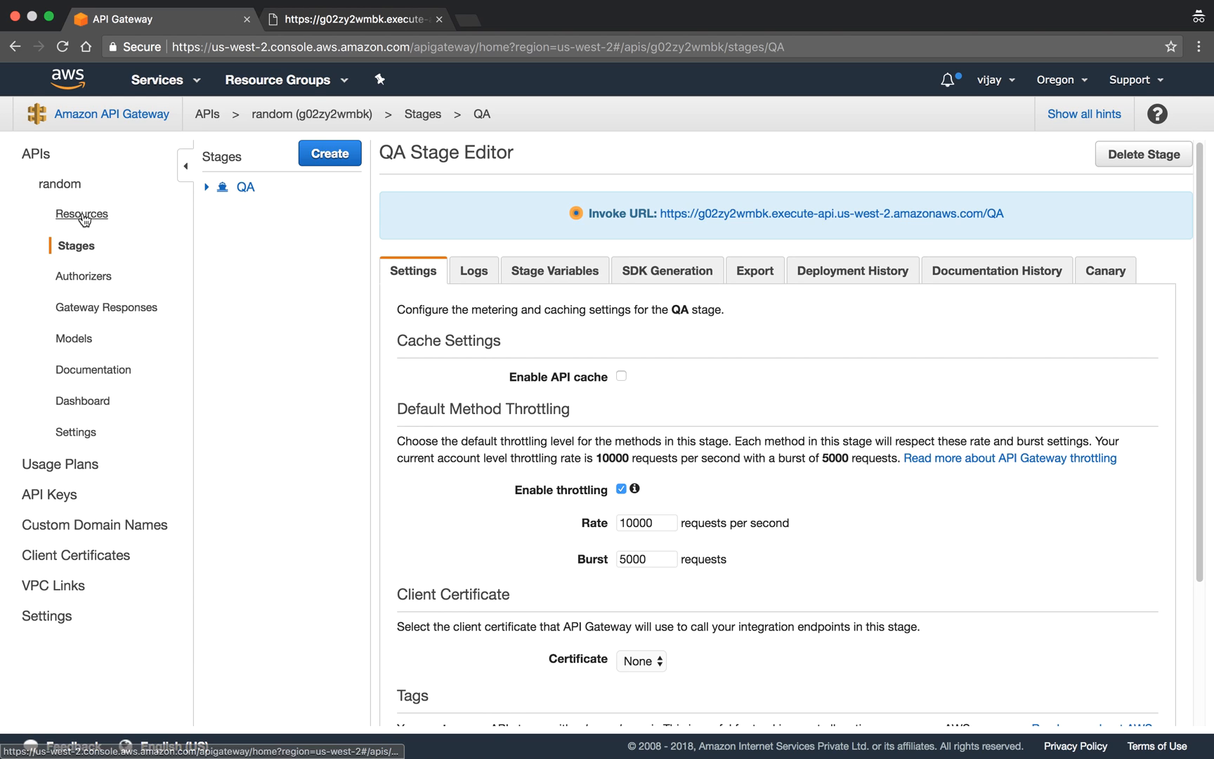
# - Reopen the application/json body mapping template in the Integration Request of the root resource's GET method
pyautogui.click(78, 214)
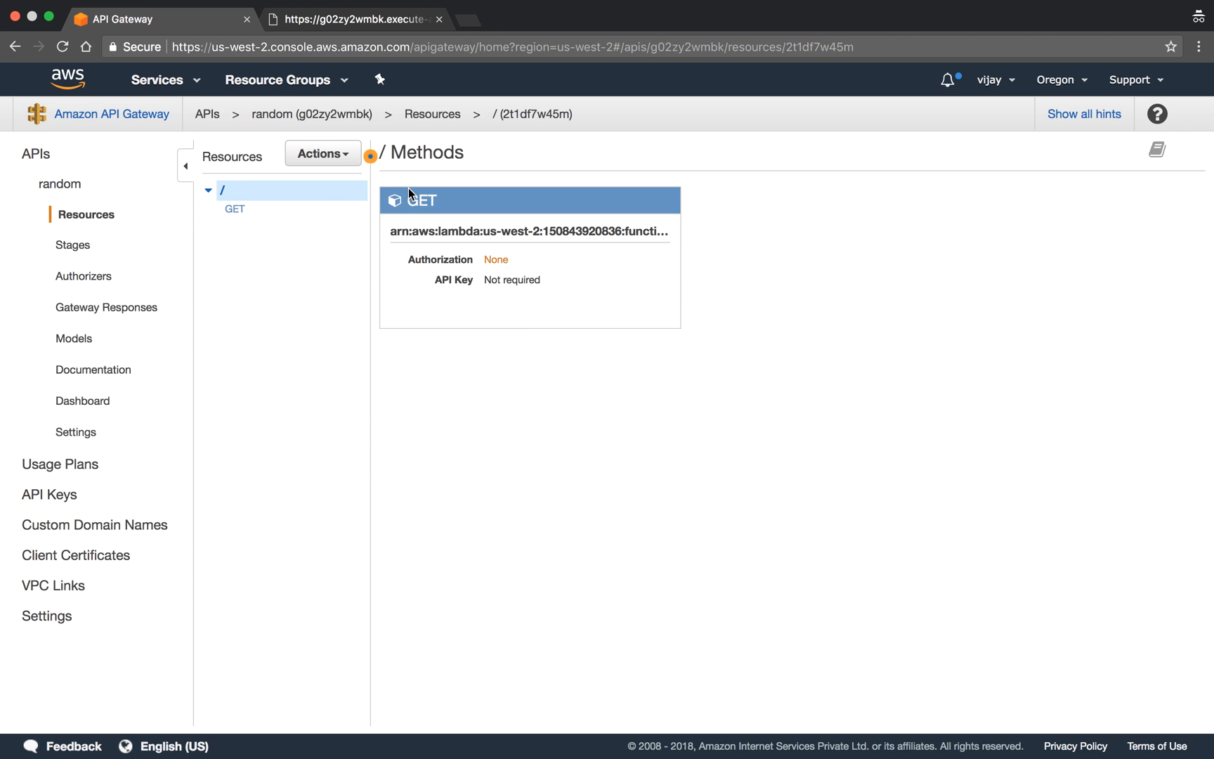
pyautogui.click(409, 196)
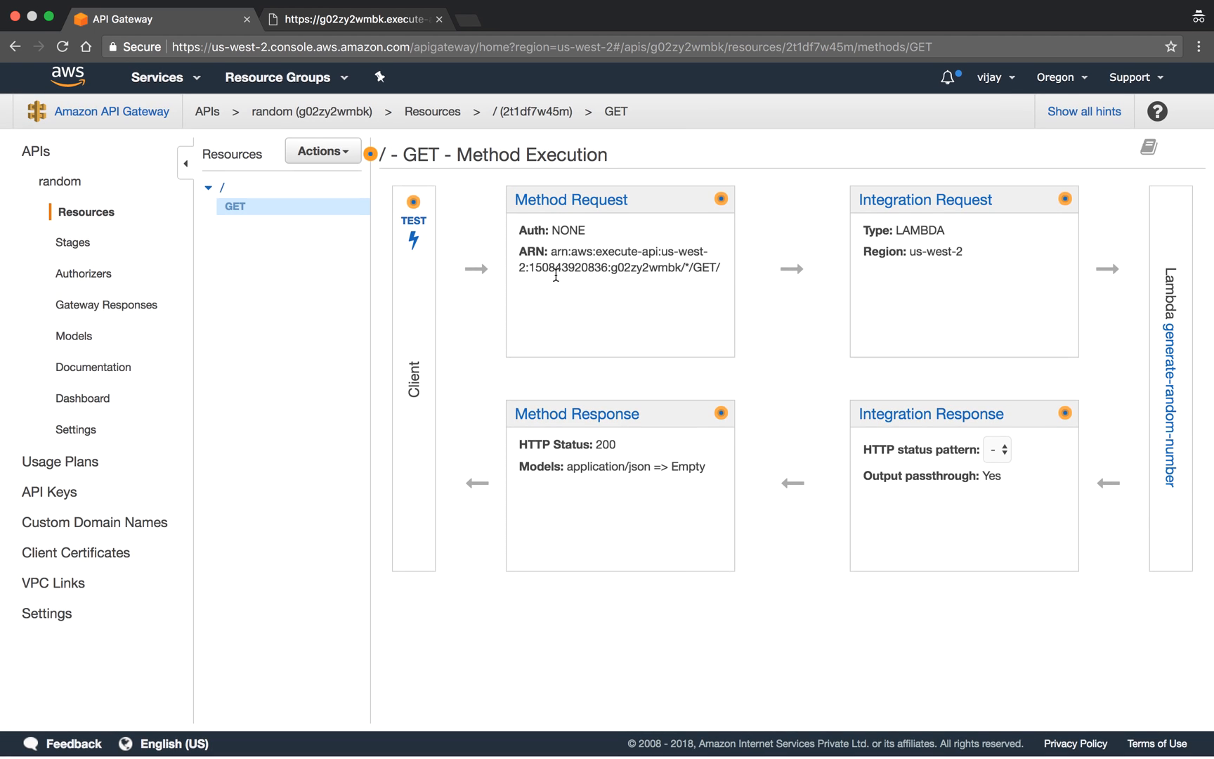
pyautogui.click(914, 205)
pyautogui.scroll(-1, 894, 307)
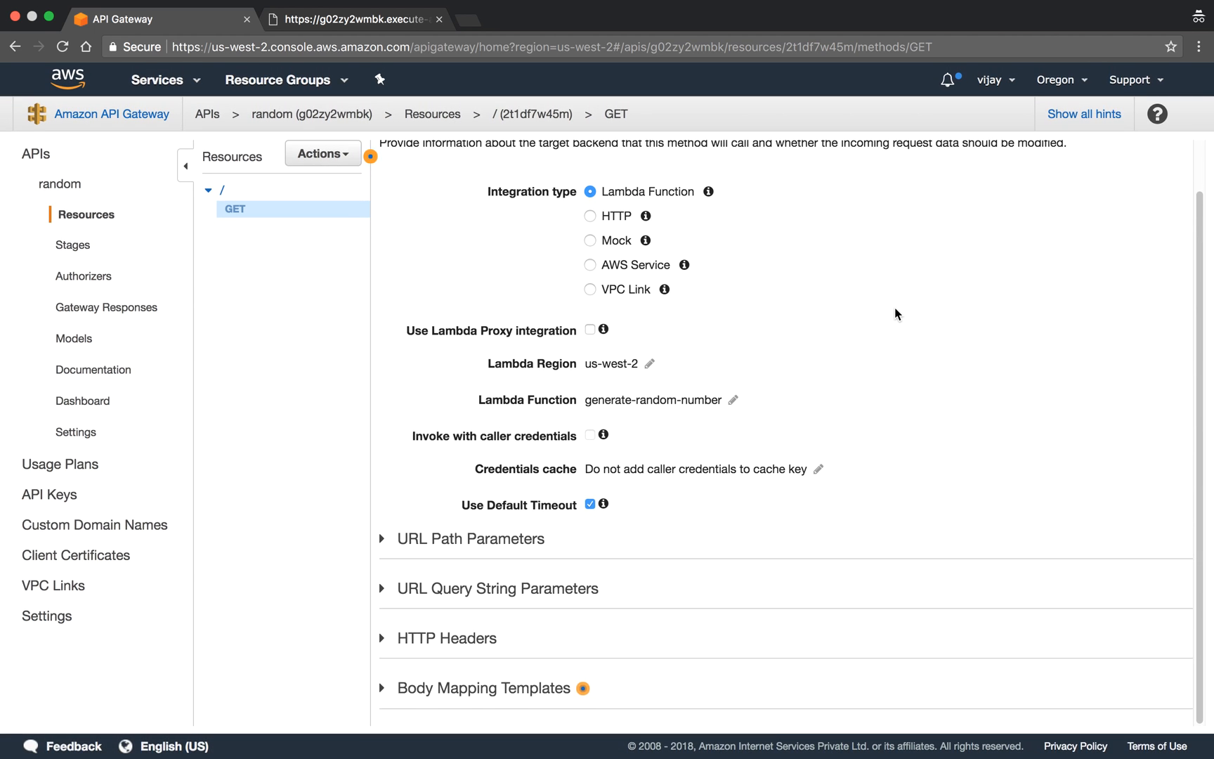
pyautogui.click(461, 688)
pyautogui.scroll(-3, 568, 531)
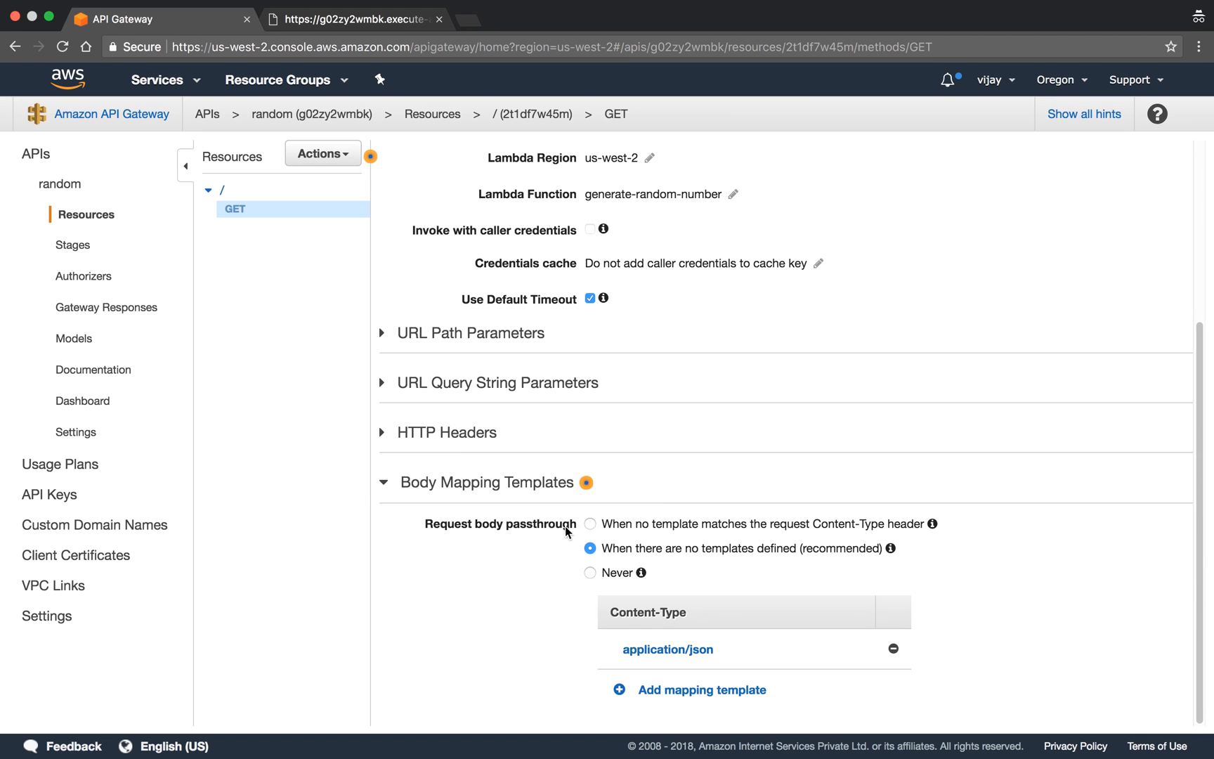
pyautogui.click(647, 658)
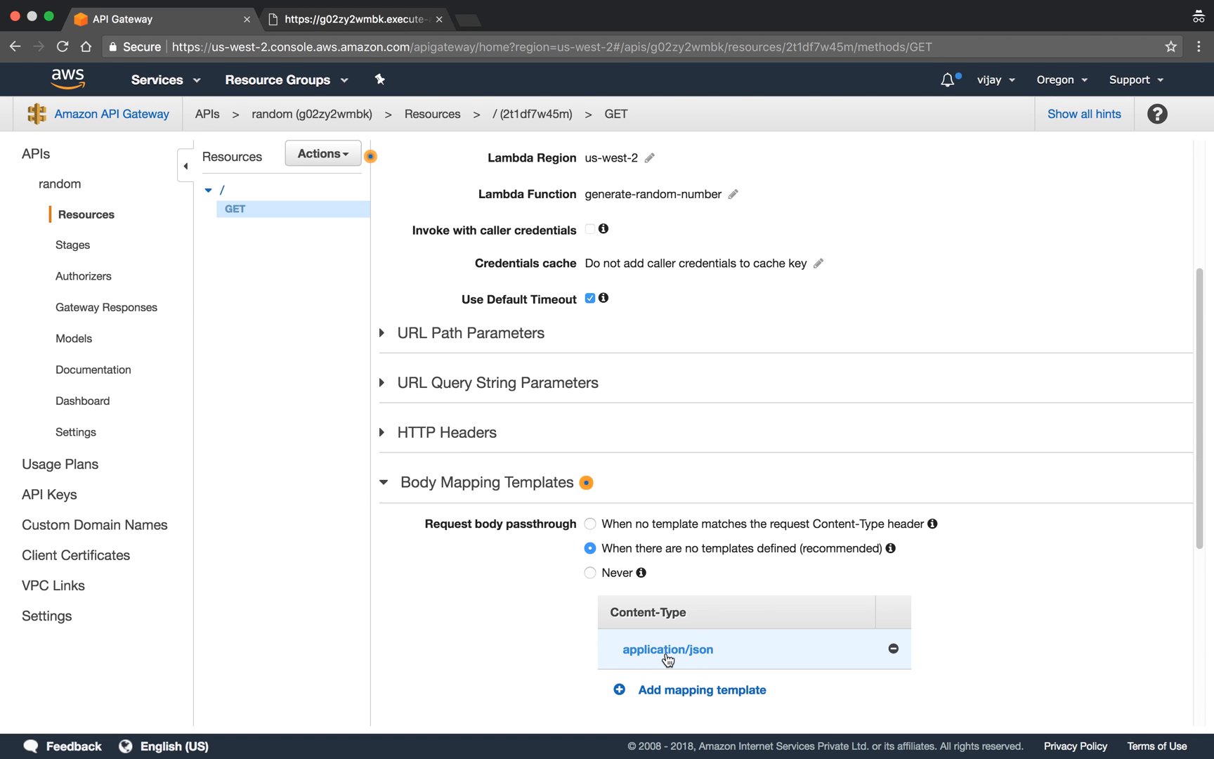
pyautogui.scroll(-5, 669, 654)
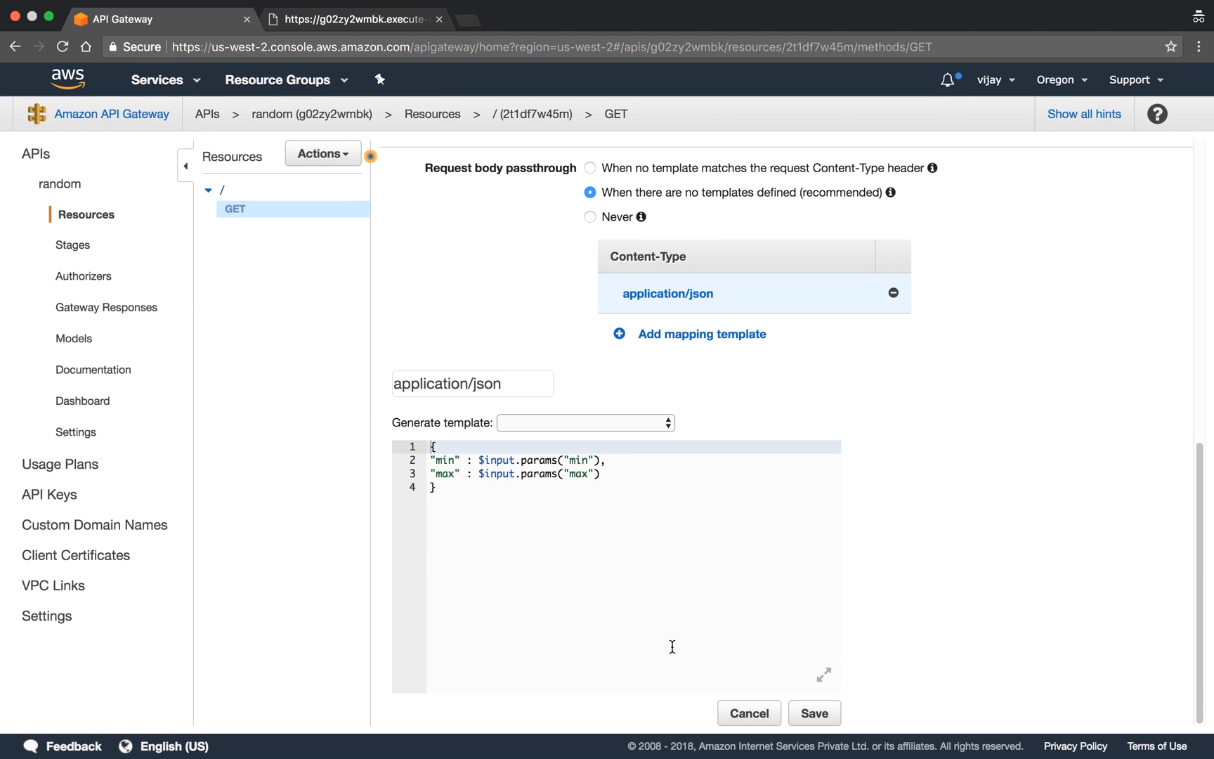
# - Change the quotes around min and max inside both $input.params() calls to single quotes and save the mapping template
pyautogui.click(473, 504)
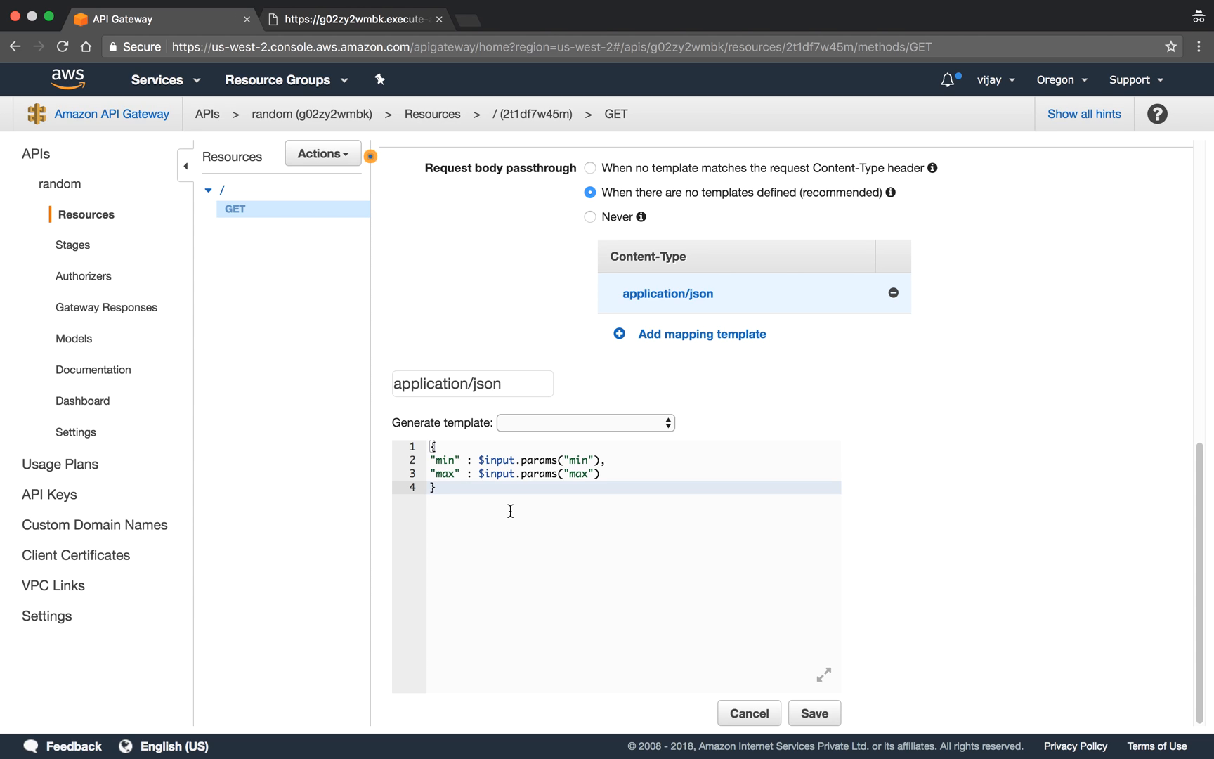
pyautogui.click(595, 474)
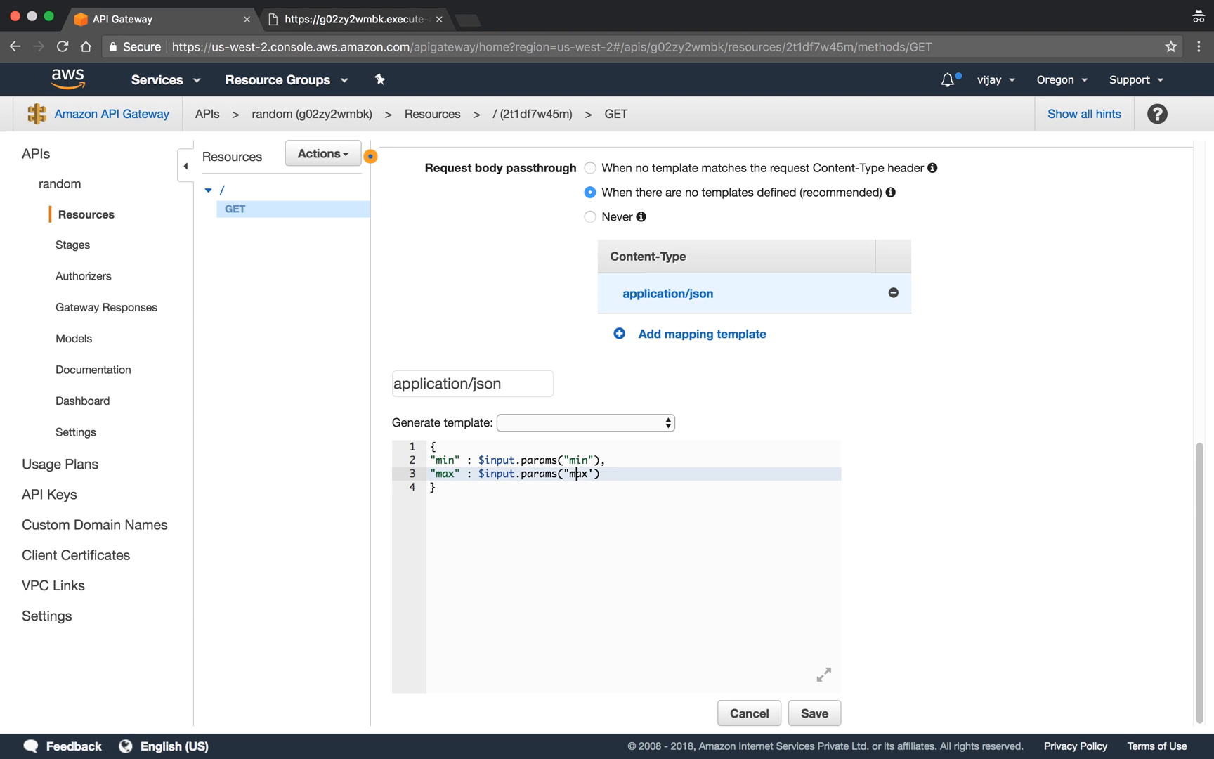
pyautogui.press('BackSpace')
pyautogui.write("'")
pyautogui.press('Up')
pyautogui.press('BackSpace')
pyautogui.write("'")
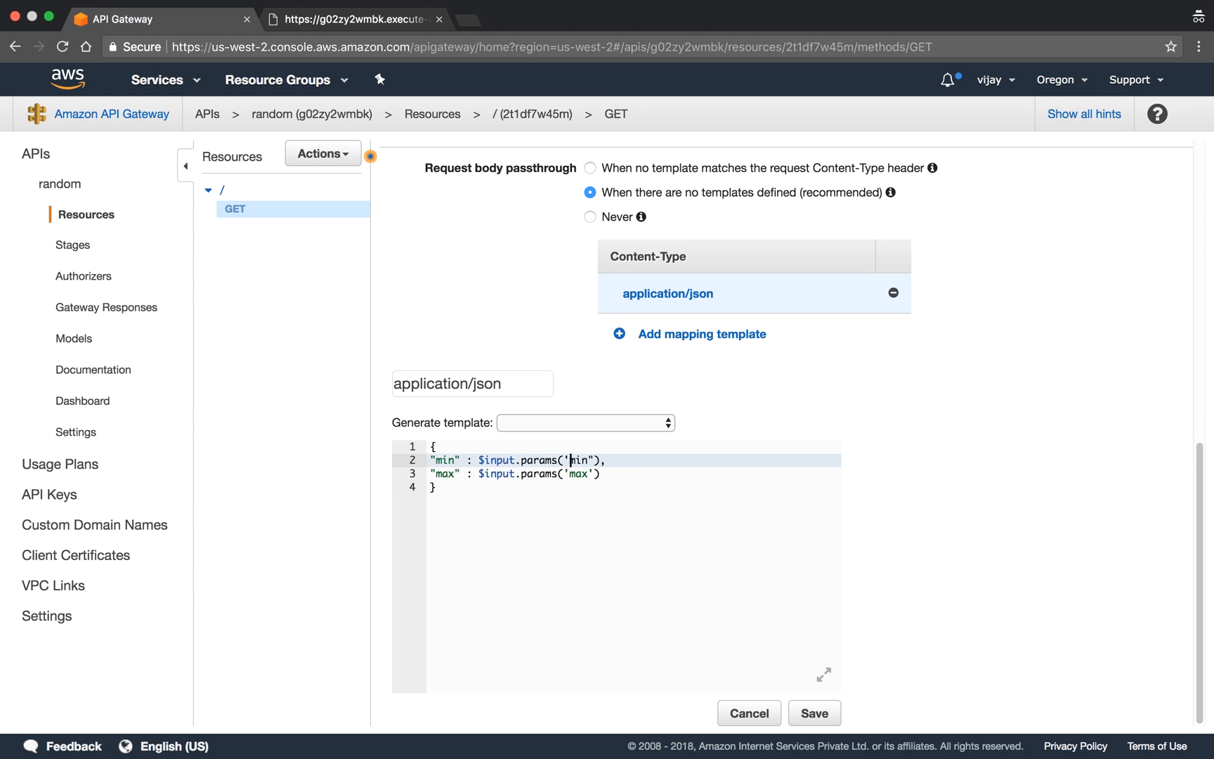
pyautogui.press('BackSpace')
pyautogui.press('Down')
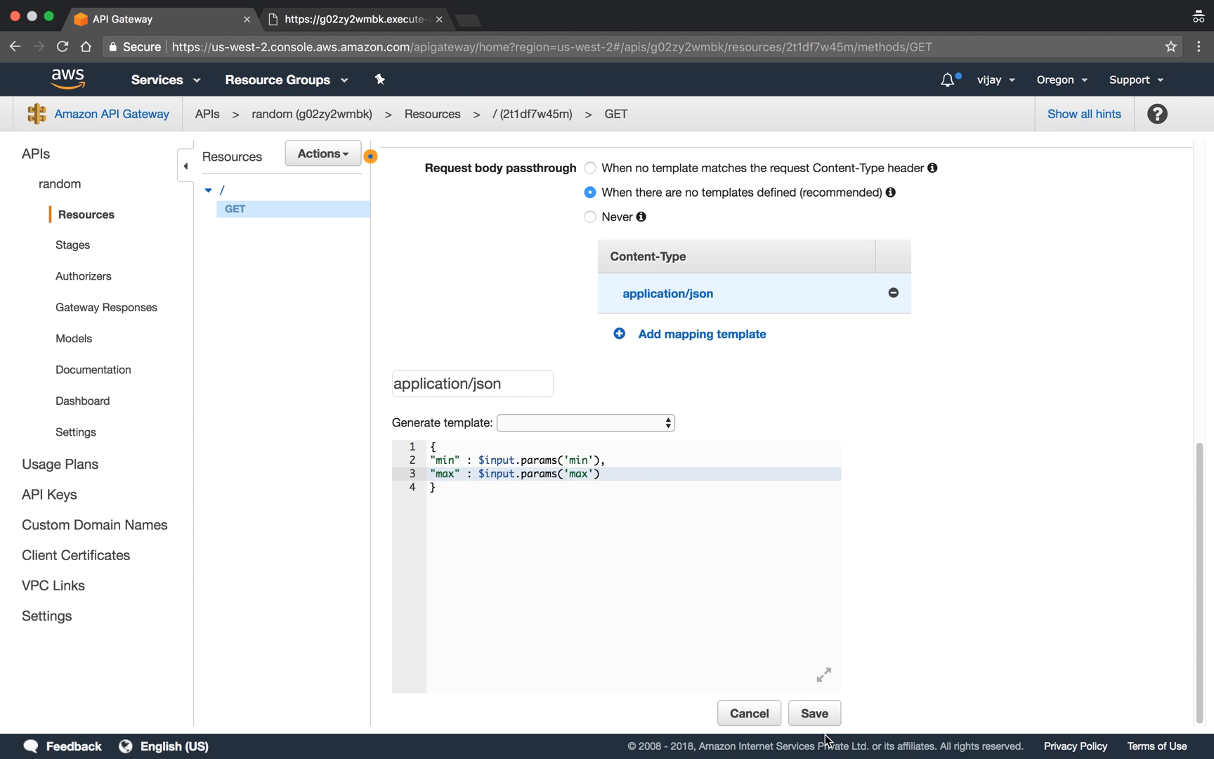
pyautogui.click(815, 713)
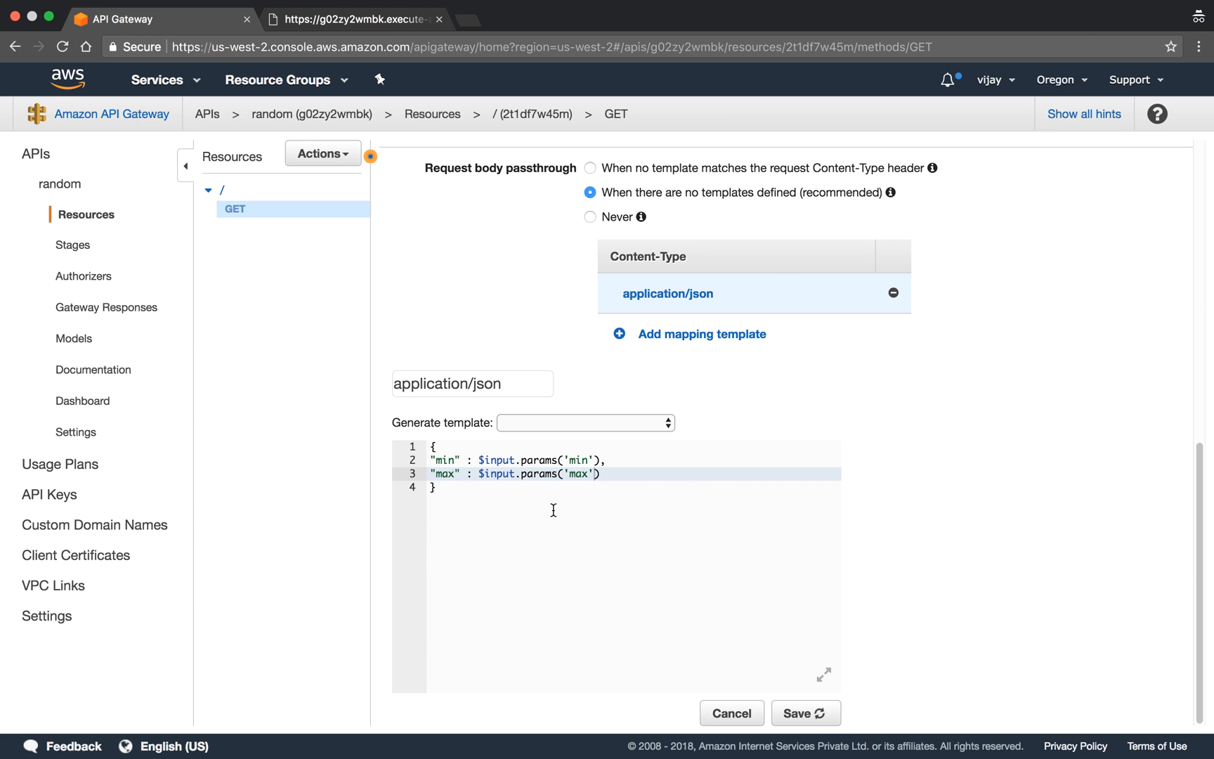
# - Redeploy the random API with the edited mapping template to the QA stage
pyautogui.scroll(7, 492, 373)
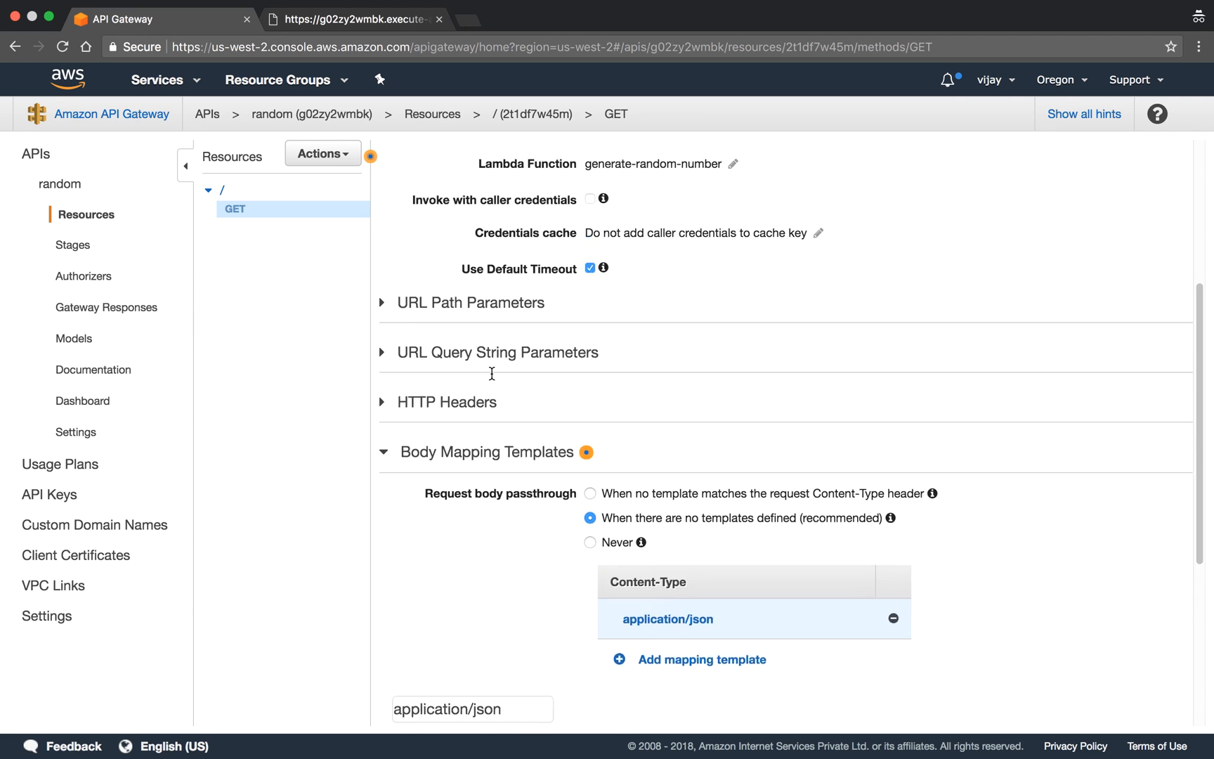
pyautogui.click(323, 153)
pyautogui.click(355, 403)
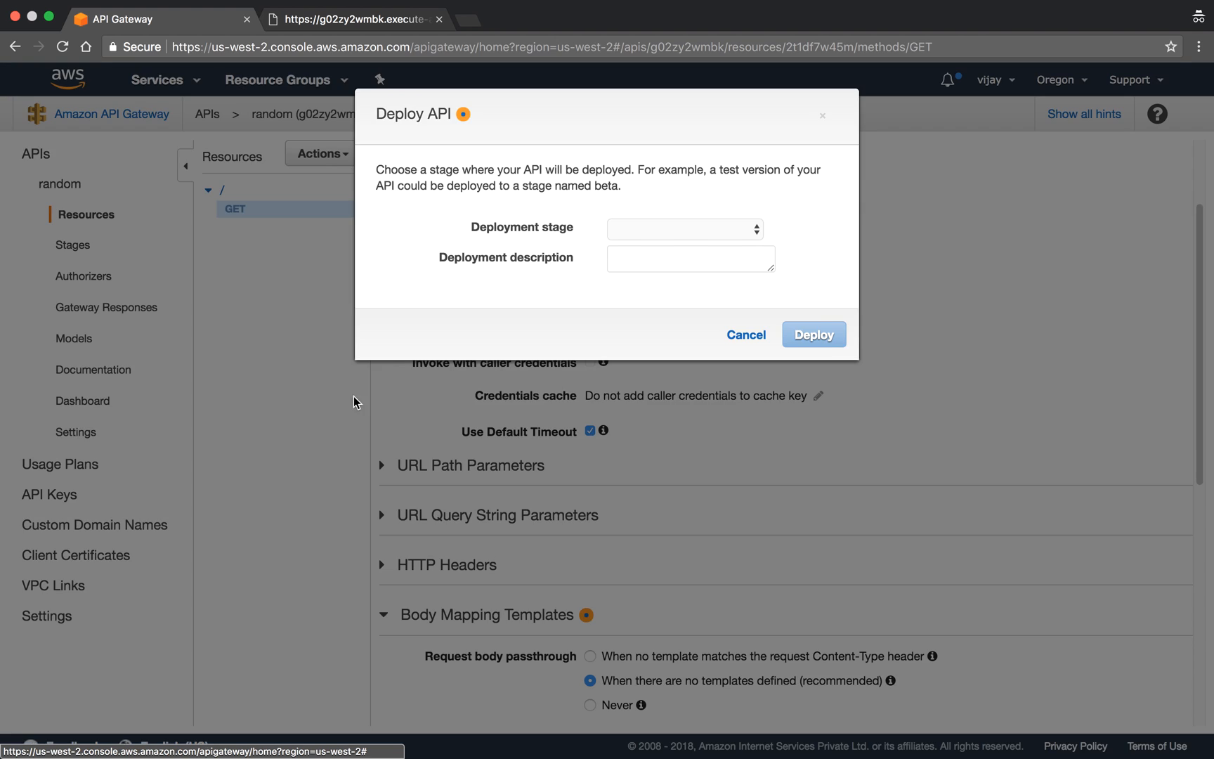
pyautogui.click(708, 230)
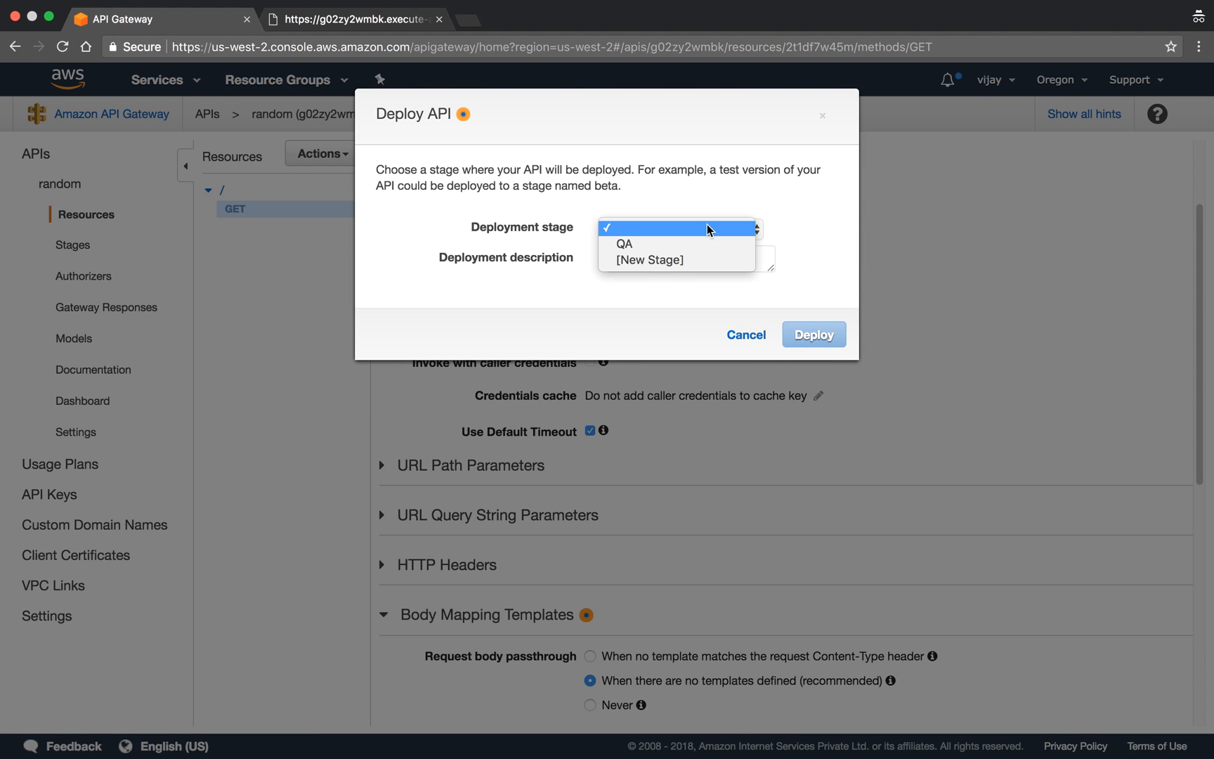
pyautogui.click(688, 241)
pyautogui.click(813, 336)
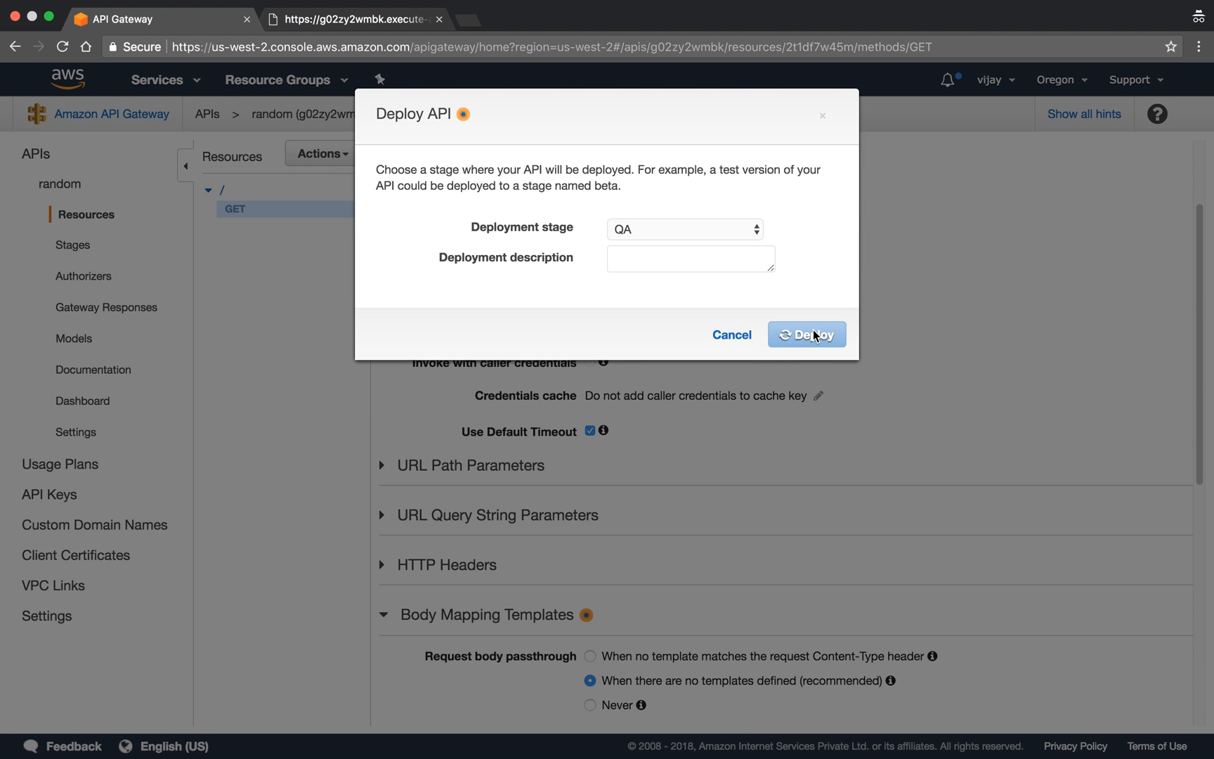
# - Switch to the QA endpoint page and reload it several times with min=1 and max=5 to check the returned numbers
pyautogui.click(370, 23)
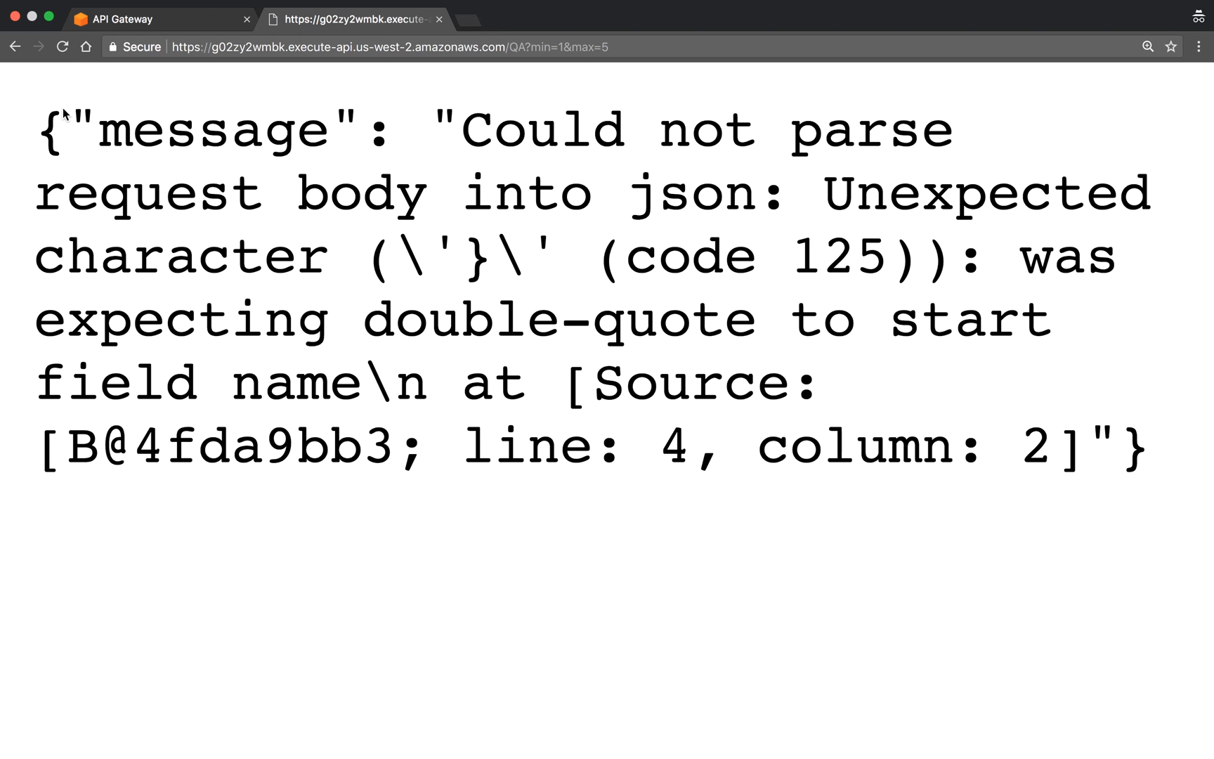
pyautogui.click(62, 47)
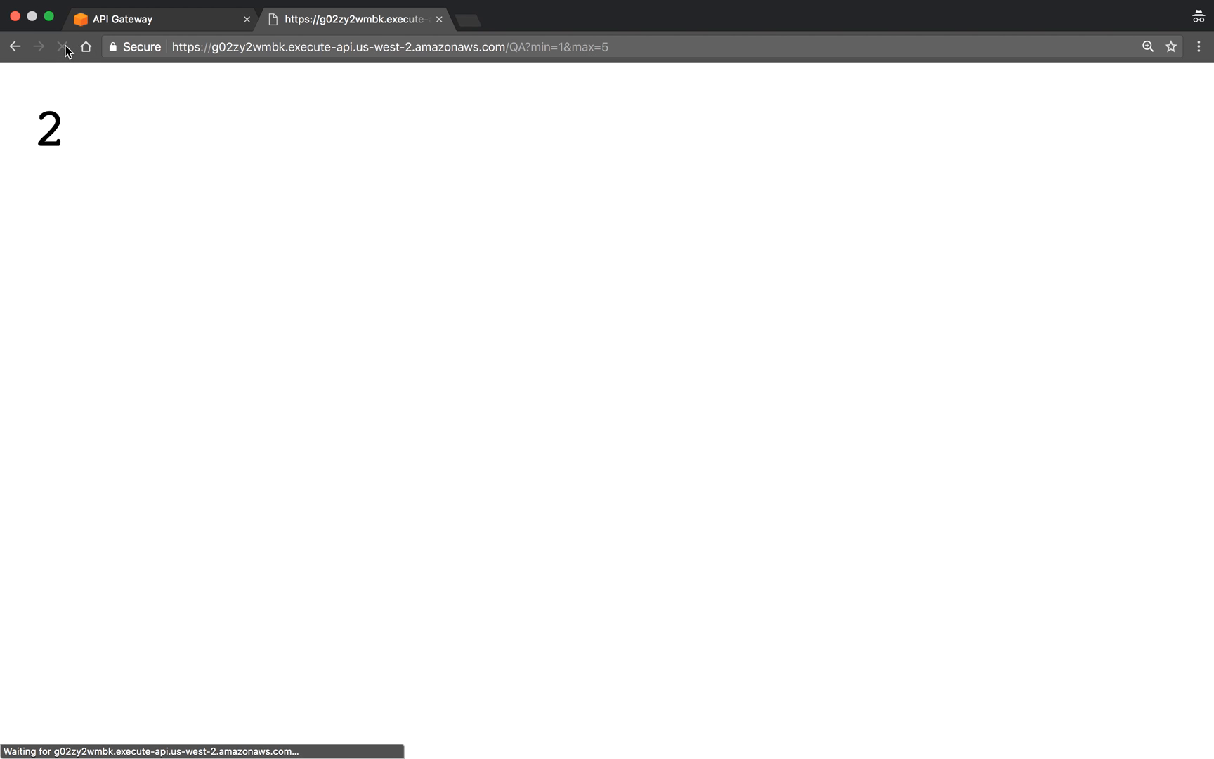
pyautogui.click(66, 46)
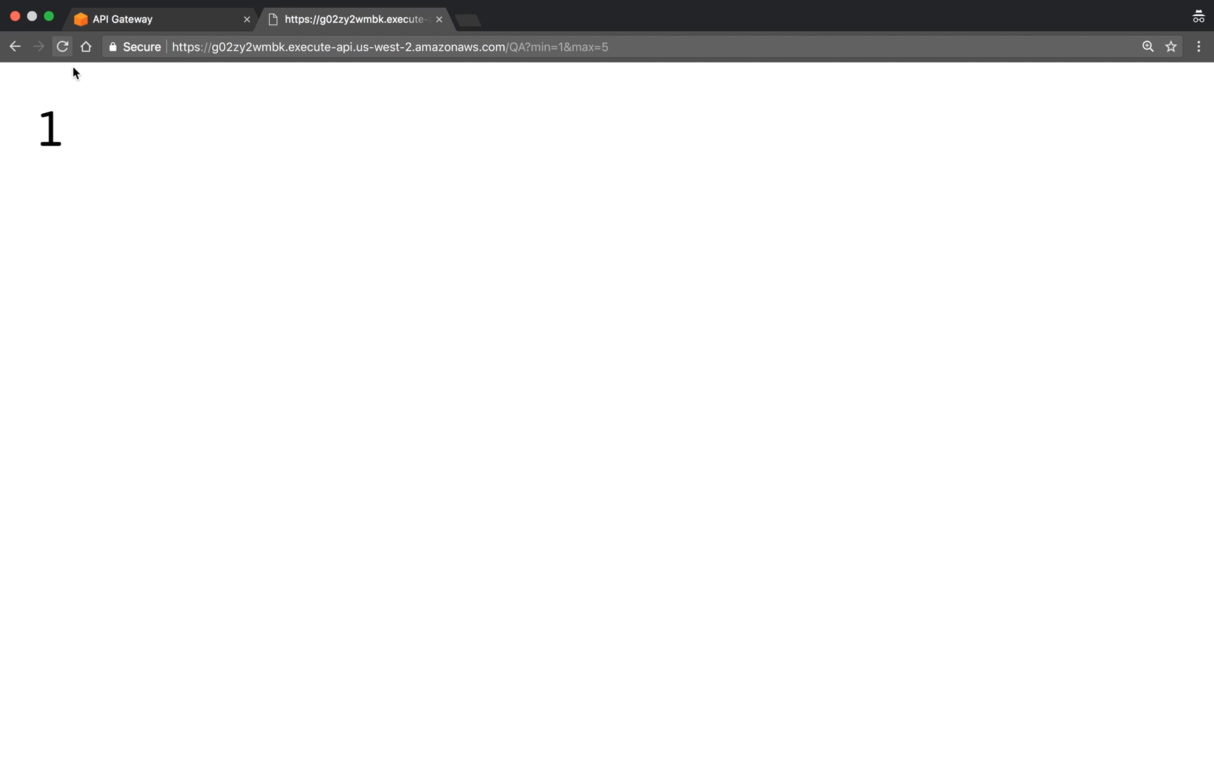
pyautogui.click(63, 47)
pyautogui.click(62, 47)
# - Go back to the API Gateway console and review the QA Stage Editor settings
pyautogui.click(135, 22)
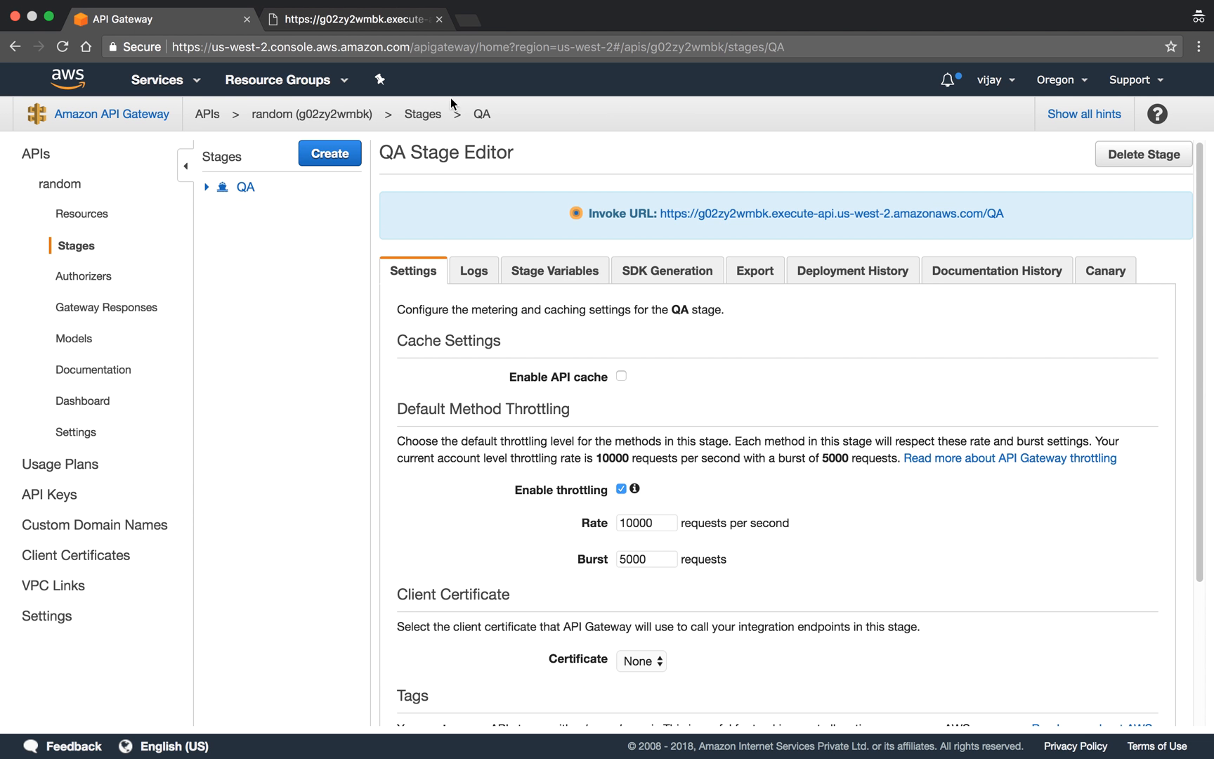
pyautogui.scroll(-3, 628, 416)
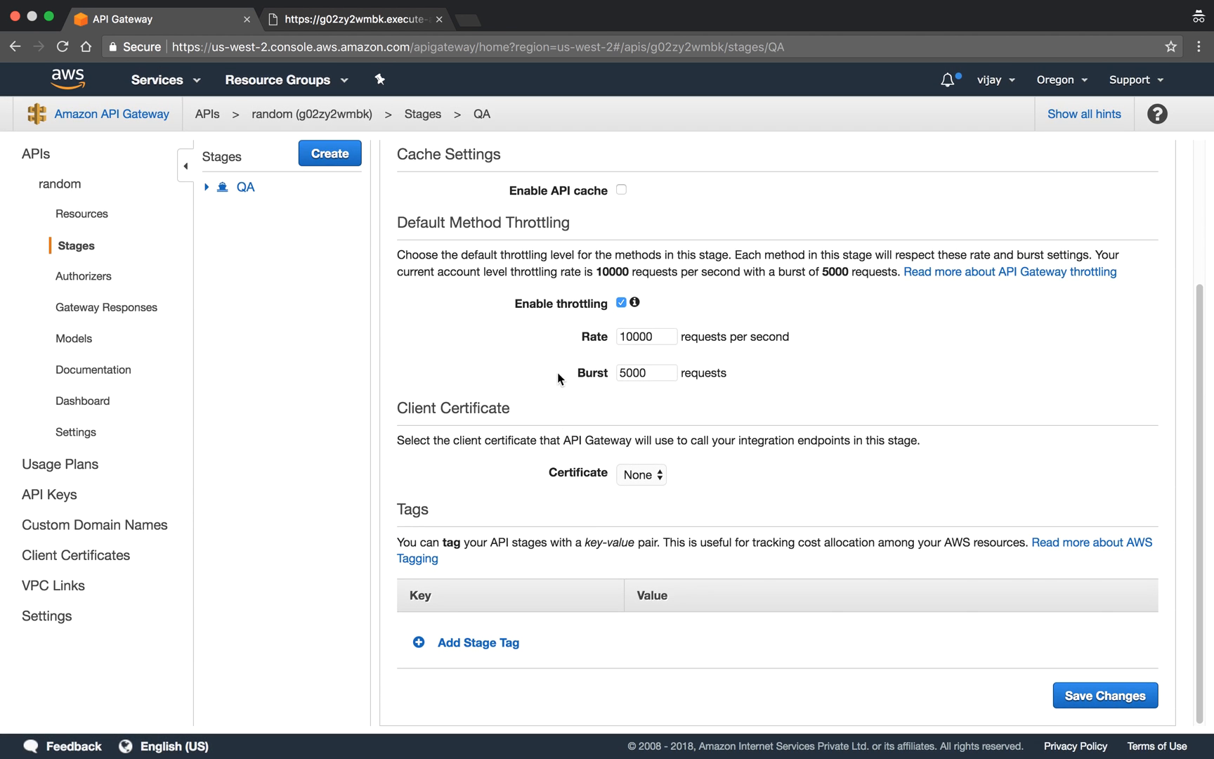
pyautogui.scroll(3, 556, 373)
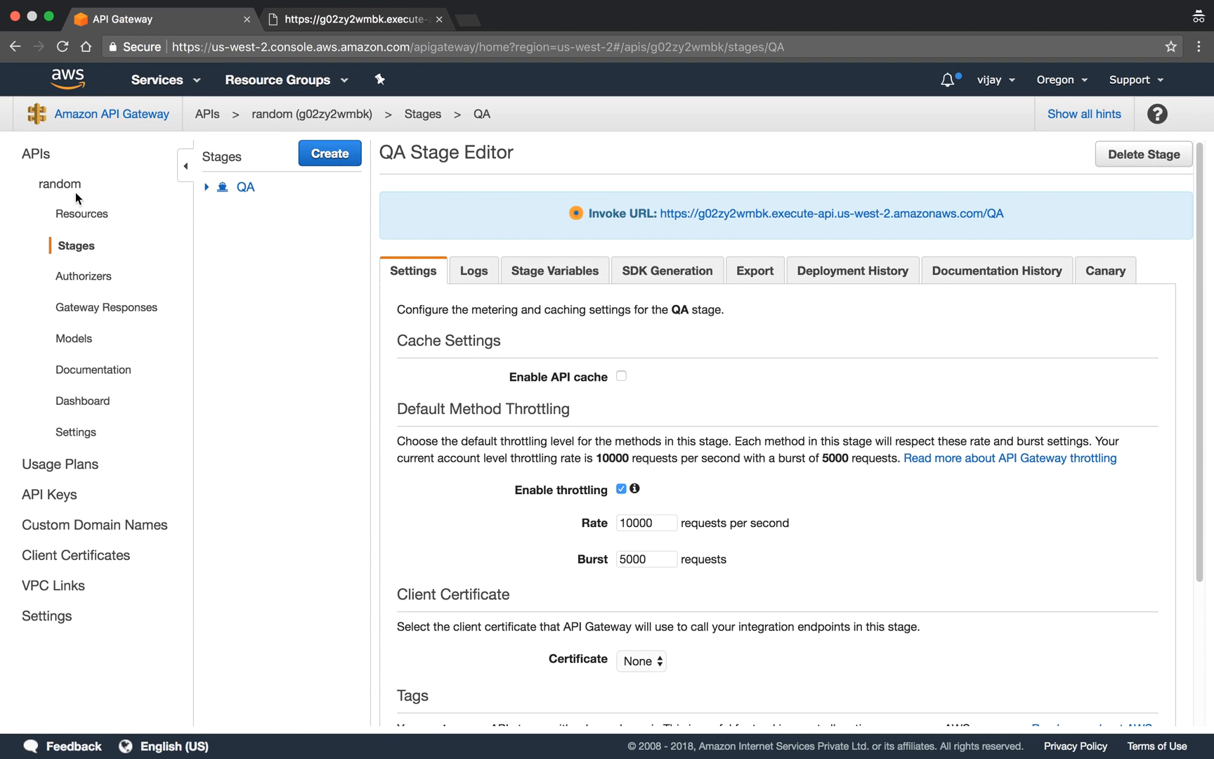
# - Open the random API's GET integration request and review the min and max lines in its application/json body mapping template
pyautogui.click(81, 214)
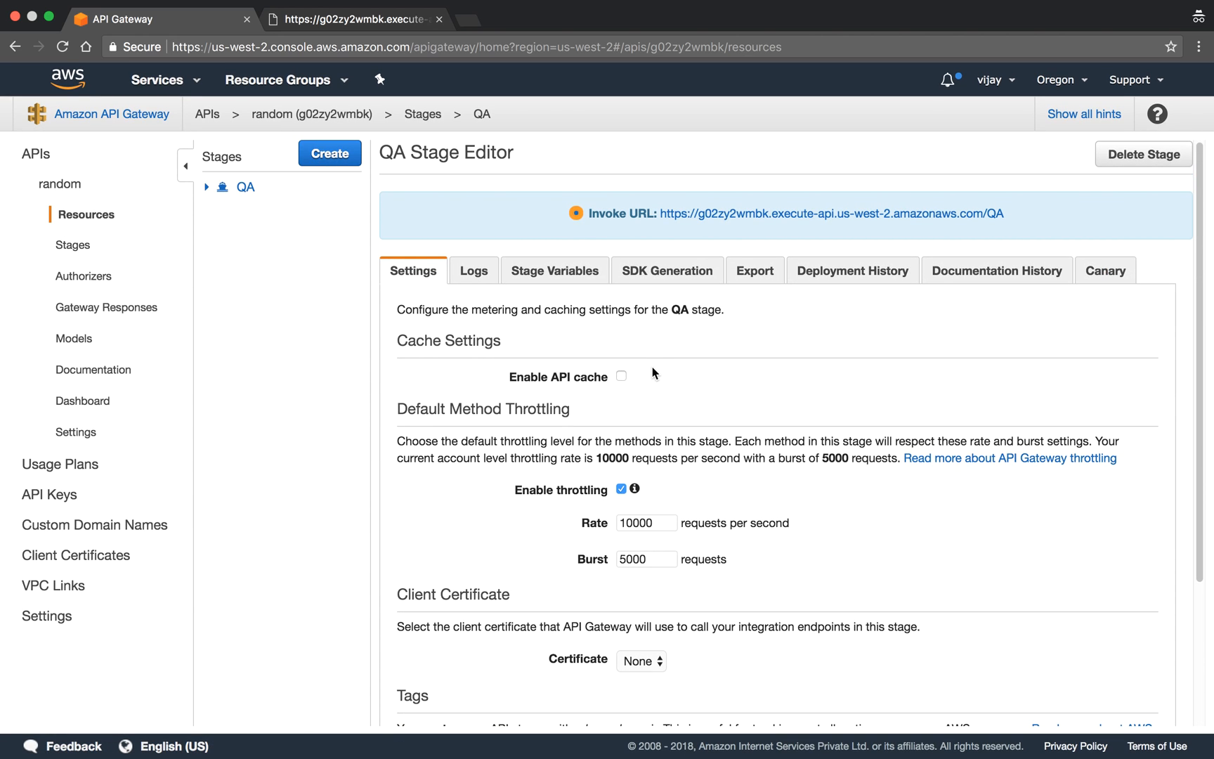
pyautogui.click(400, 205)
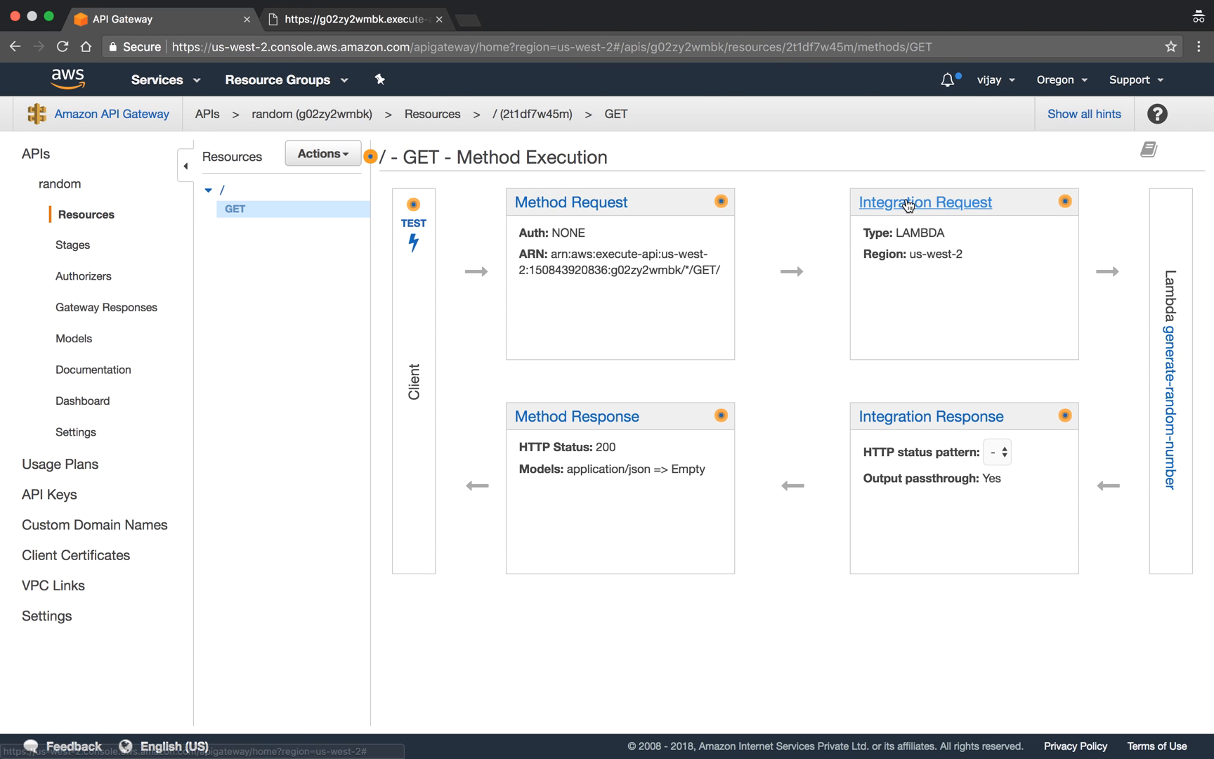
pyautogui.click(907, 204)
pyautogui.click(444, 692)
pyautogui.scroll(-5, 707, 550)
pyautogui.click(668, 649)
pyautogui.scroll(-5, 677, 648)
pyautogui.click(535, 553)
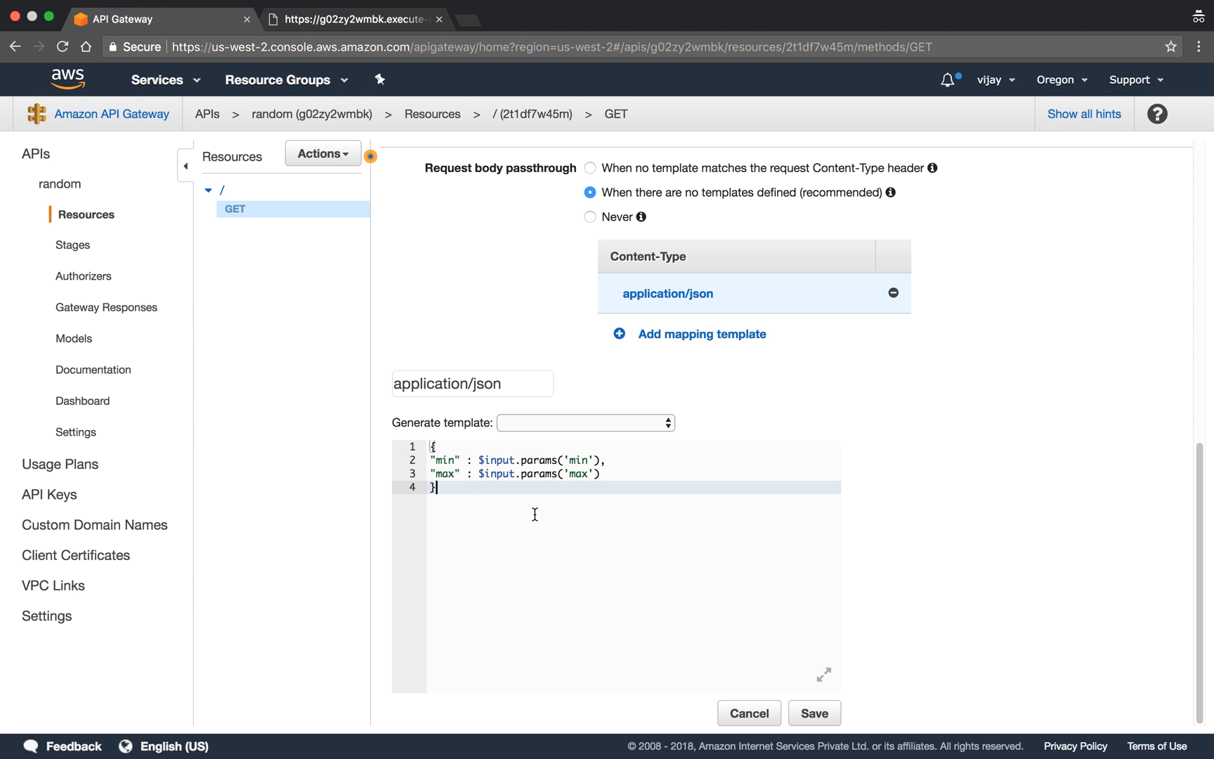
pyautogui.click(431, 448)
pyautogui.moveTo(431, 447); pyautogui.dragTo(470, 490)
pyautogui.click(470, 490)
# - Switch to the Lambda console and examine how the generate-random-number function code reads min and max from the event
pyautogui.click(188, 80)
pyautogui.click(60, 187)
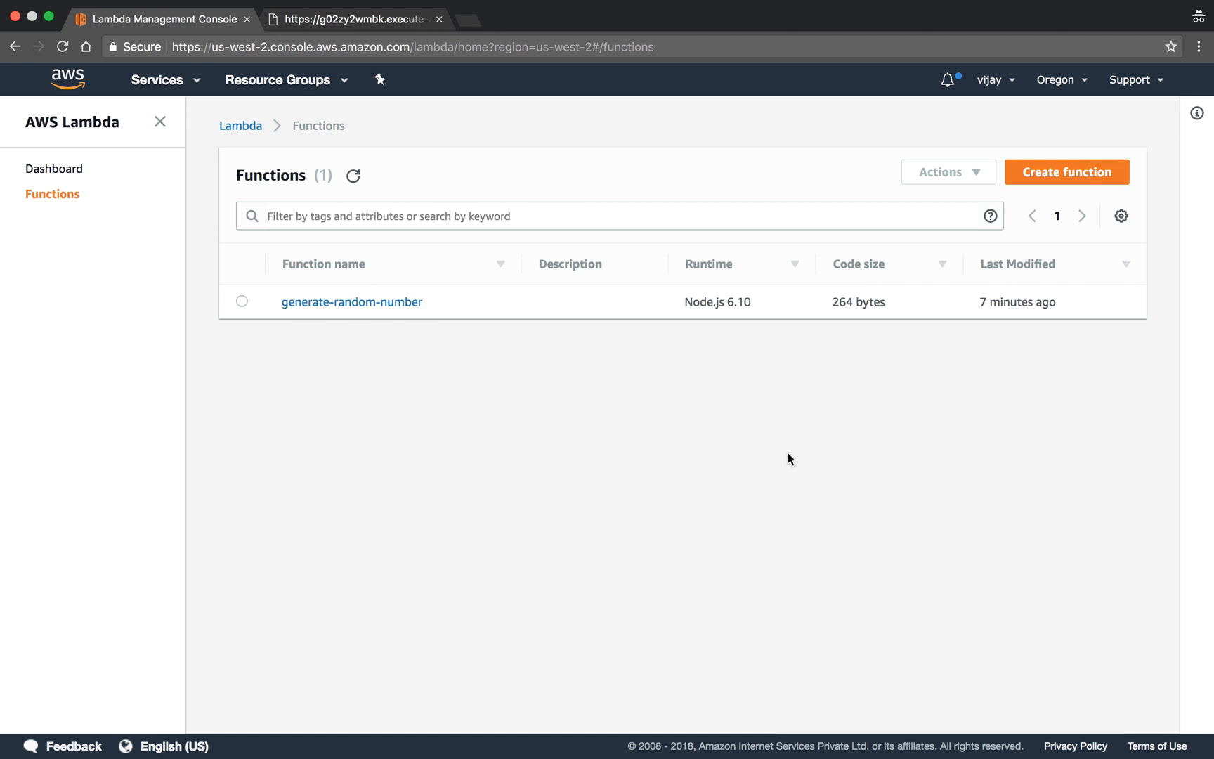
pyautogui.click(376, 308)
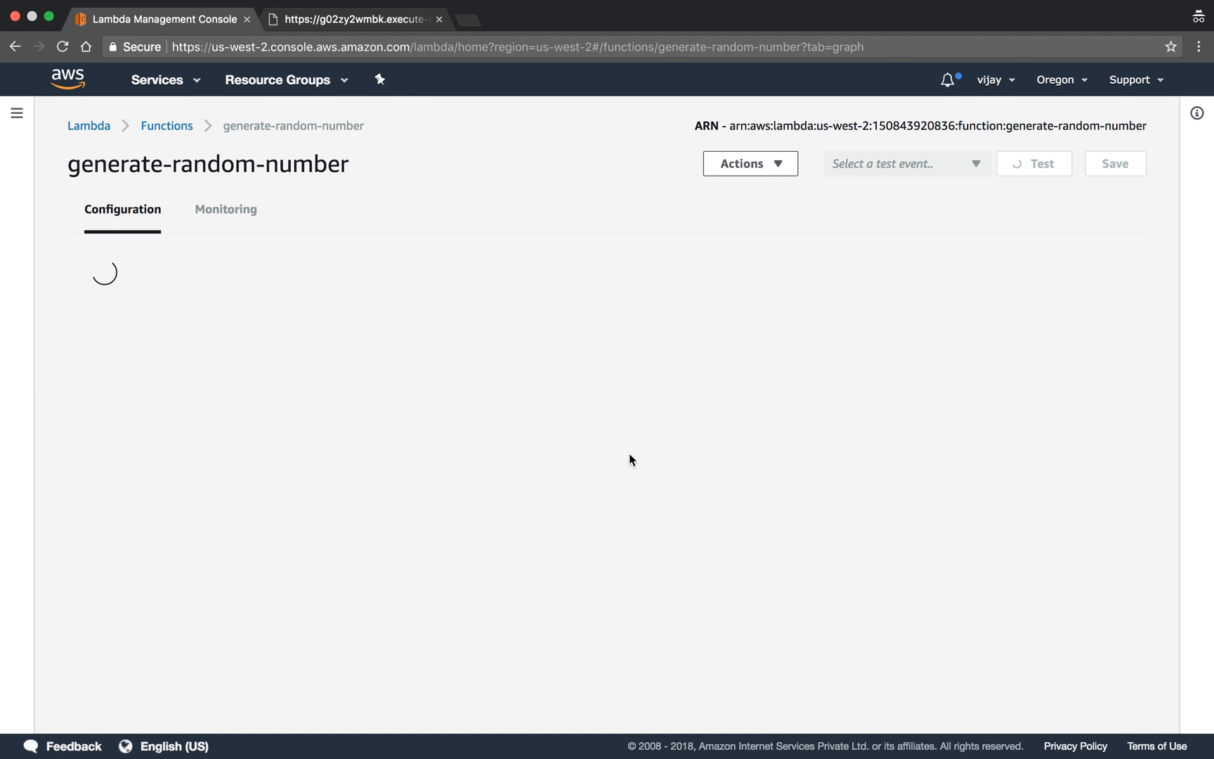
pyautogui.scroll(-15, 629, 456)
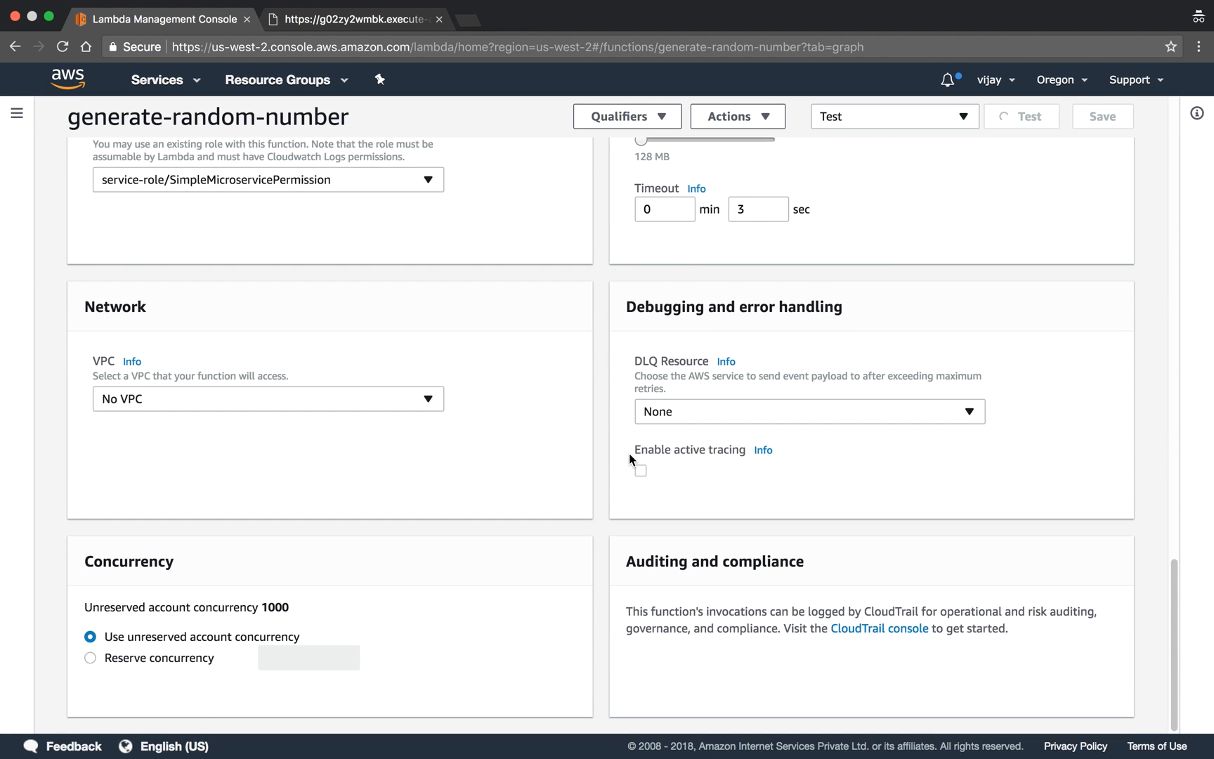
pyautogui.scroll(10, 629, 454)
pyautogui.scroll(8, 629, 453)
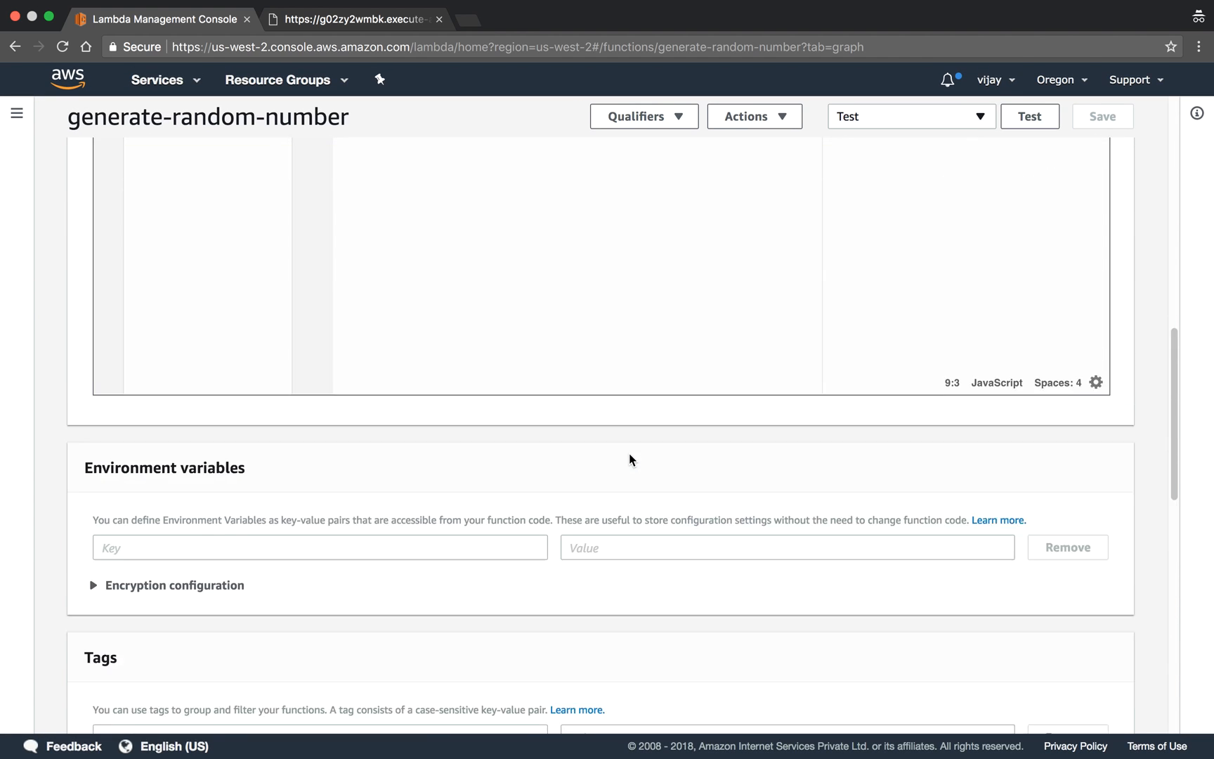
pyautogui.moveTo(355, 393); pyautogui.dragTo(497, 407)
pyautogui.click(497, 407)
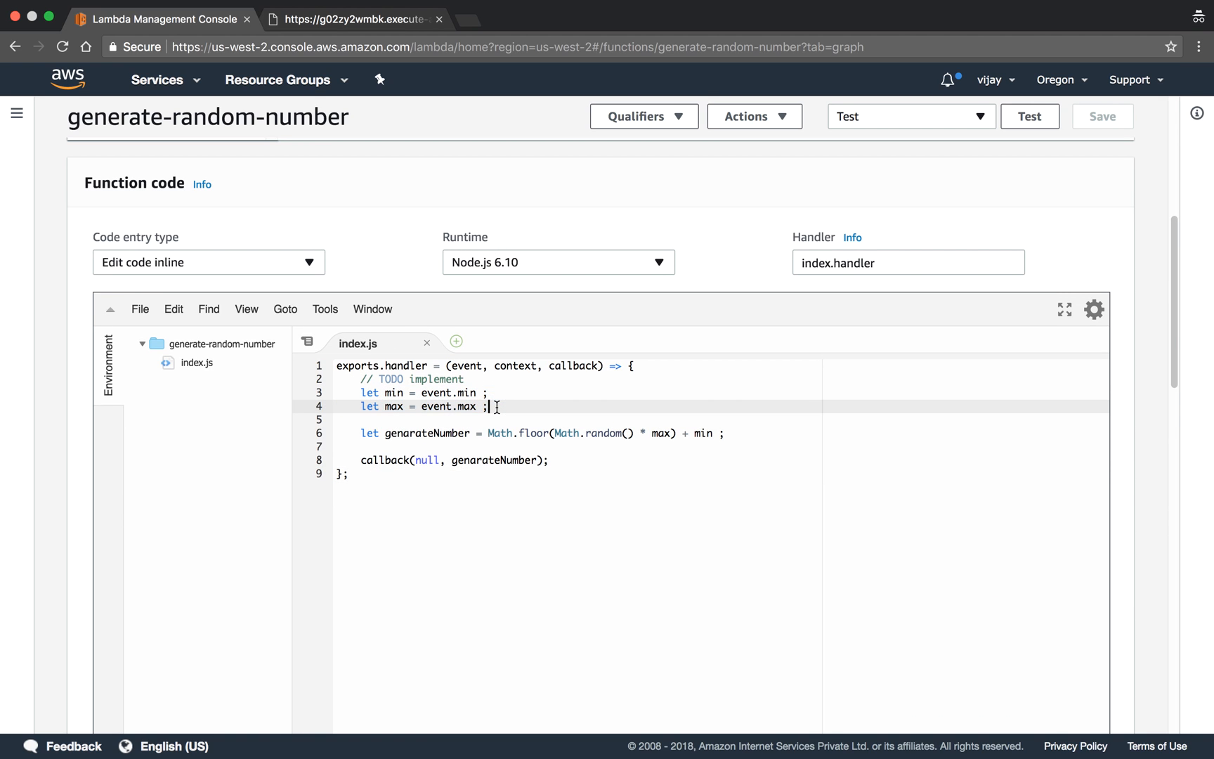